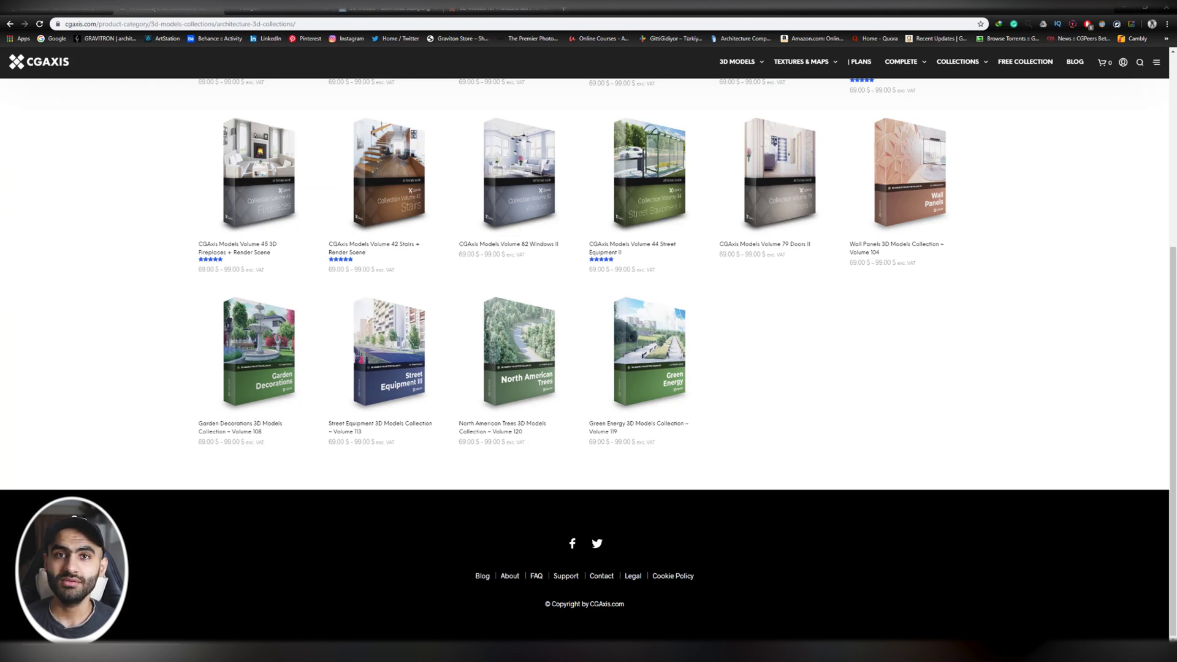
Step: Browse the architecture 3D collections on CGAxis and the model catalogue on Poliigon
scroll(181, 299, up, 5)
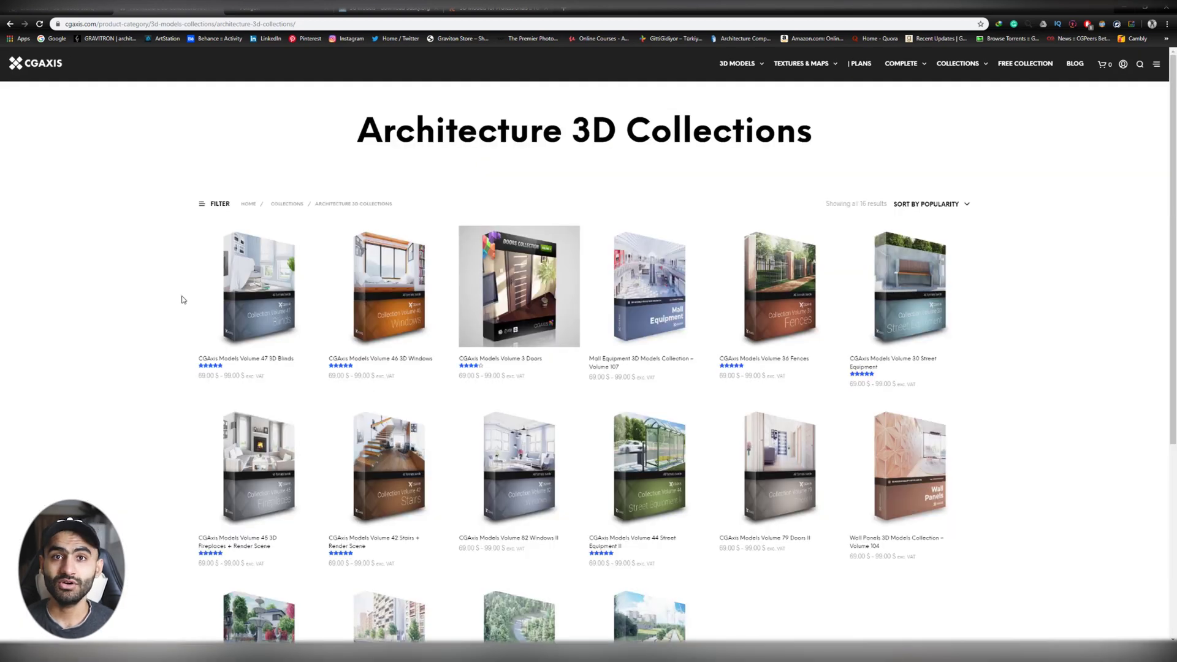
scroll(181, 300, down, 2)
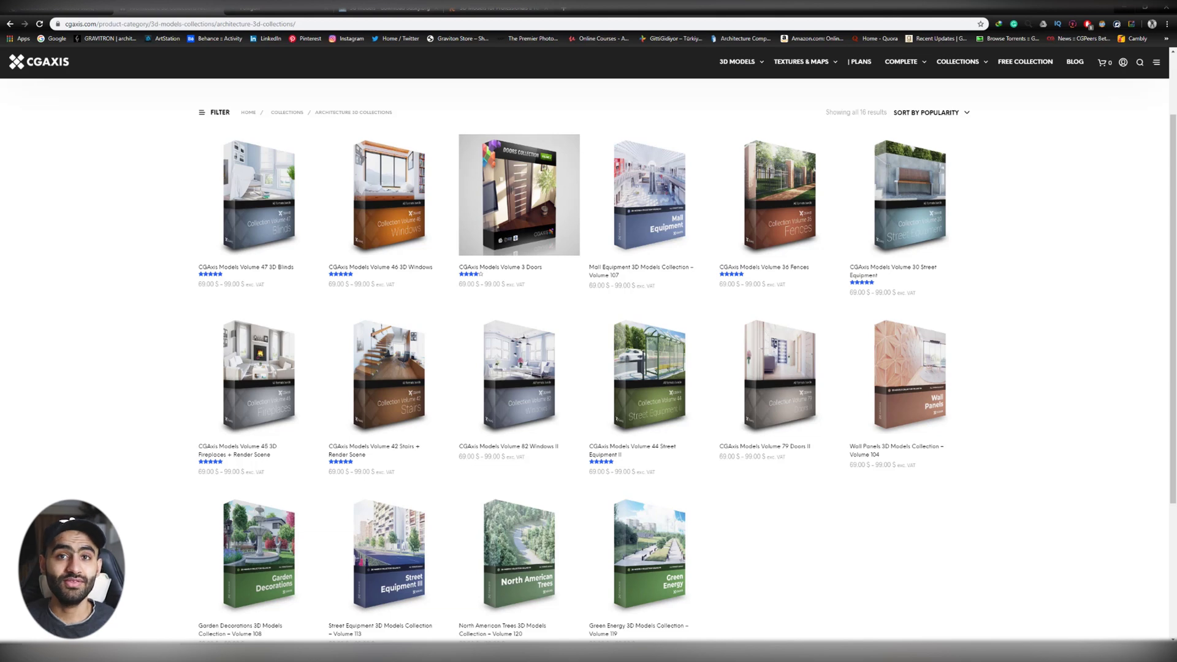
click(251, 11)
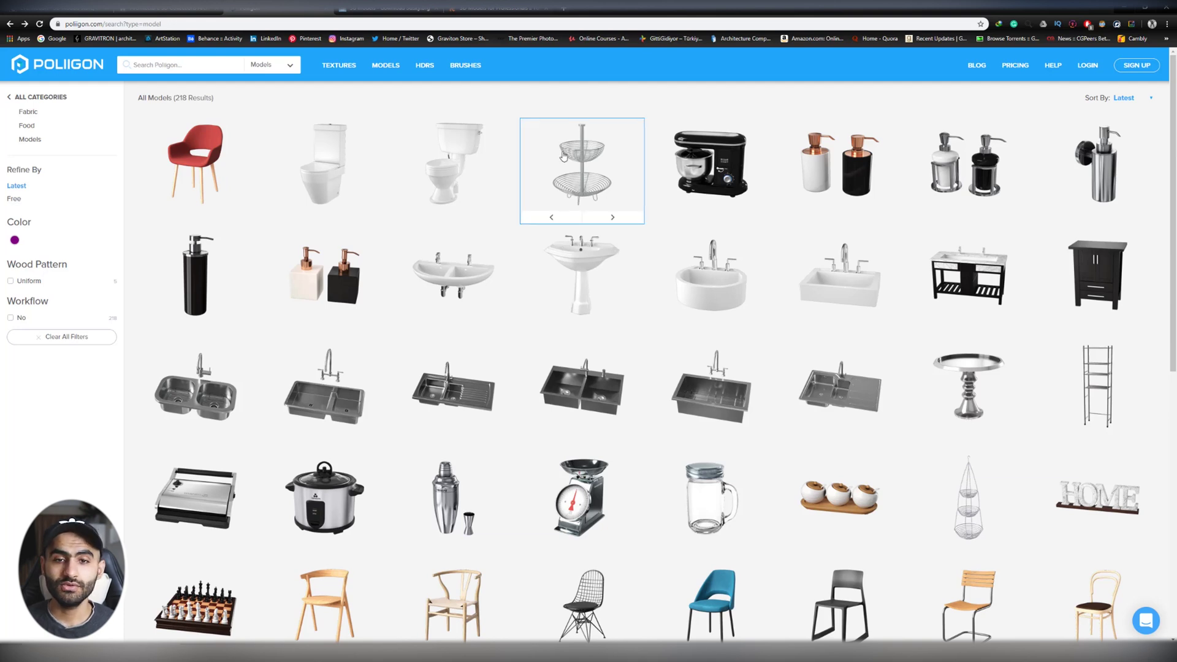
scroll(554, 160, down, 5)
mouse_move(532, 257)
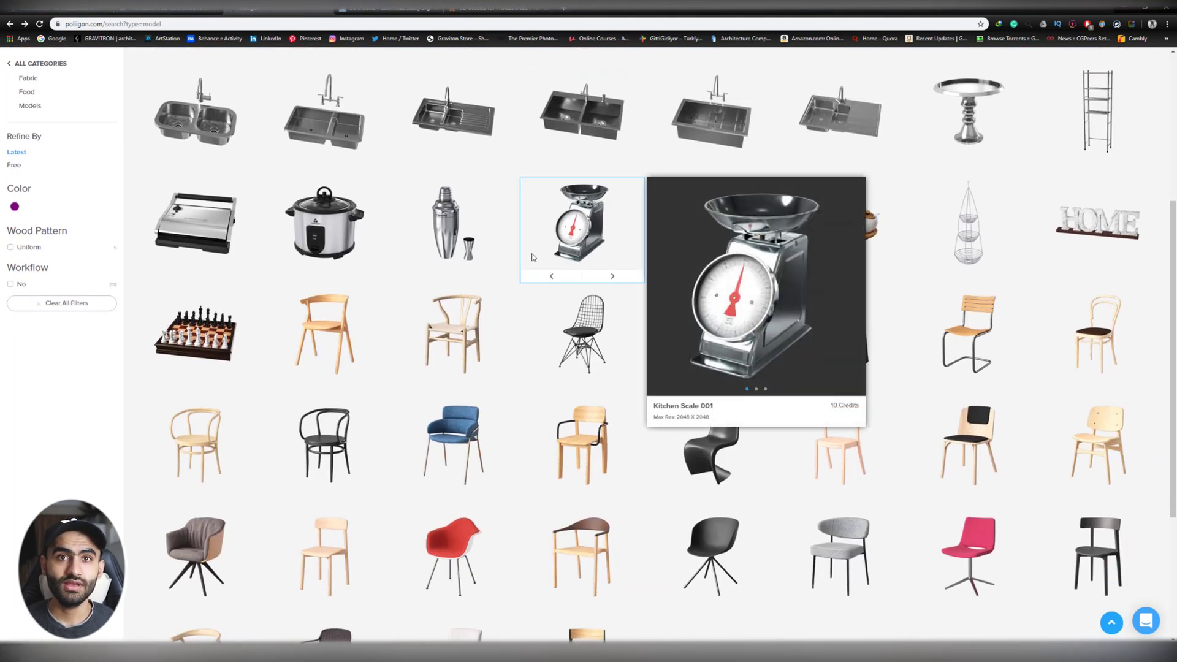
key(alt+Left)
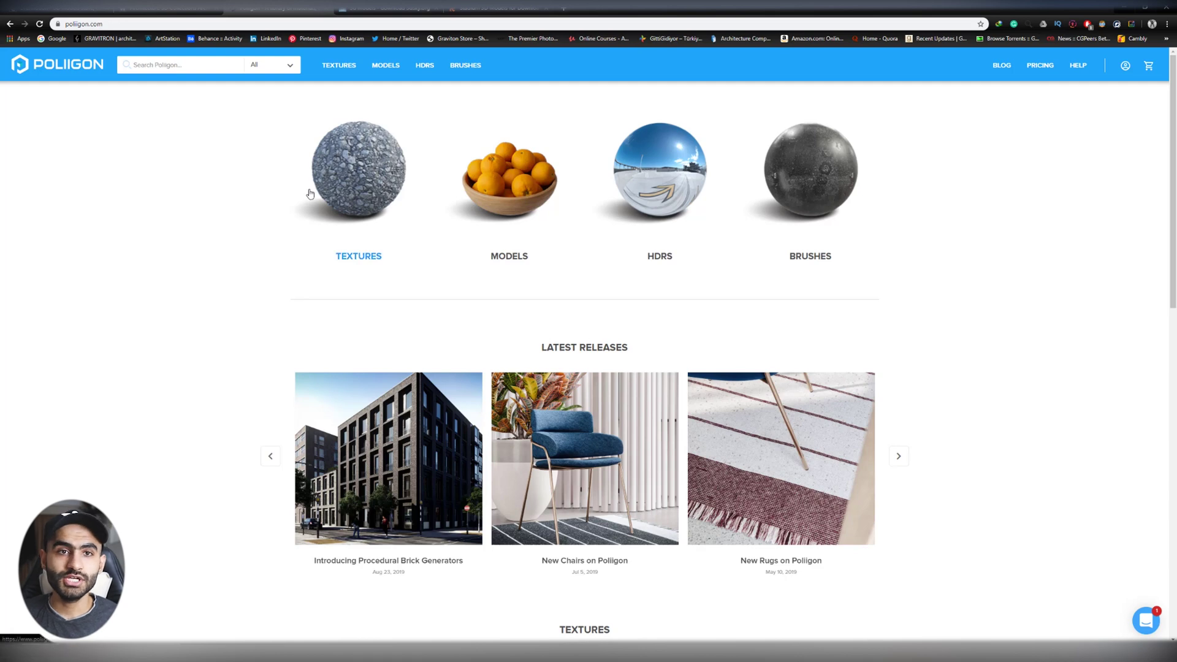
Step: Look over the TurboSquid home page and the 3dsky model categories as further sources of 3D models
click(386, 8)
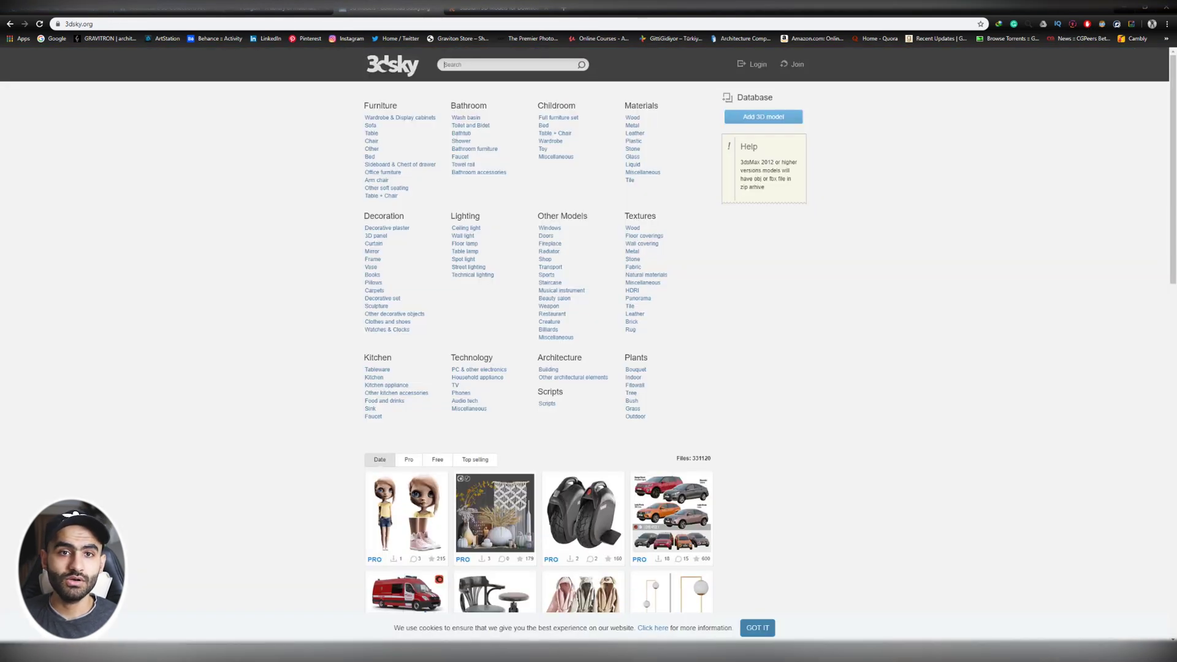
click(500, 8)
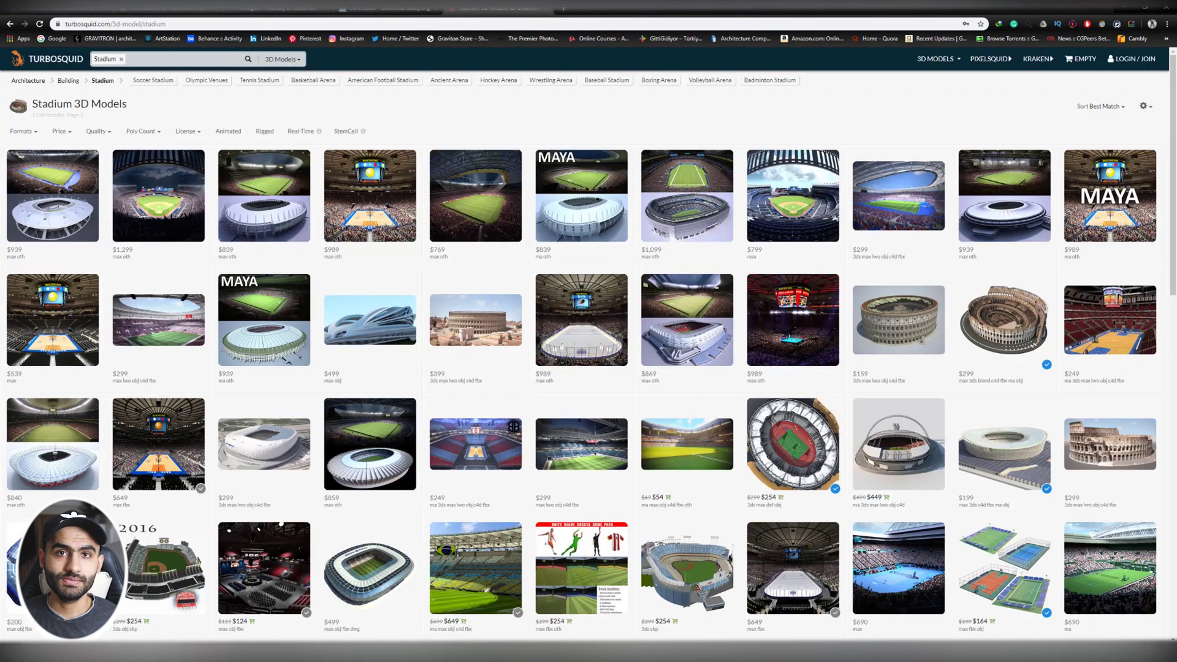
key(alt+Left)
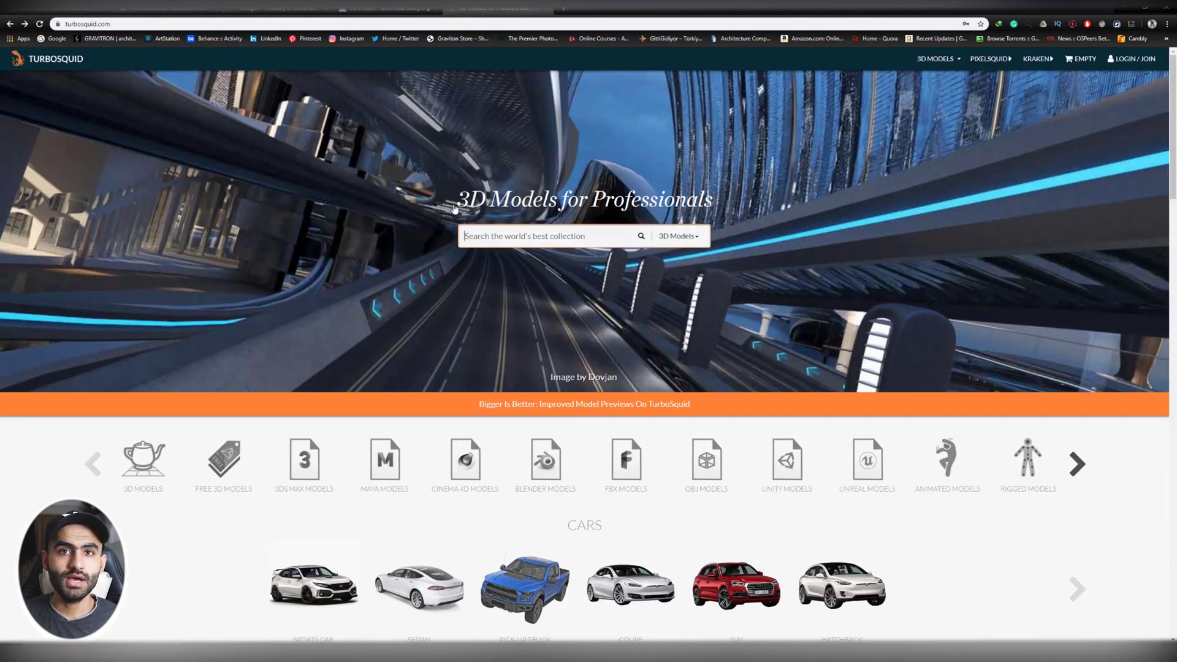
key(ctrl+shift+Tab)
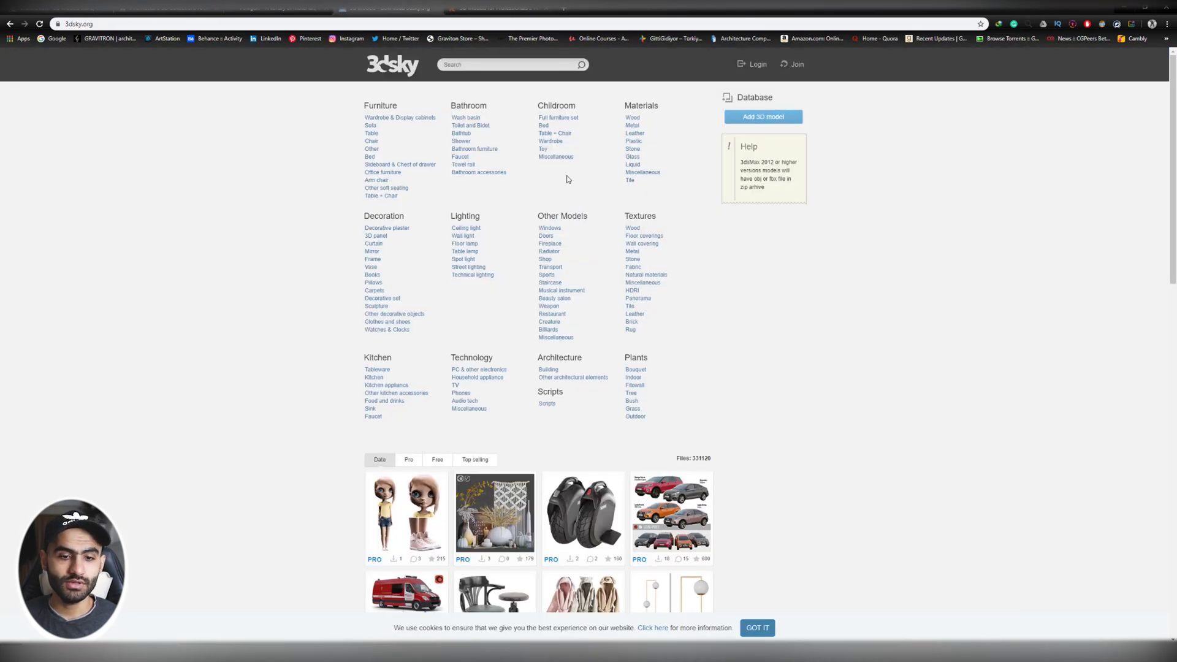
scroll(331, 420, down, 8)
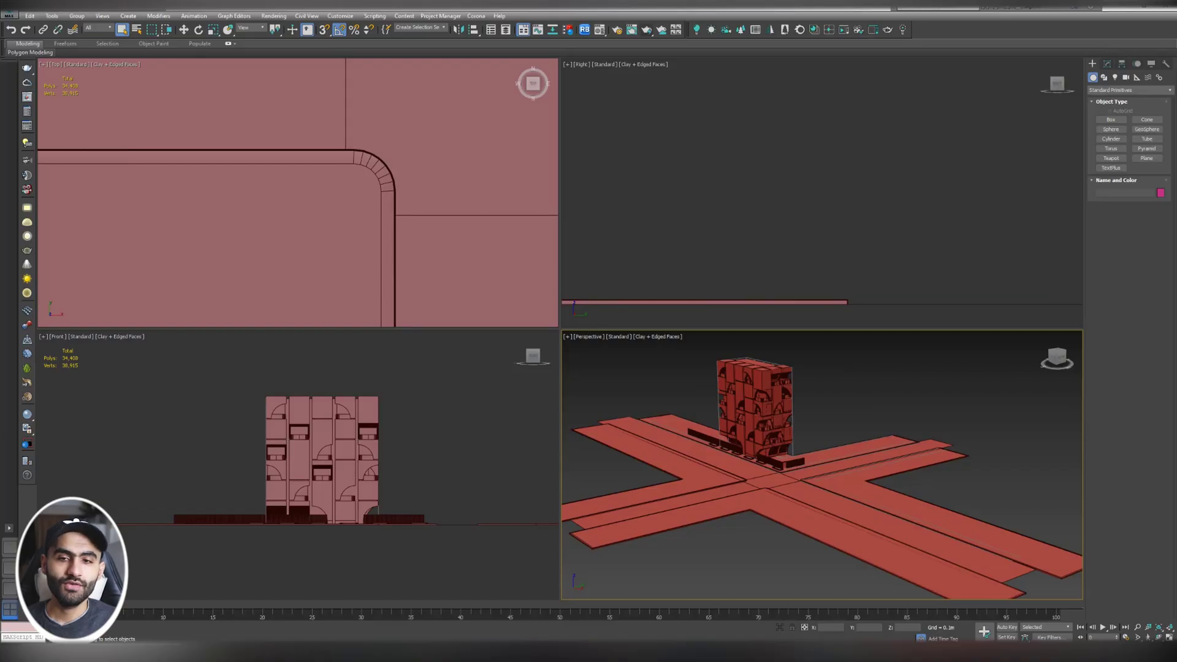
Step: Switch to the 3ds Max scene and merge Car.max from the project's 3D models folder into it
key(alt+Tab)
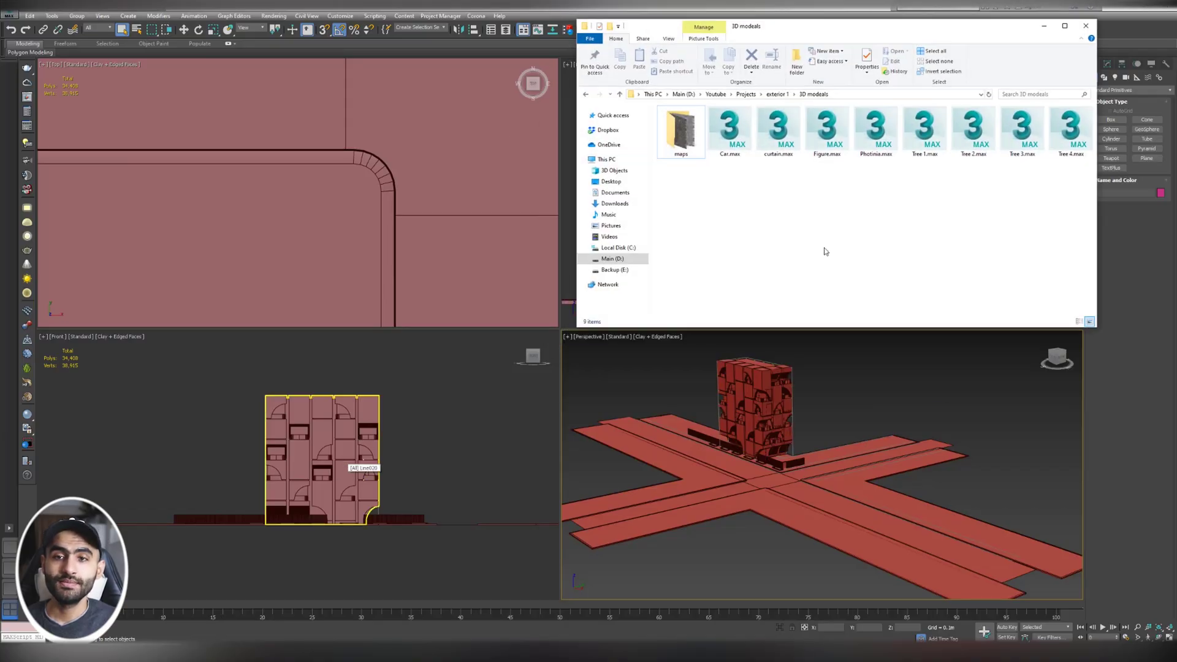
scroll(277, 153, down, 5)
click(278, 153)
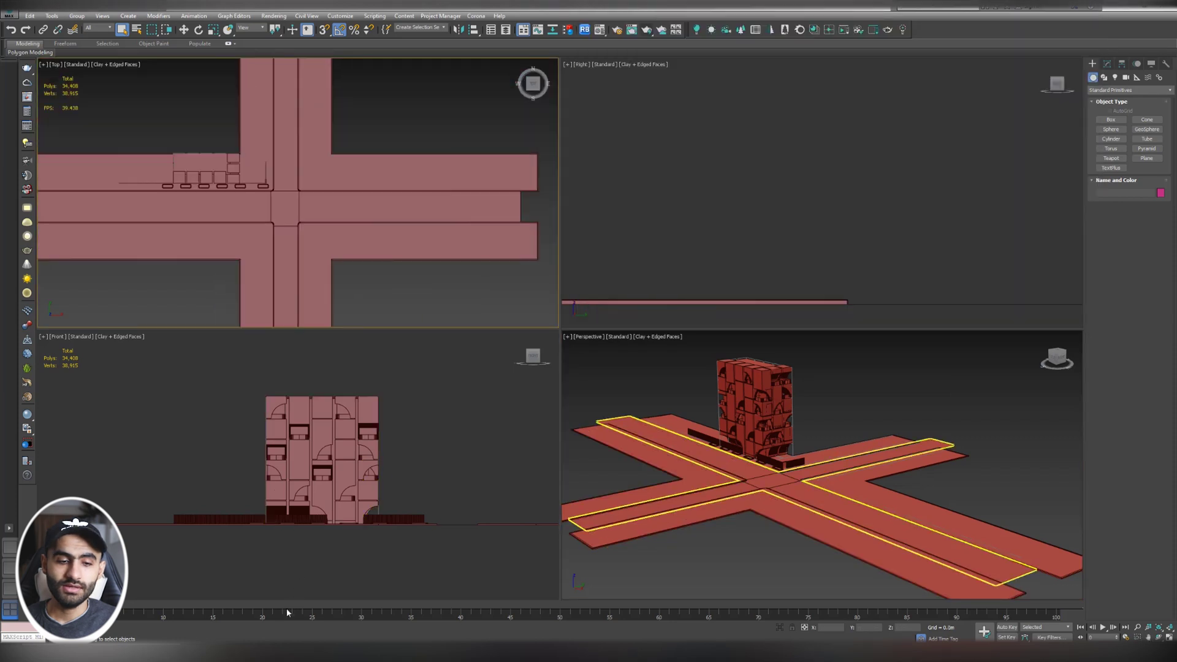
key(alt+Tab)
drag(744, 128, 410, 110)
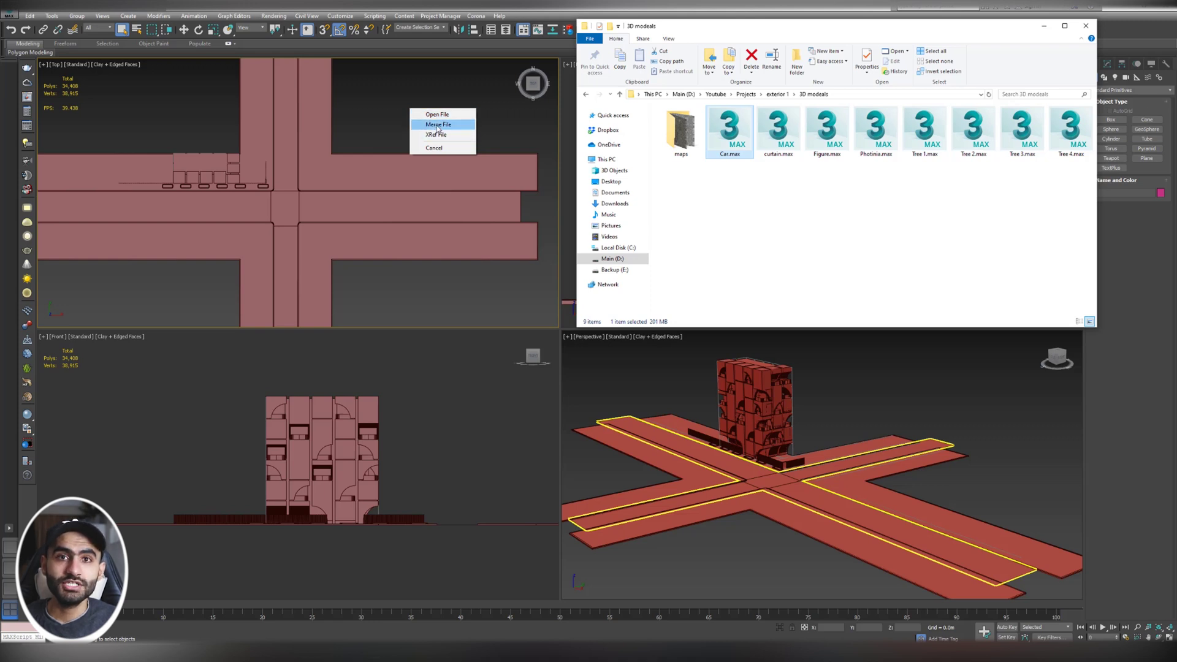
click(438, 125)
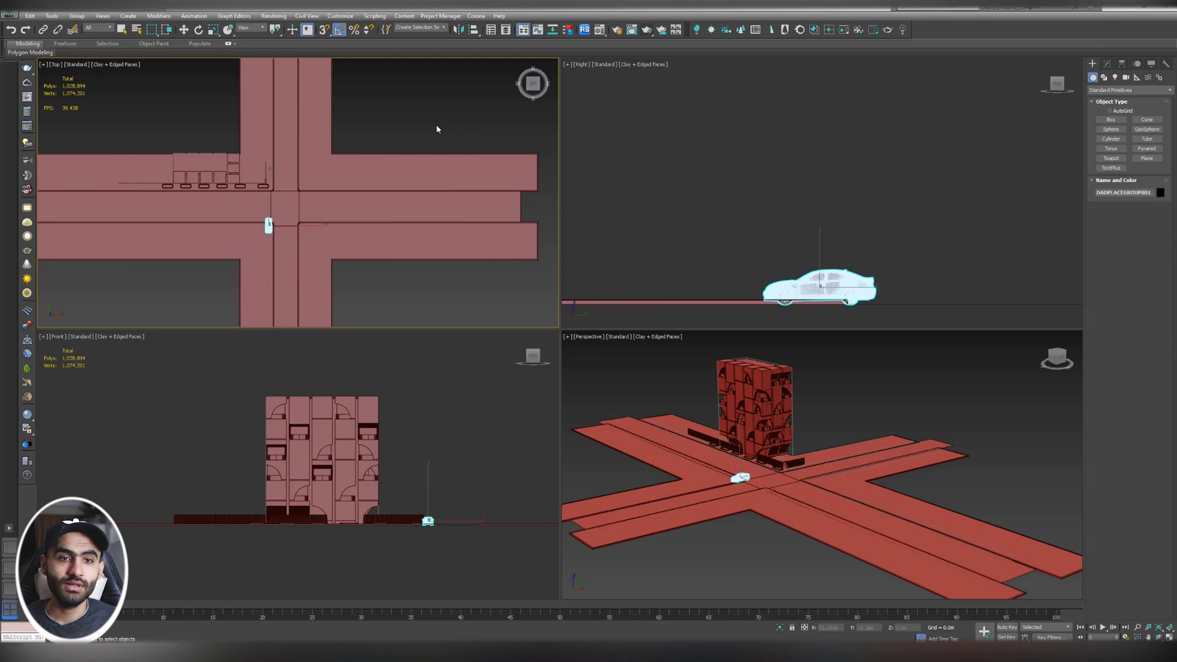
Step: Move the merged car in the Top view off the intersection into the empty area beyond the road corner
key(w)
drag(268, 226, 362, 133)
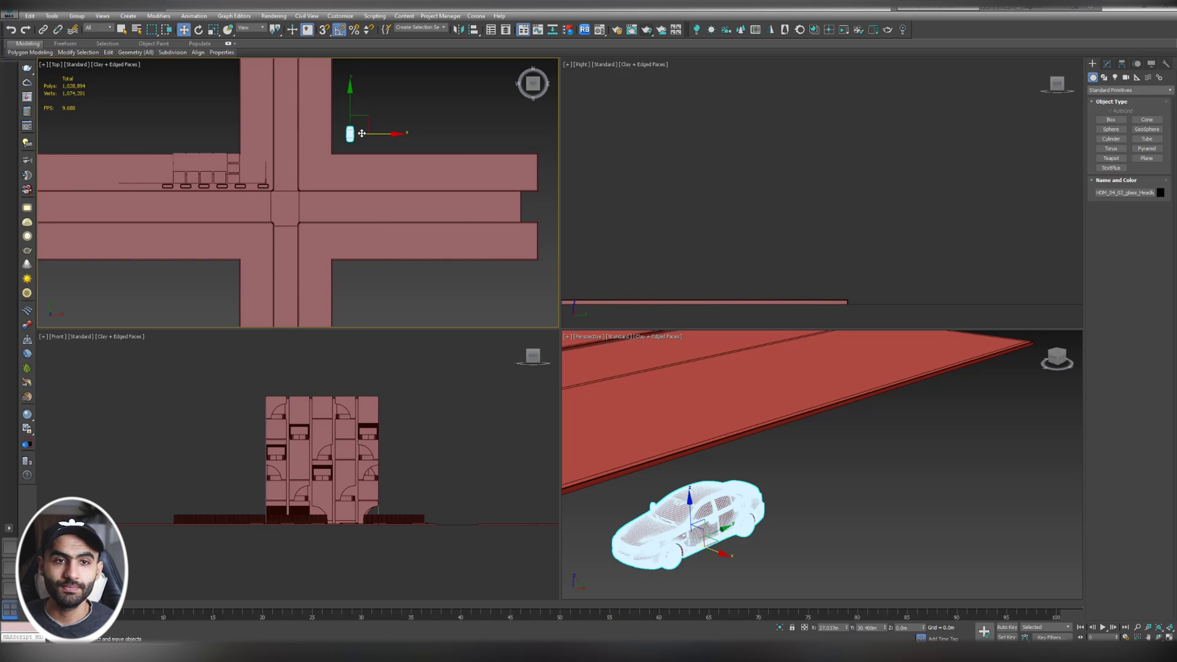
key(alt+w)
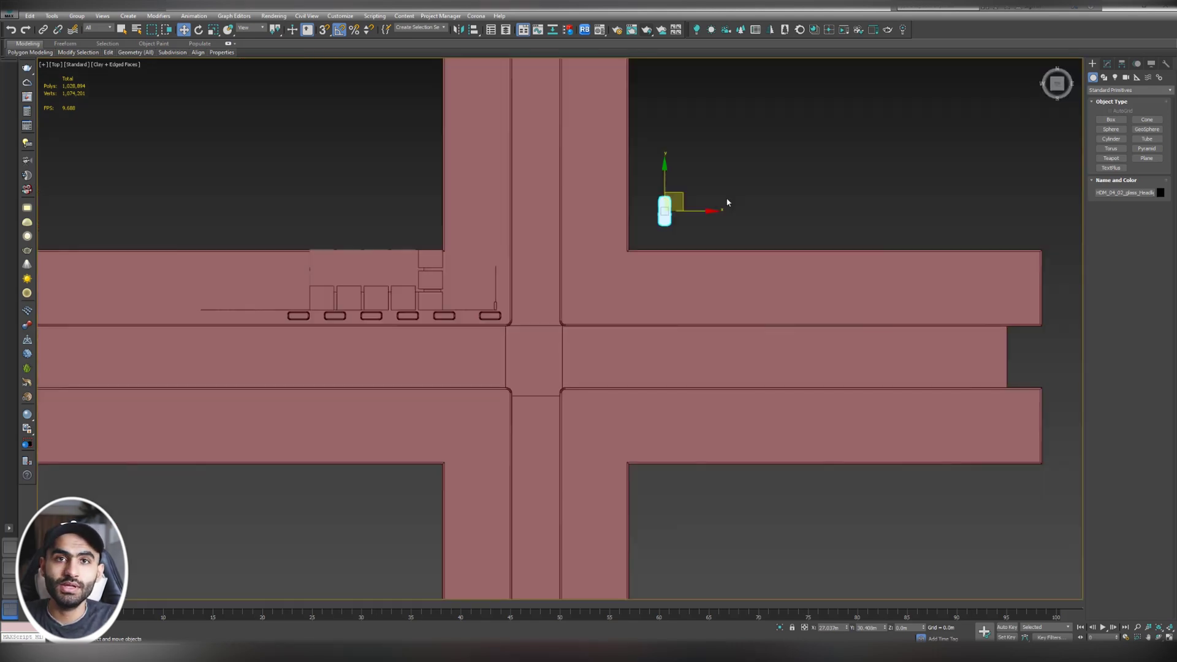
Step: Compare the scene's polygon statistics with and without the car, and restore the car
key(7)
key(7)
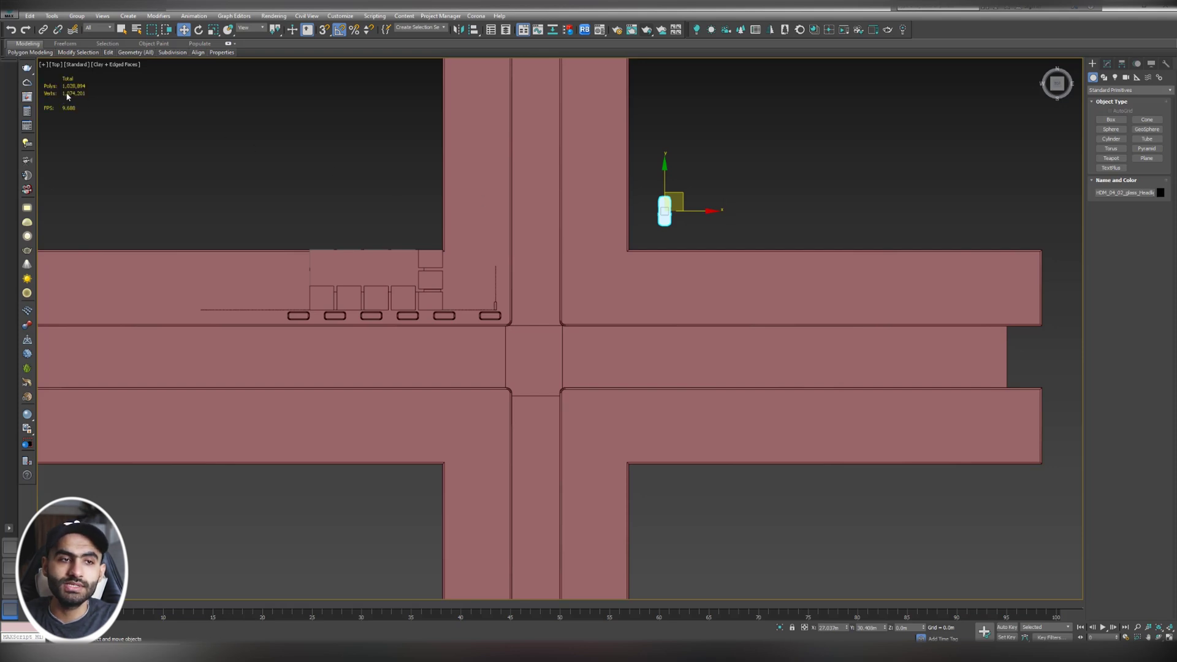
click(224, 129)
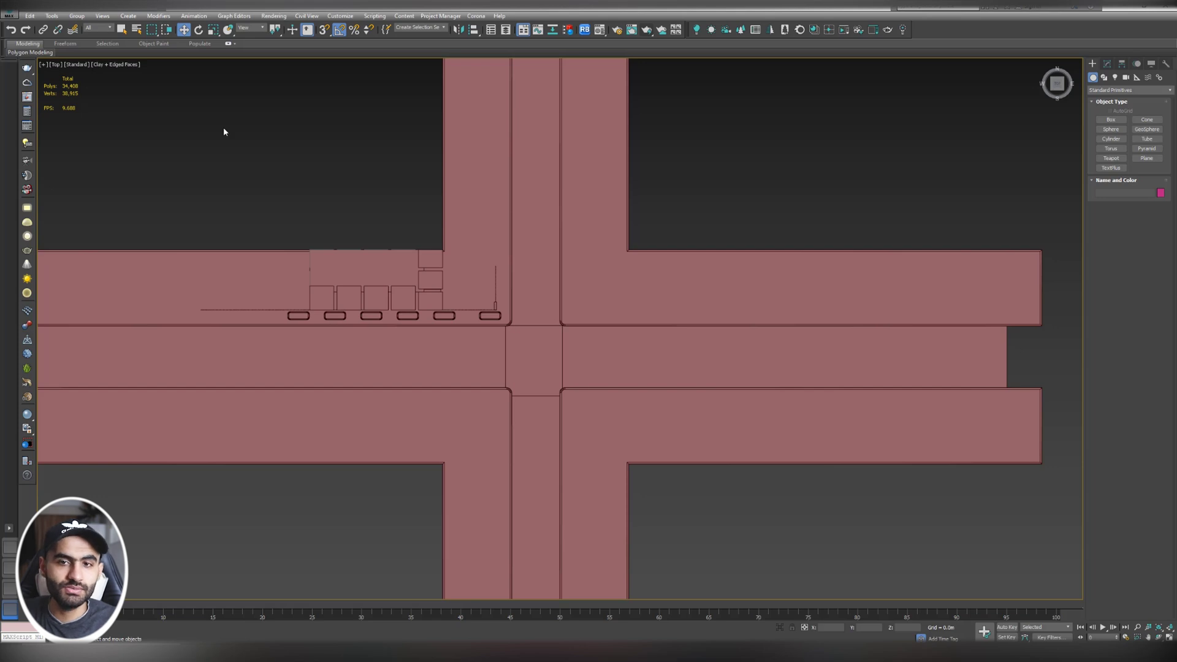
key(ctrl+z)
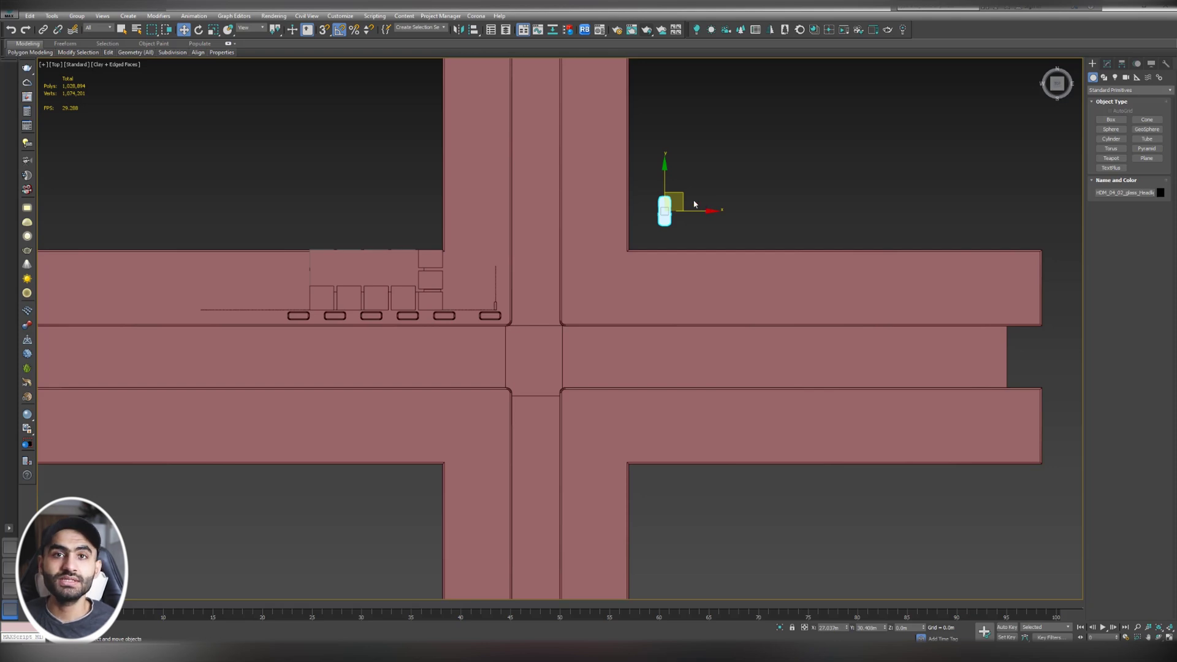
Step: Examine the car's dense Editable Poly mesh up close in the Top and Perspective views
key(z)
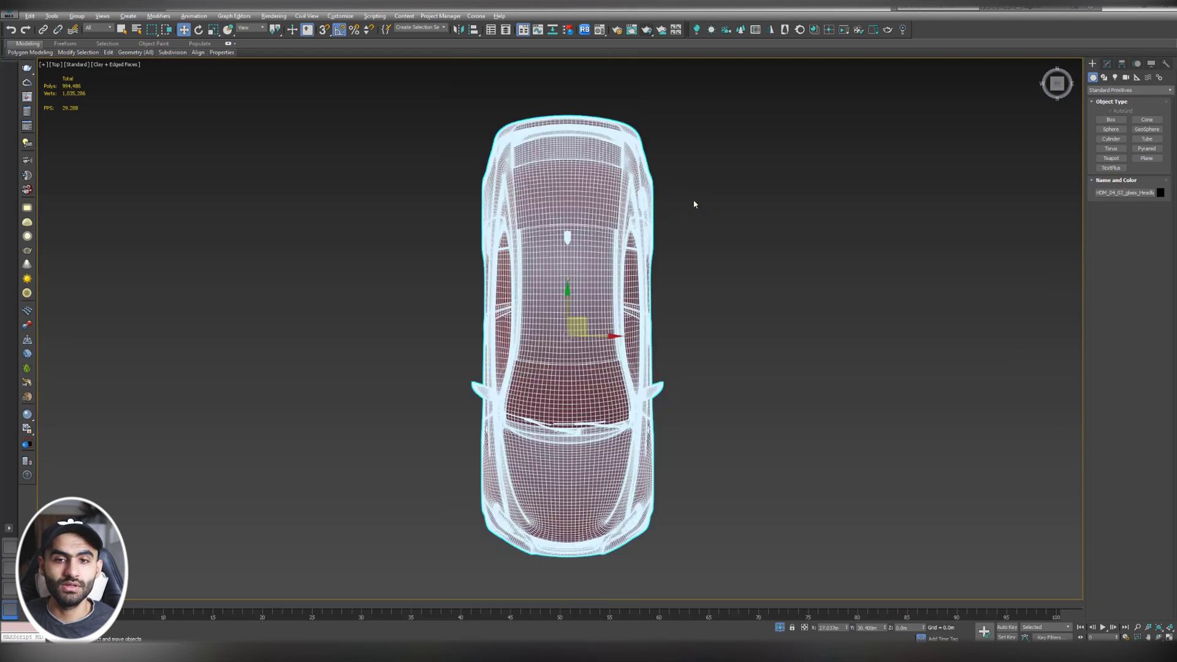
key(alt+w)
key(alt+w)
key(z)
click(1106, 63)
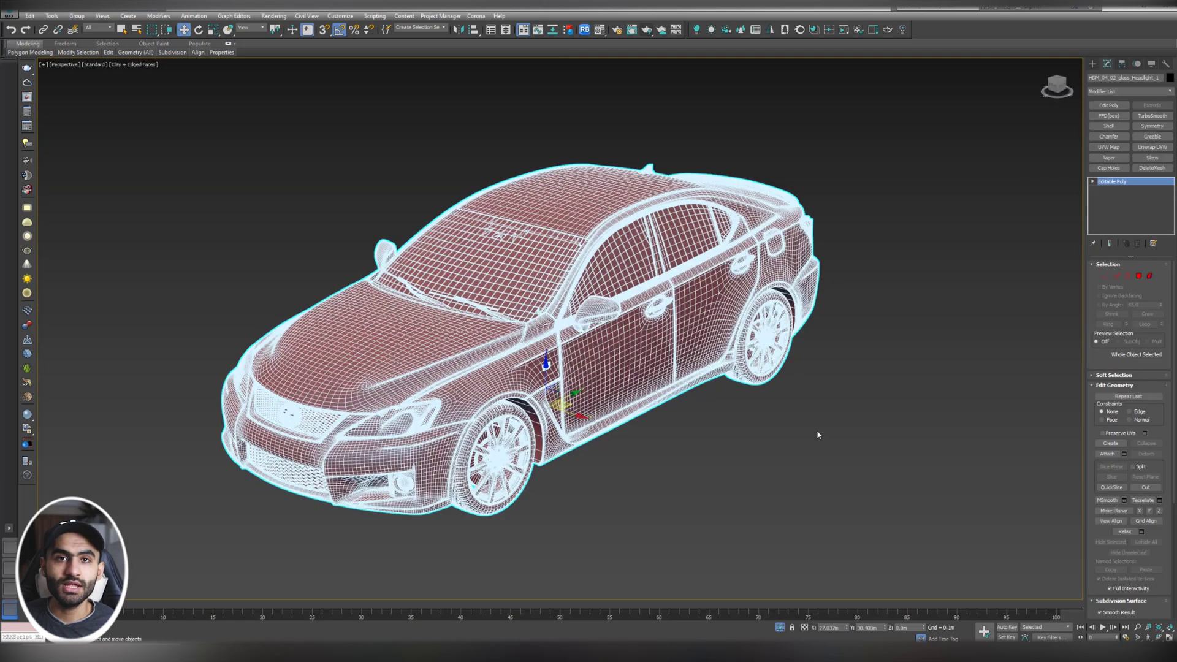
click(816, 431)
click(636, 268)
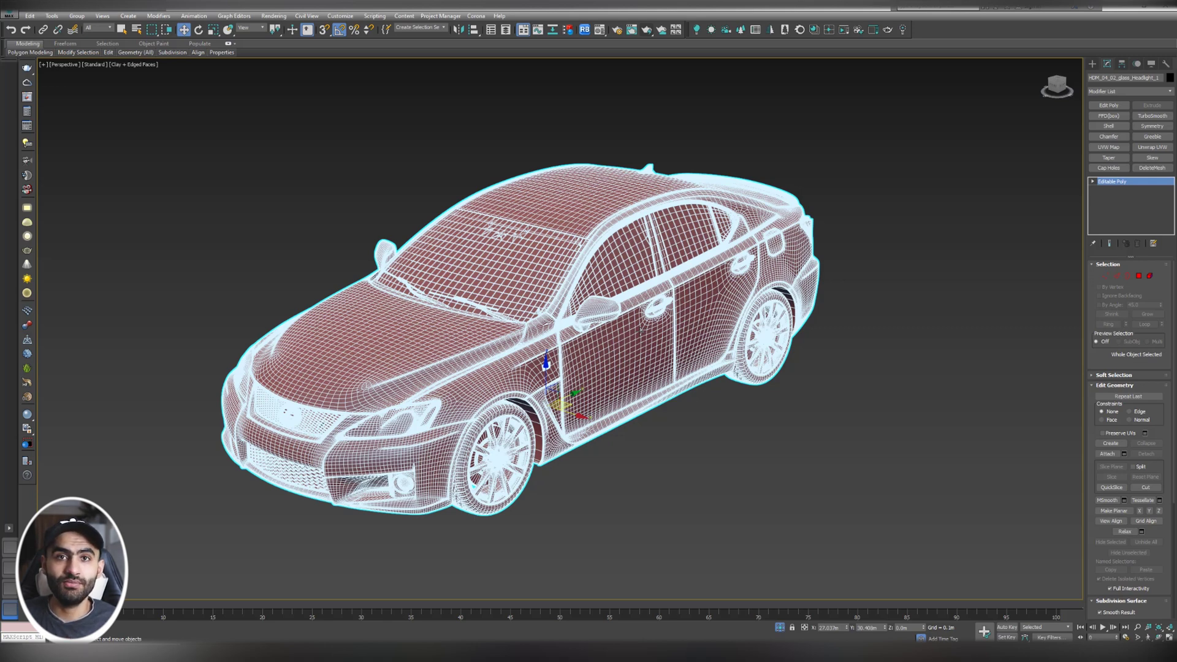
middle_drag(640, 328, 600, 313)
click(678, 482)
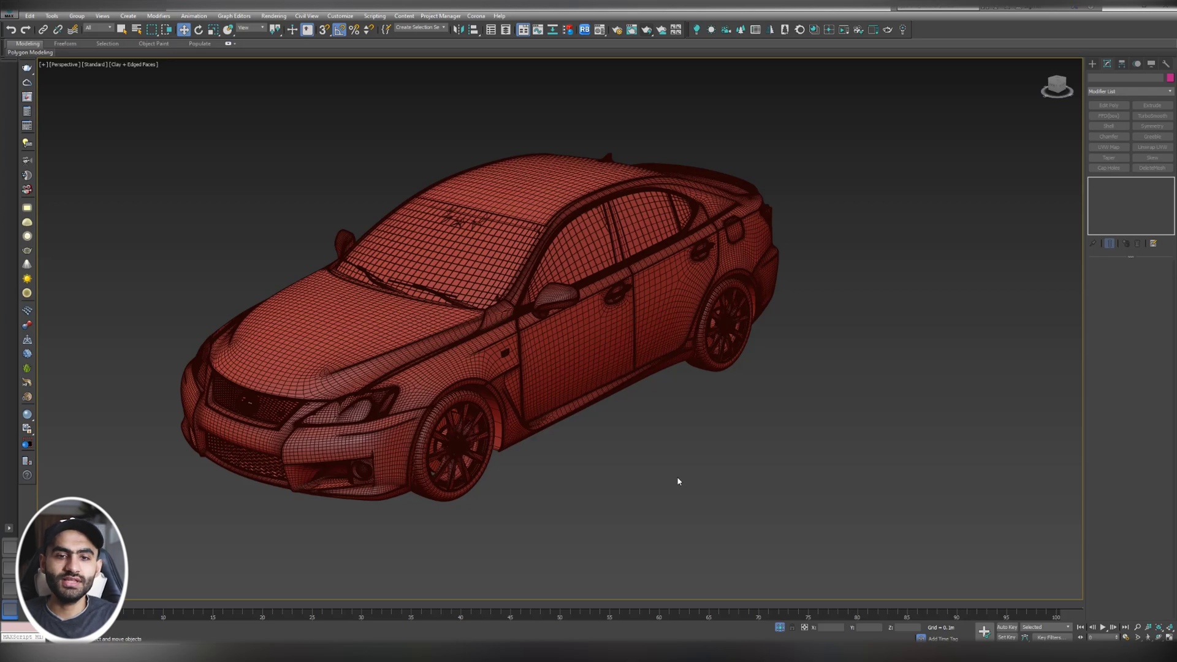
Step: Export the selected car as a V-Ray mesh with all objects in a single file and proxies created automatically
click(455, 346)
alt+middle_drag(454, 346, 576, 297)
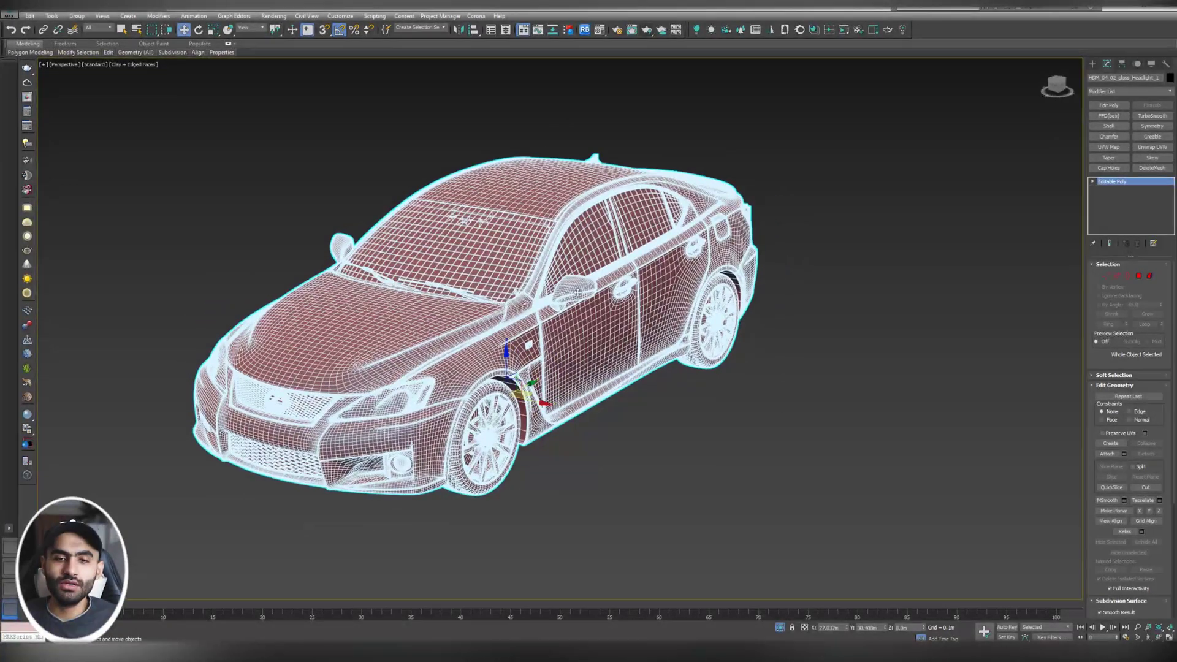
right_click(576, 291)
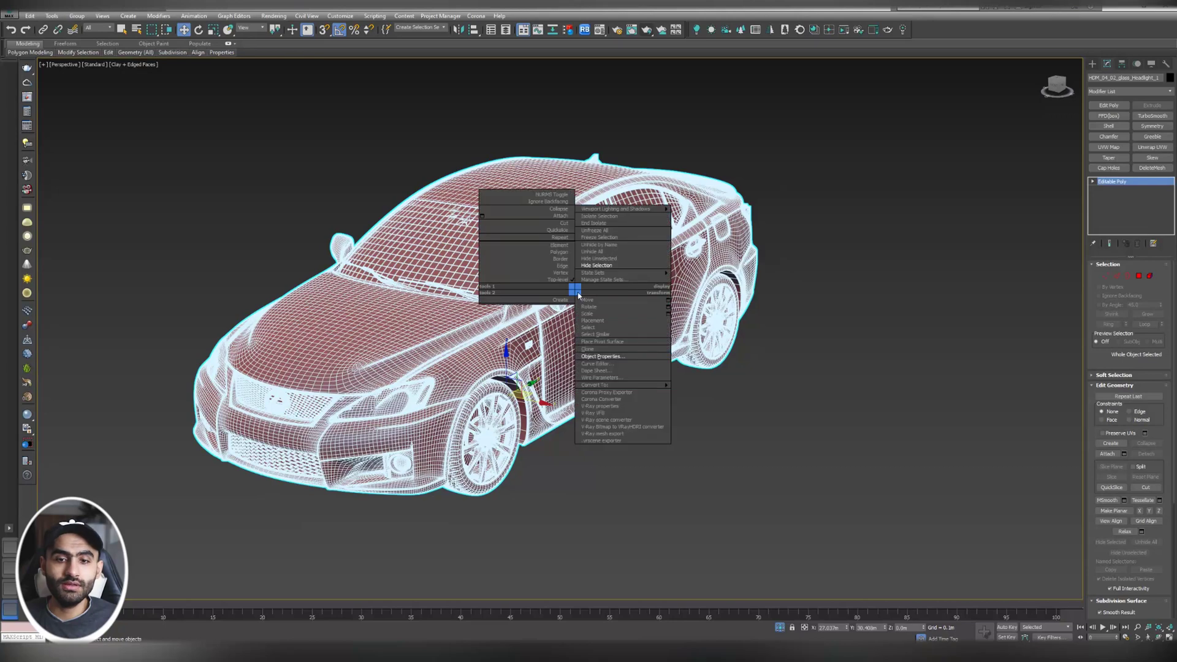
click(617, 434)
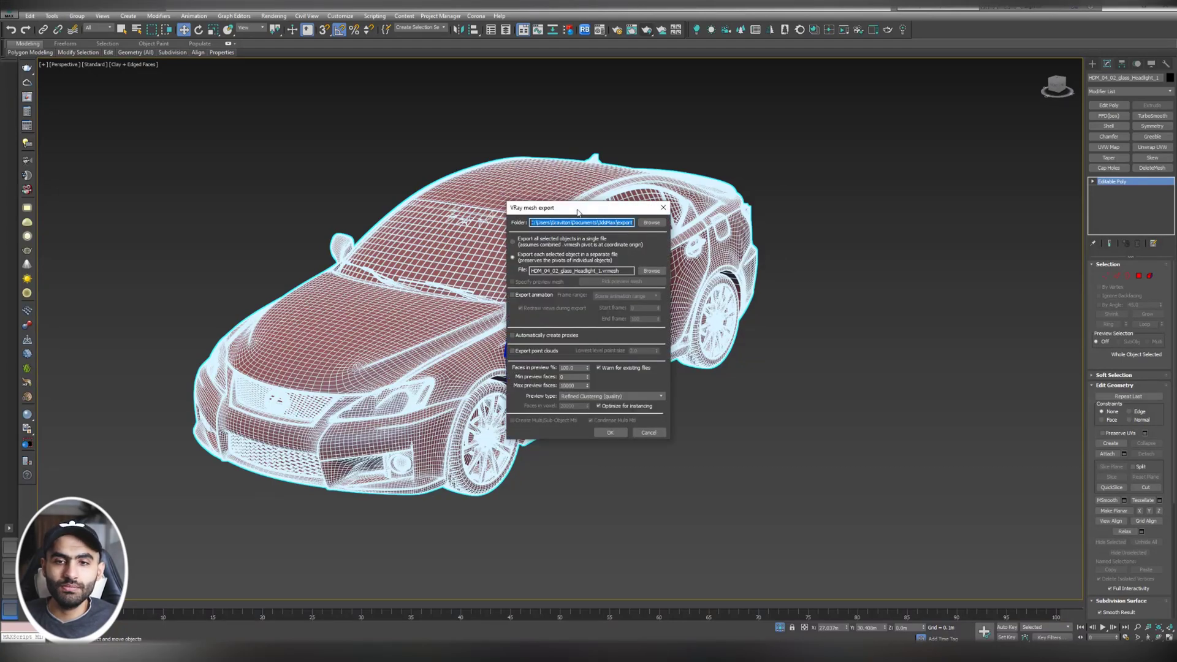
drag(576, 210, 749, 150)
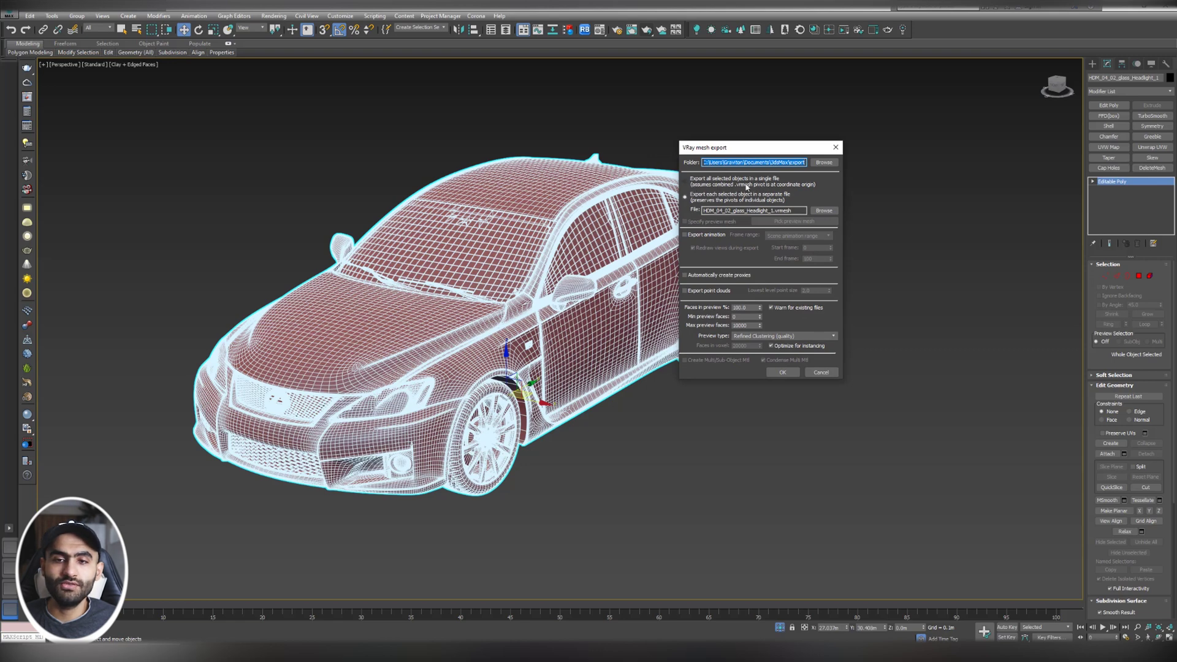
click(690, 181)
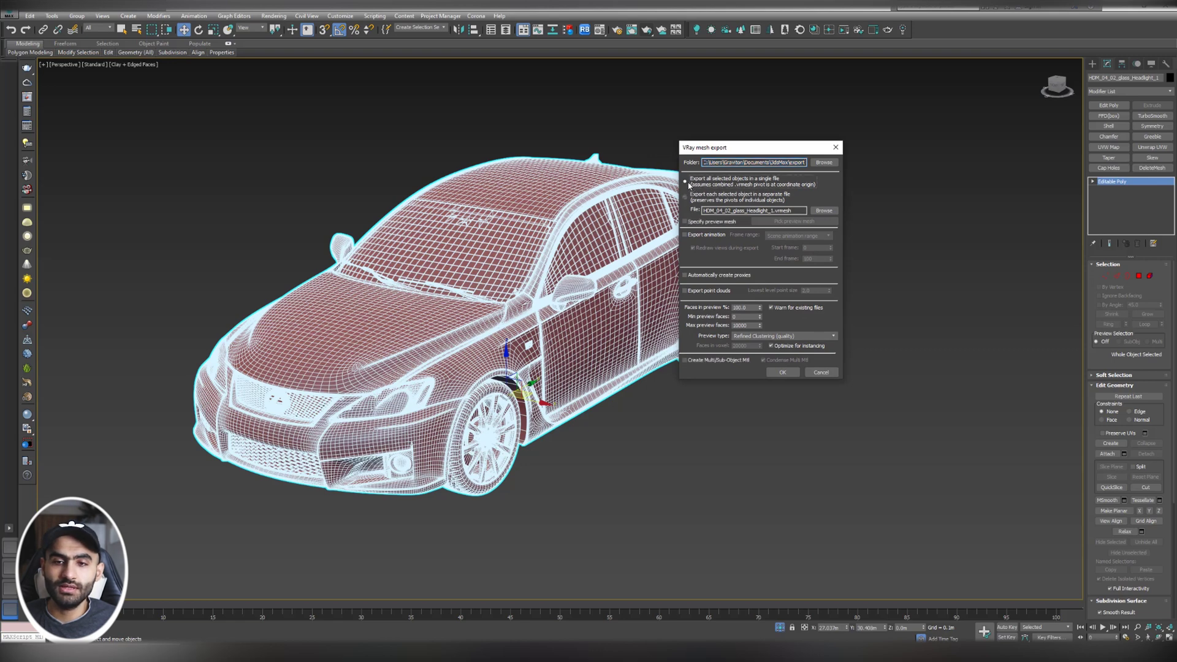
click(686, 277)
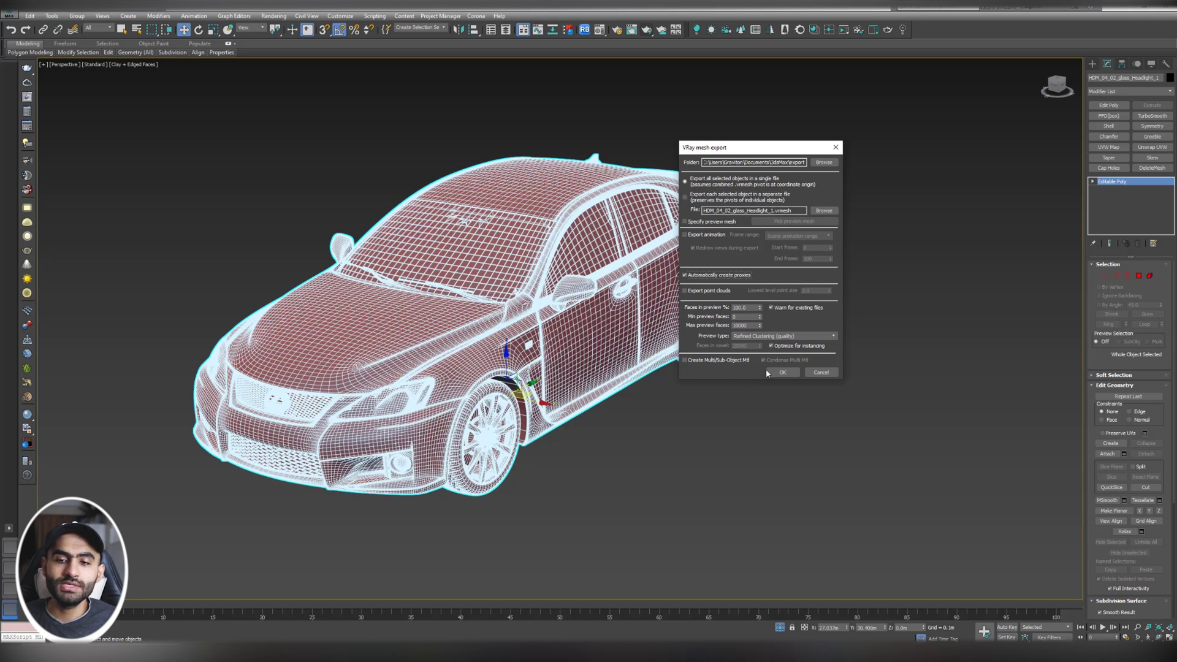
click(780, 375)
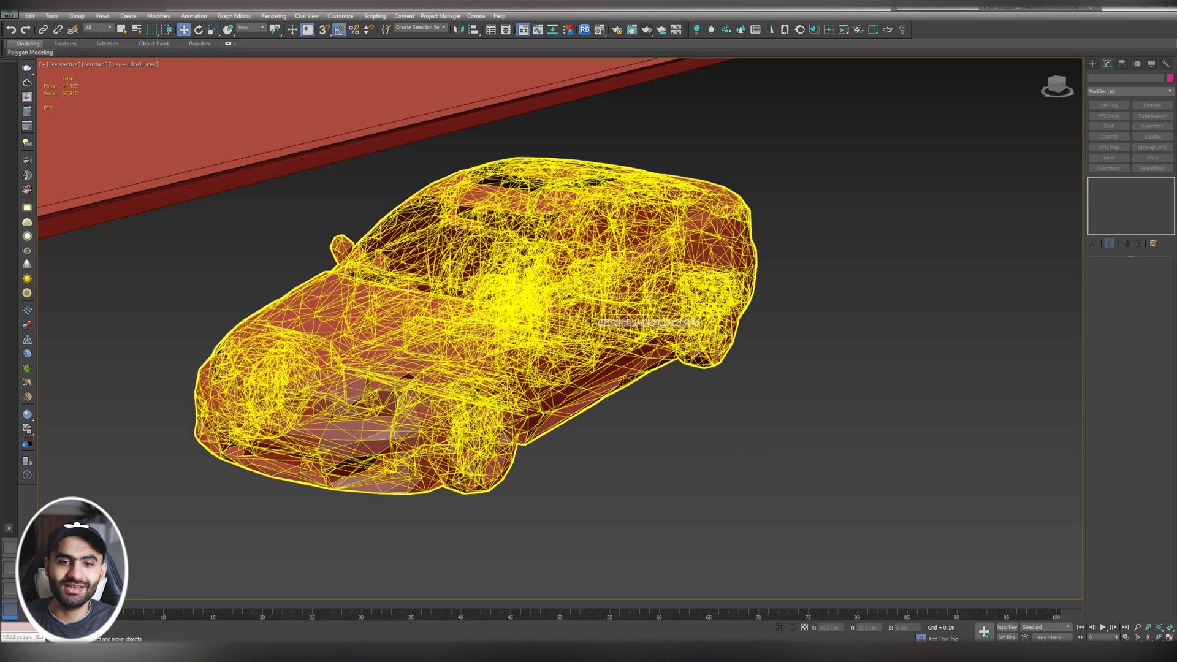
Step: Try the car proxy's display as bounding box, preview from file (edges) and point, and set it to show whole mesh
click(598, 316)
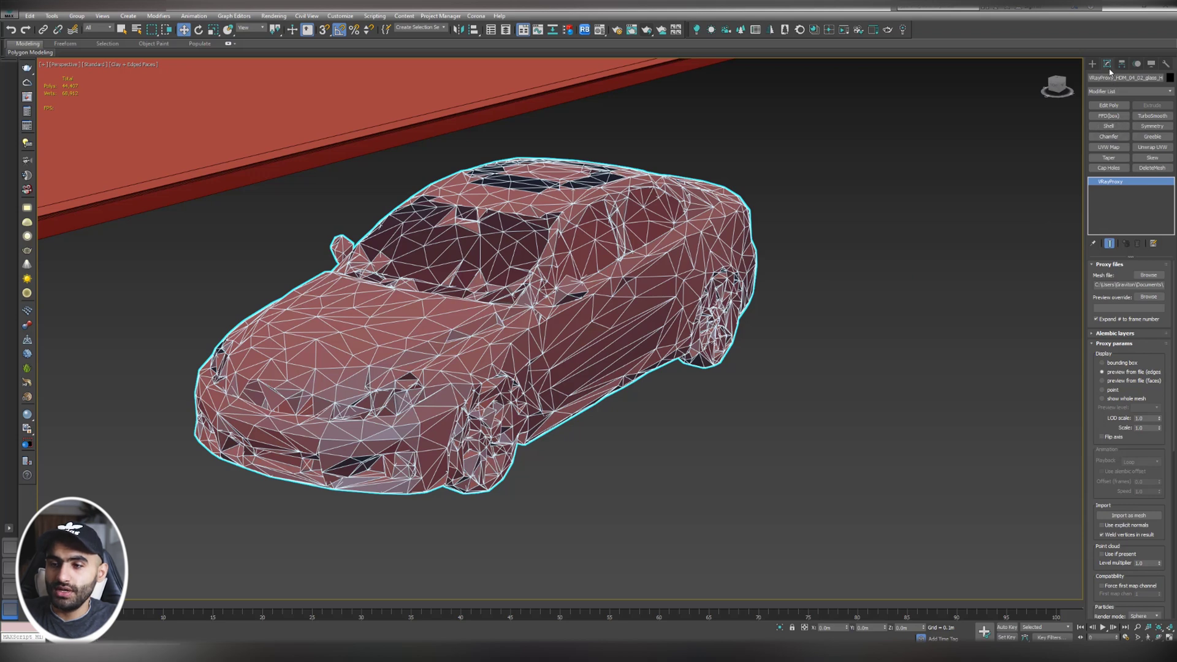
click(1117, 364)
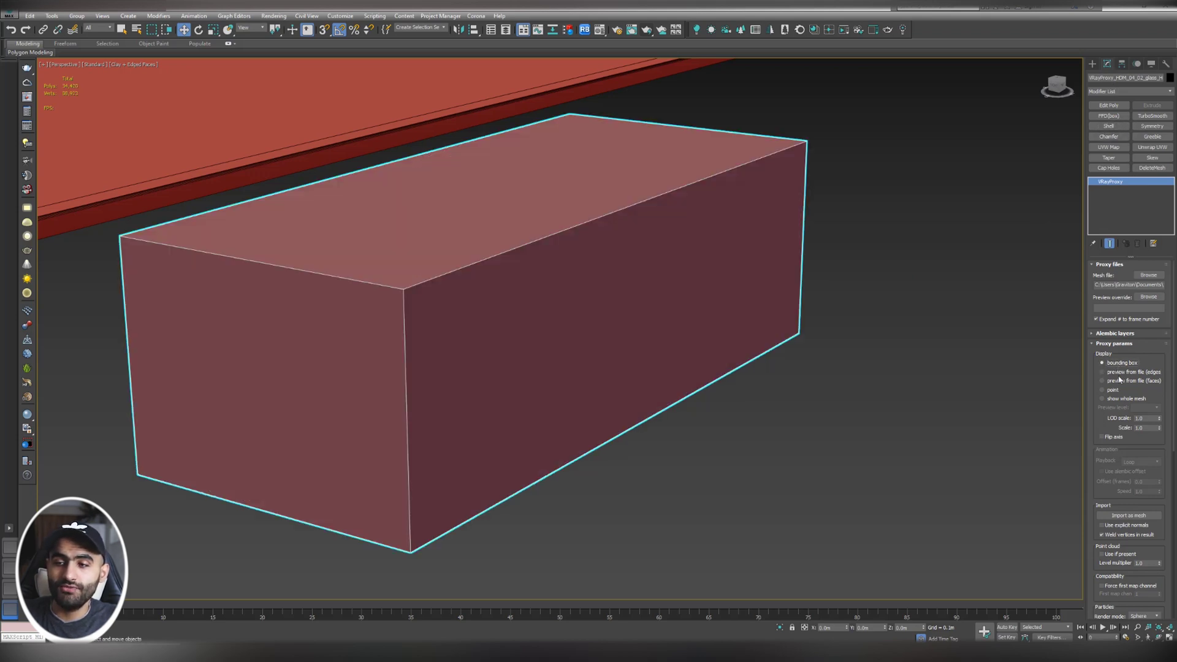
click(1122, 373)
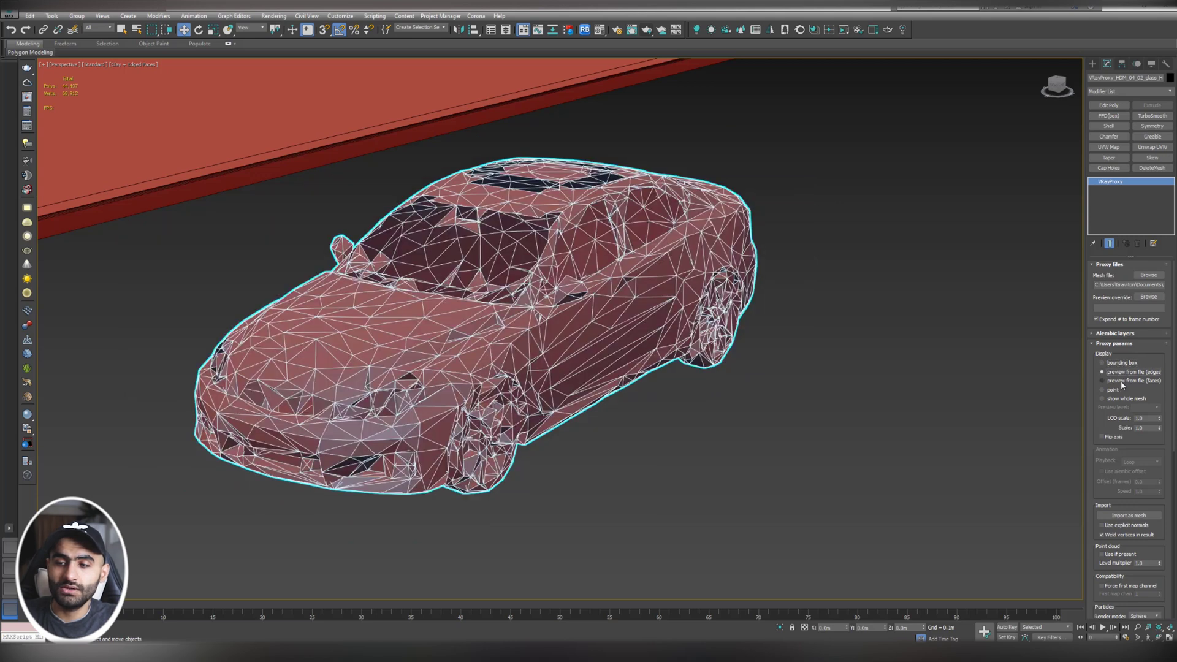
click(1114, 391)
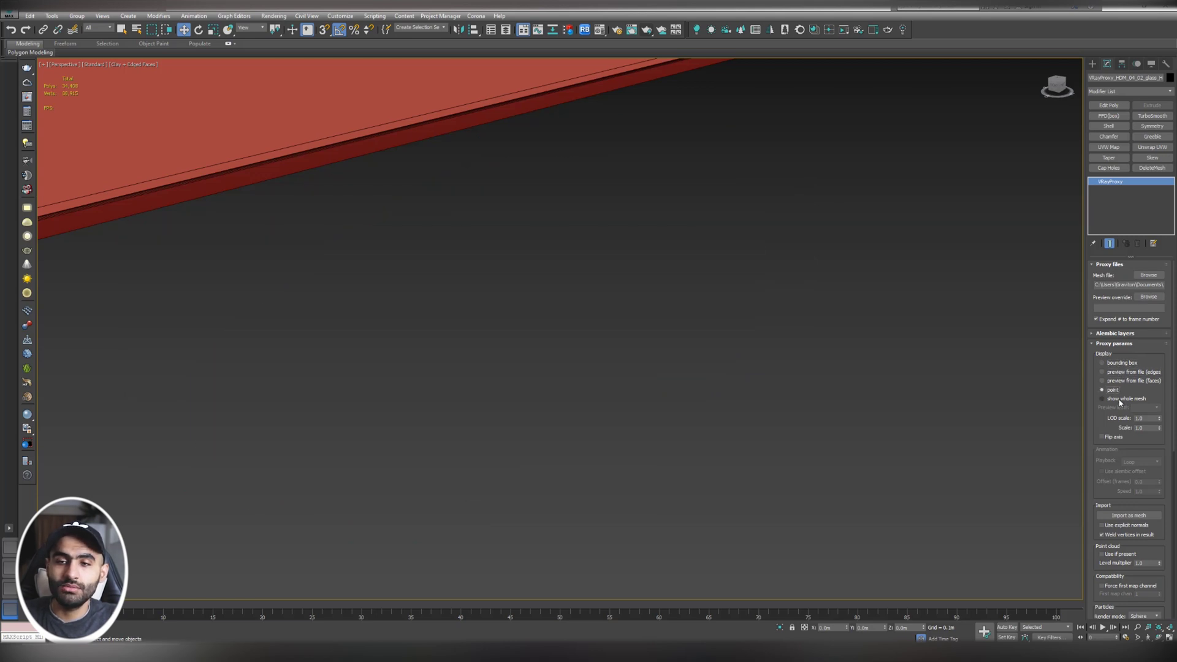
click(1119, 400)
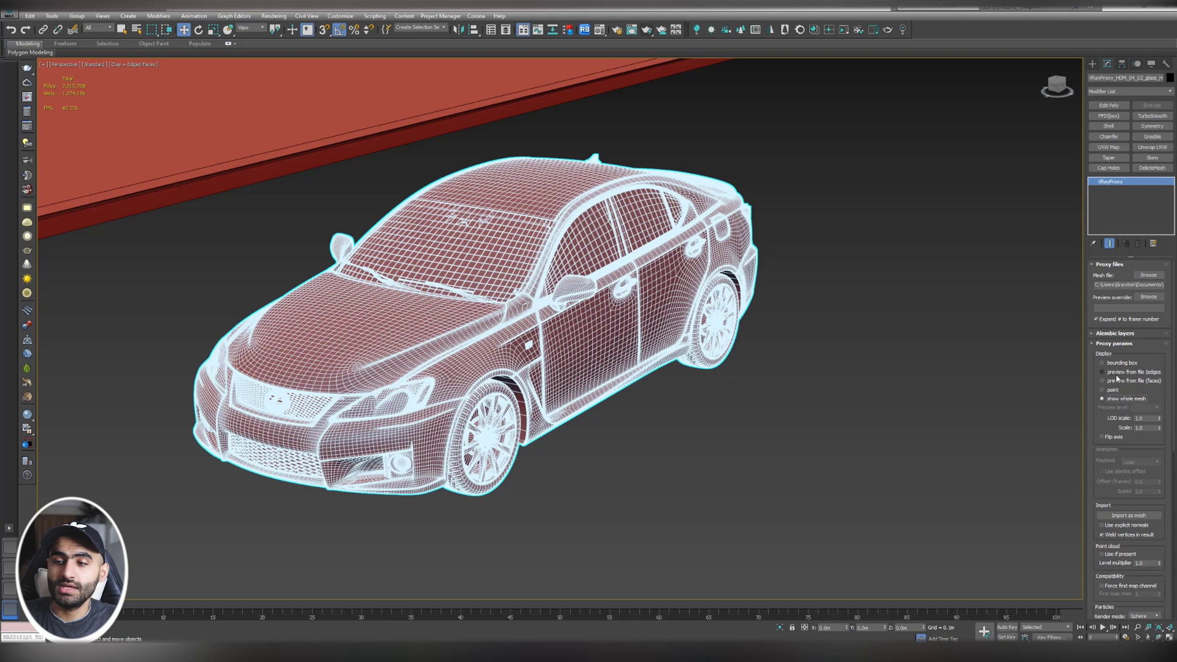
Step: Set the car proxy's display to preview from file (edges) and inspect the simplified mesh up close
click(1118, 372)
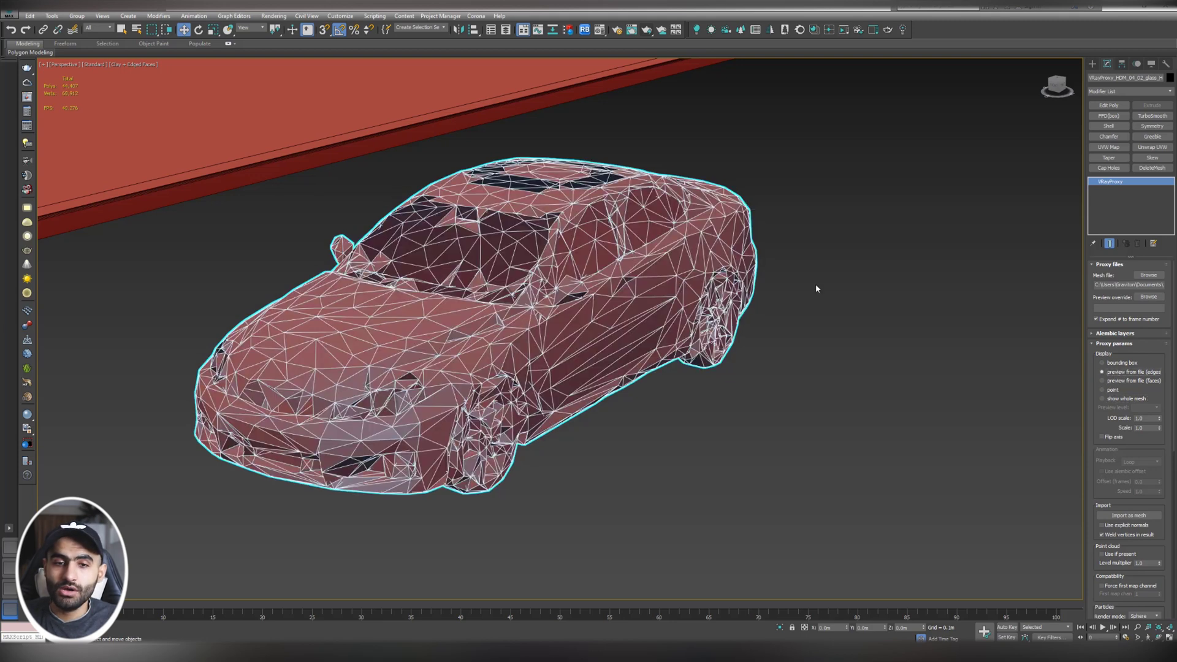
scroll(774, 288, down, 5)
scroll(773, 288, up, 10)
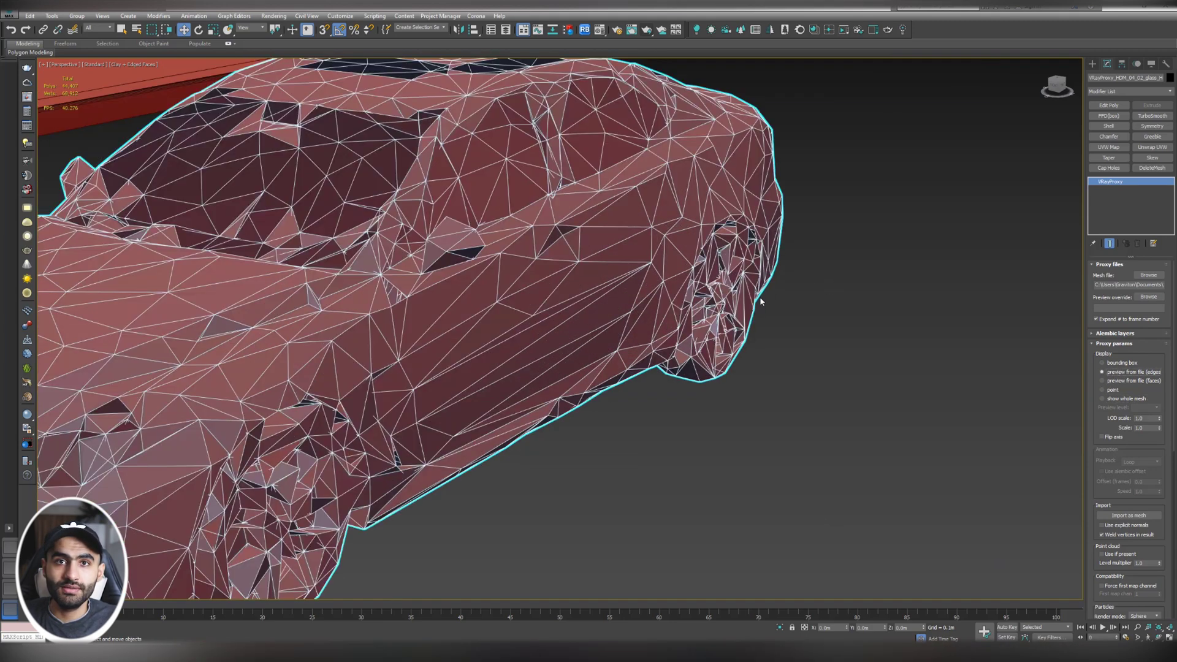
scroll(824, 295, down, 5)
click(825, 295)
click(722, 295)
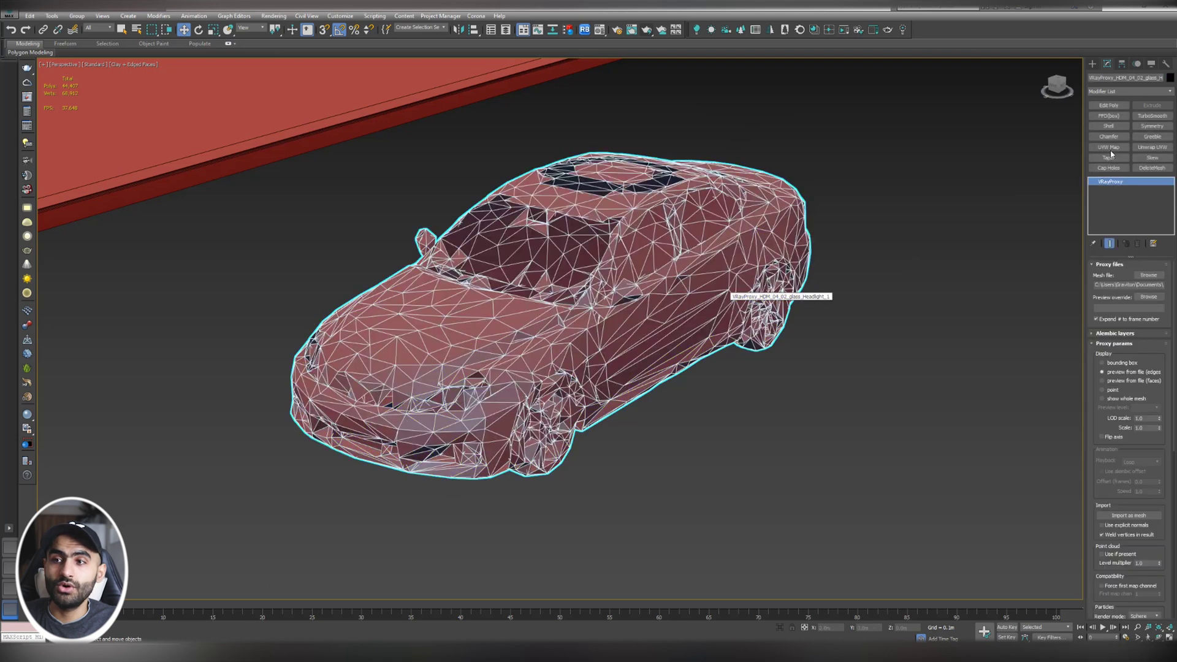
Step: Center the car proxy's pivot to the object, reset the pivot's absolute world Z coordinate, and deselect the car
click(1121, 64)
click(1129, 126)
click(1120, 175)
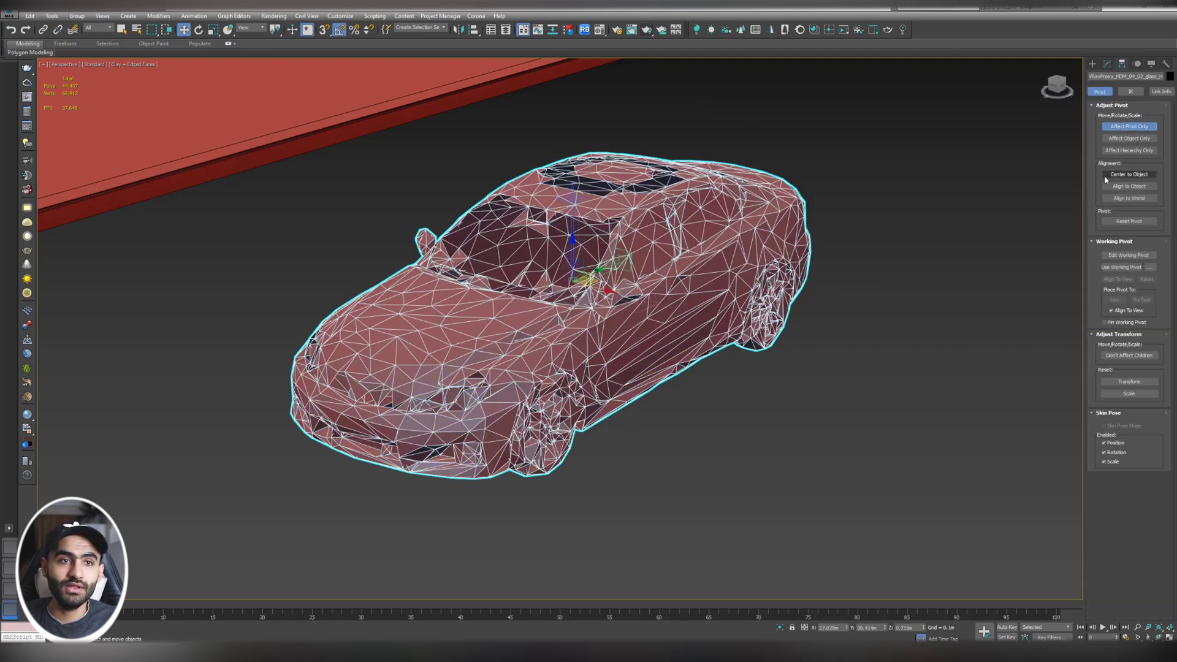
right_click(183, 31)
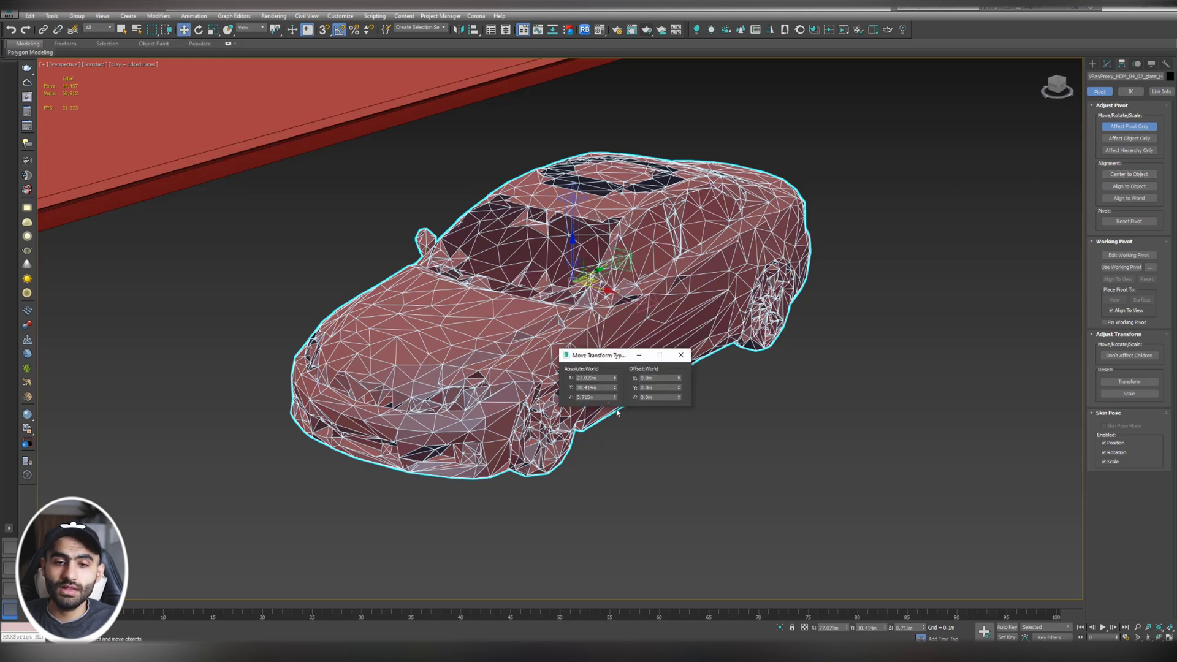
drag(614, 352, 862, 115)
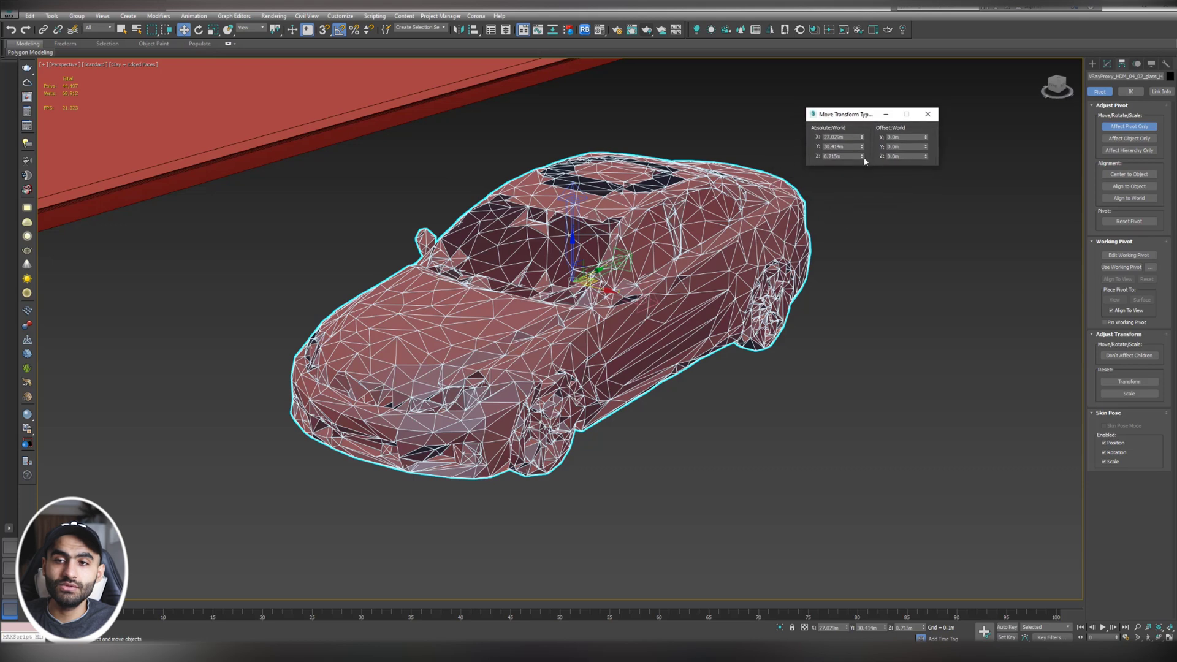
right_click(863, 158)
click(927, 114)
click(1092, 63)
click(851, 369)
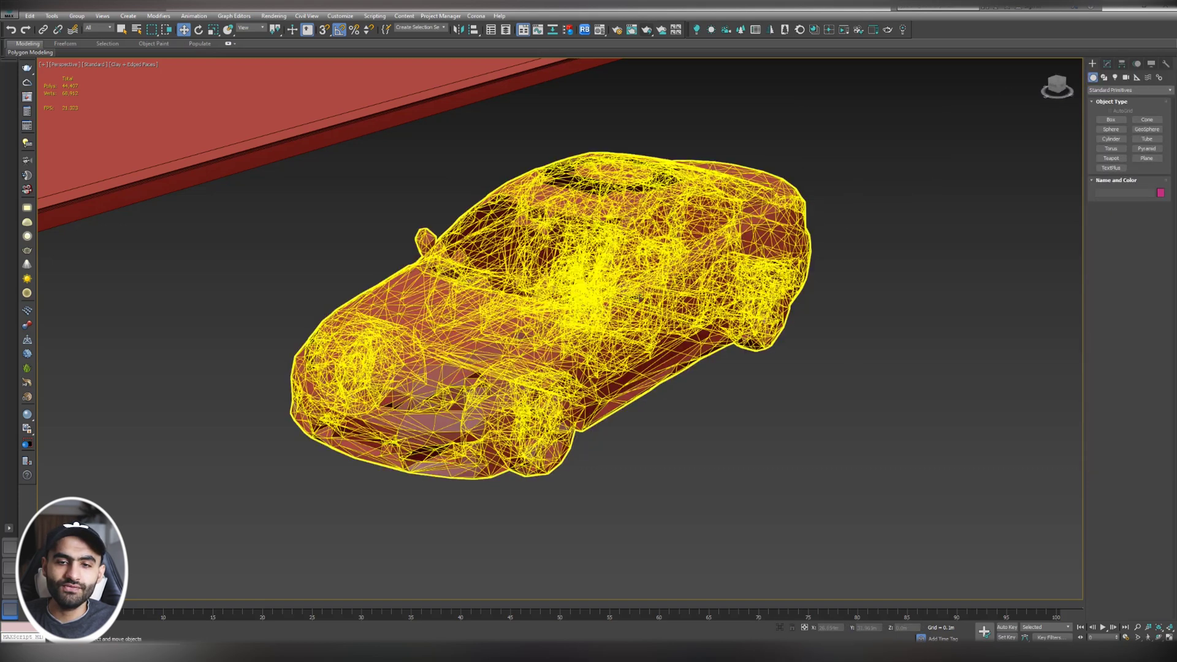
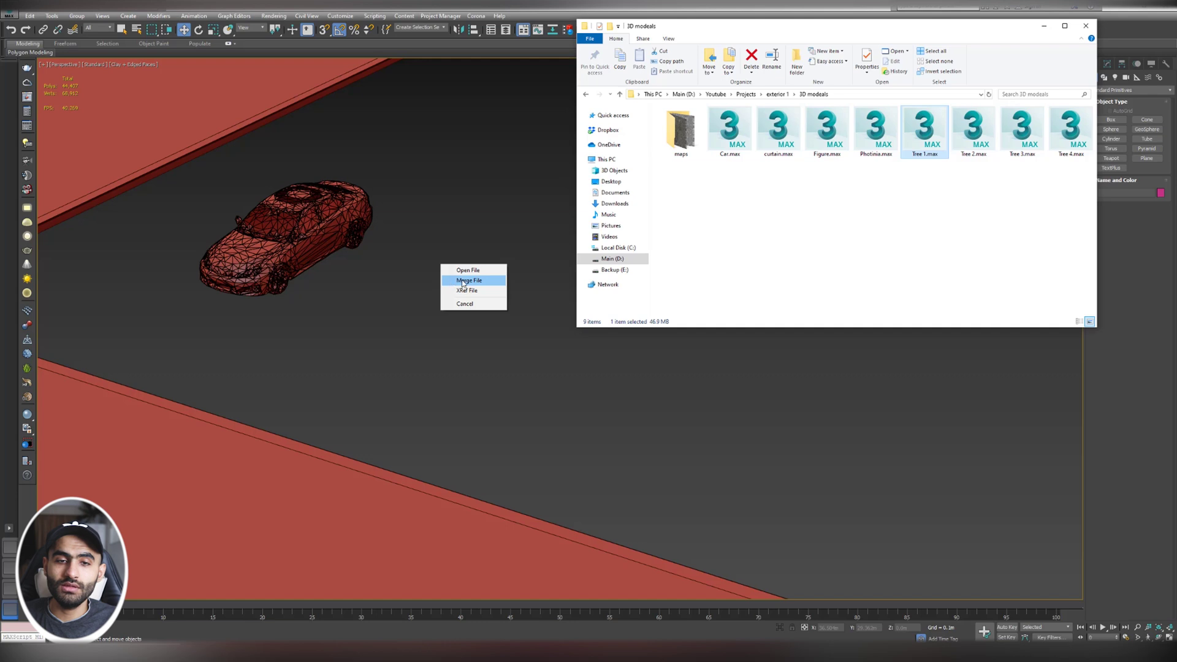
Step: Merge Tree 1.max into the scene beside the car and check its foliage as a separate object
click(469, 281)
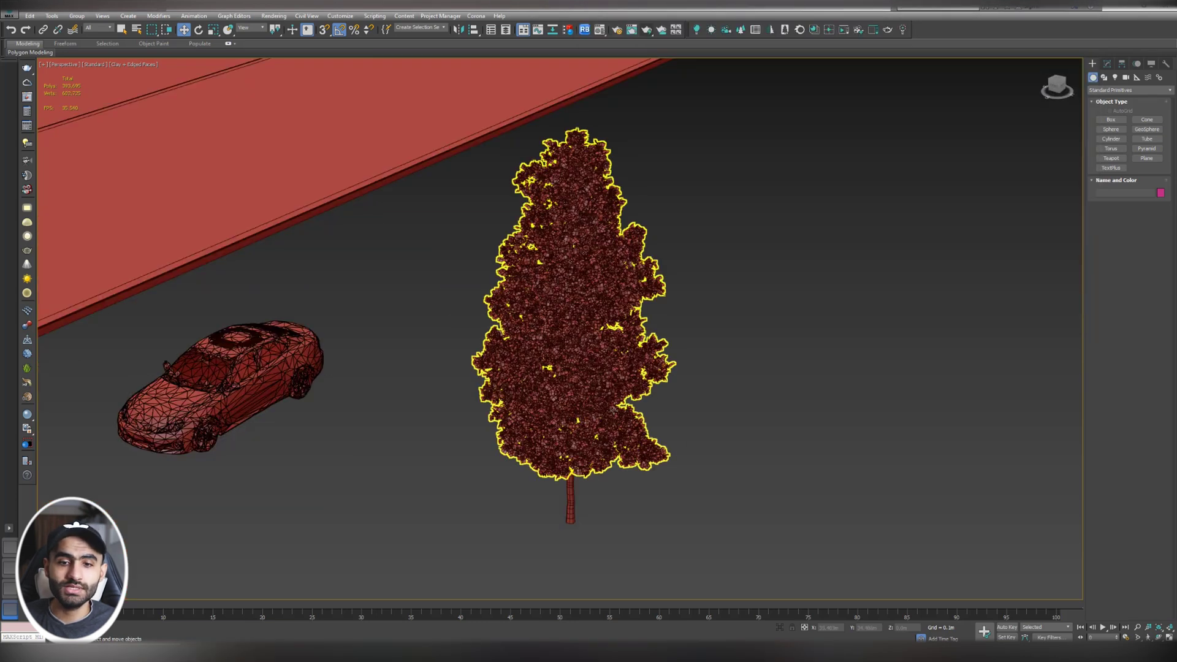
click(610, 395)
middle_drag(781, 372, 717, 342)
click(717, 342)
click(528, 370)
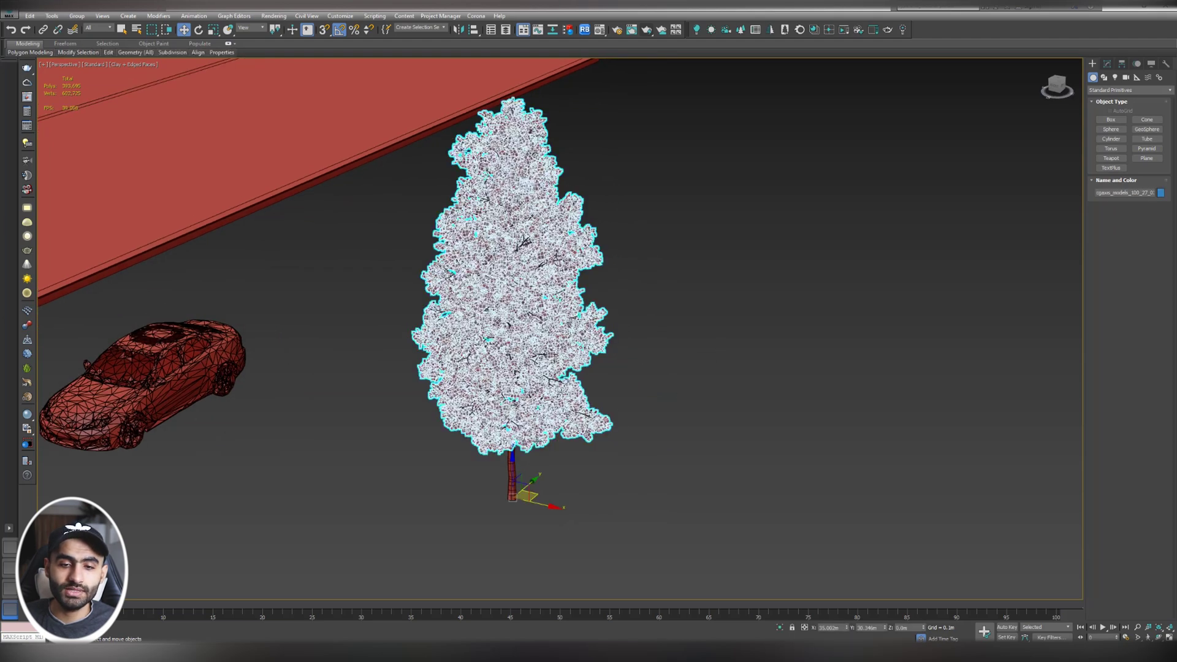
click(714, 391)
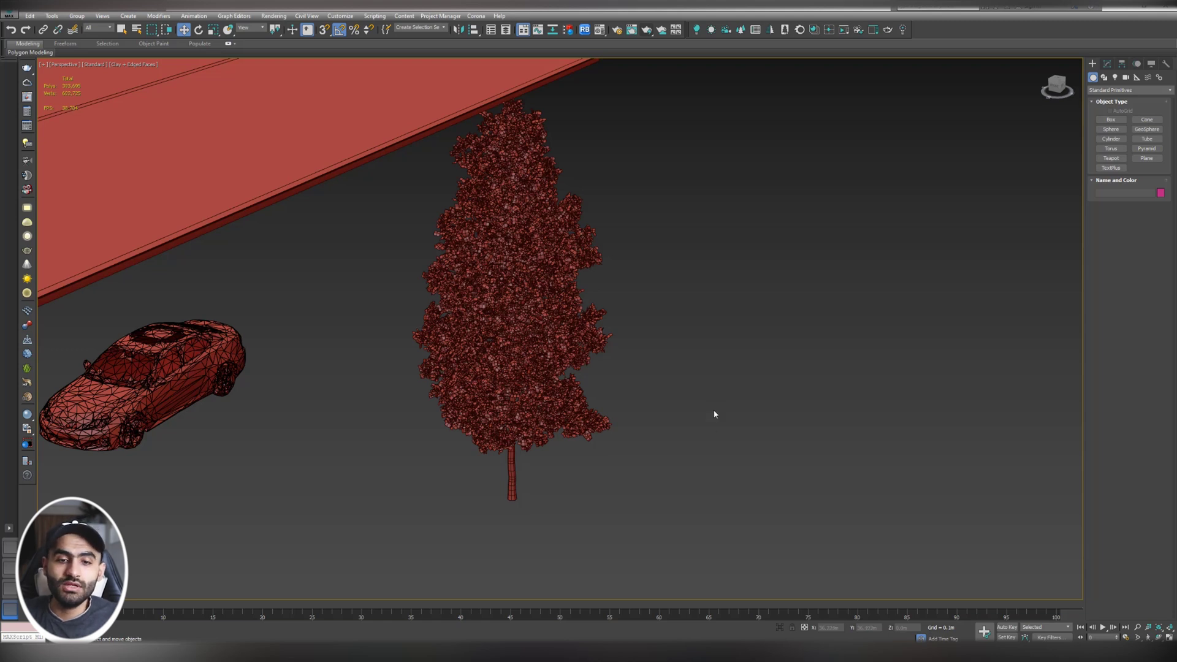
Step: Select both parts of the merged tree and isolate them from the rest of the scene
drag(416, 247, 405, 194)
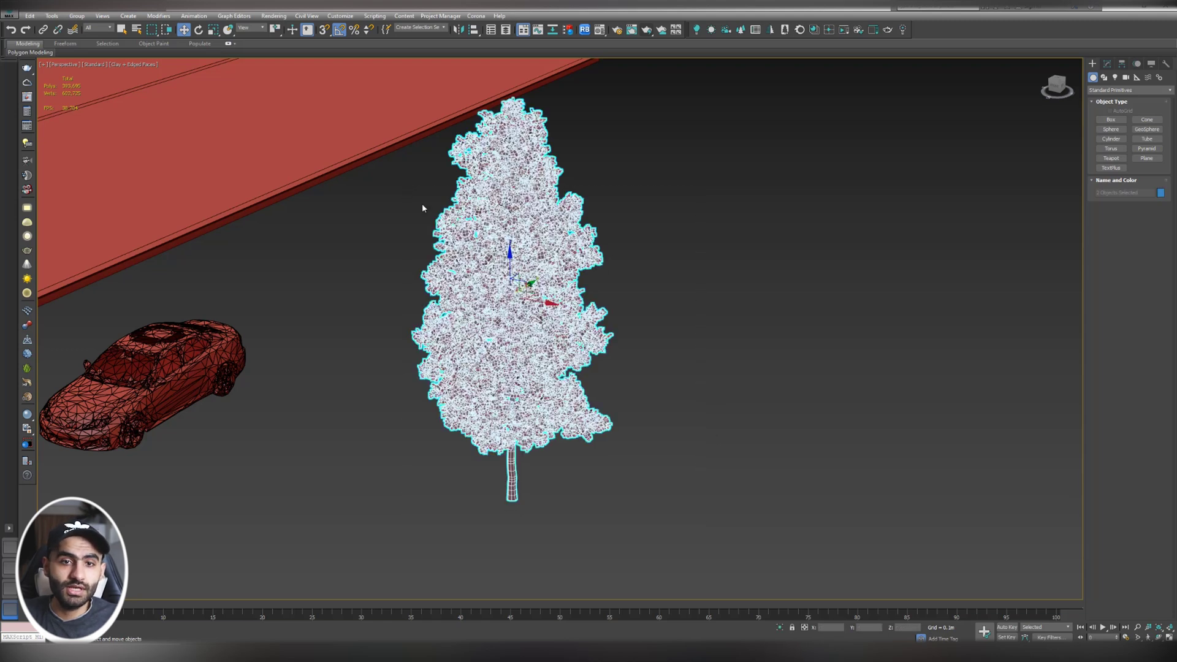
key(alt+q)
click(697, 174)
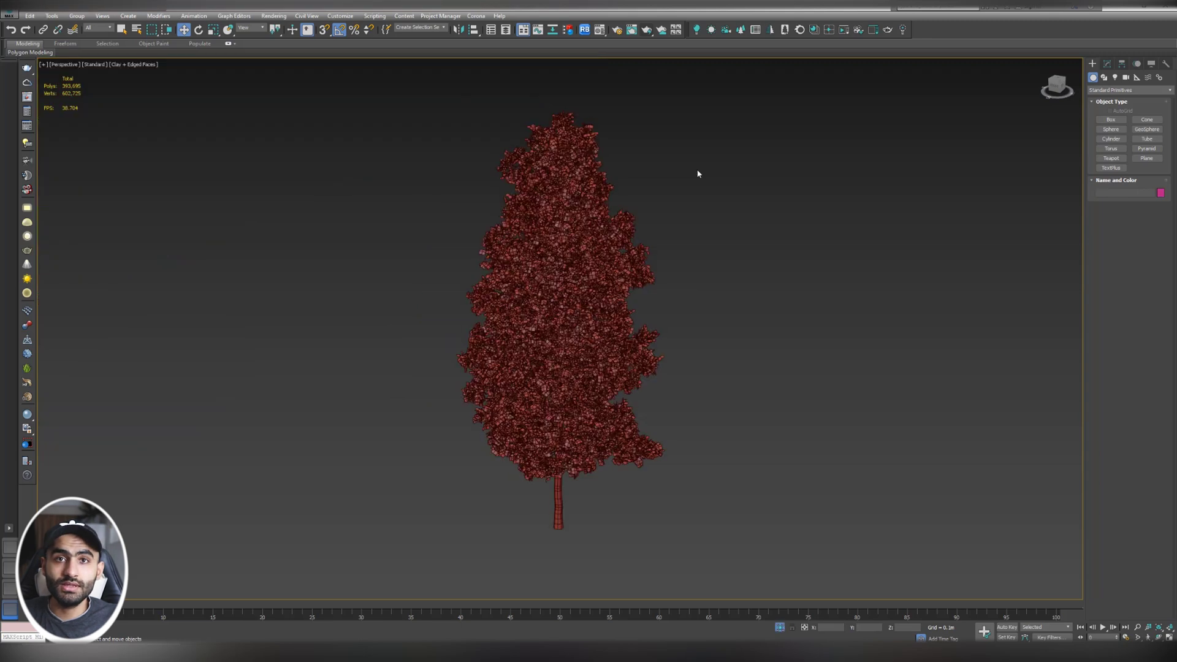
Step: Attach the foliage to the tree's trunk object, matching material IDs to material and condensing material and IDs
click(559, 502)
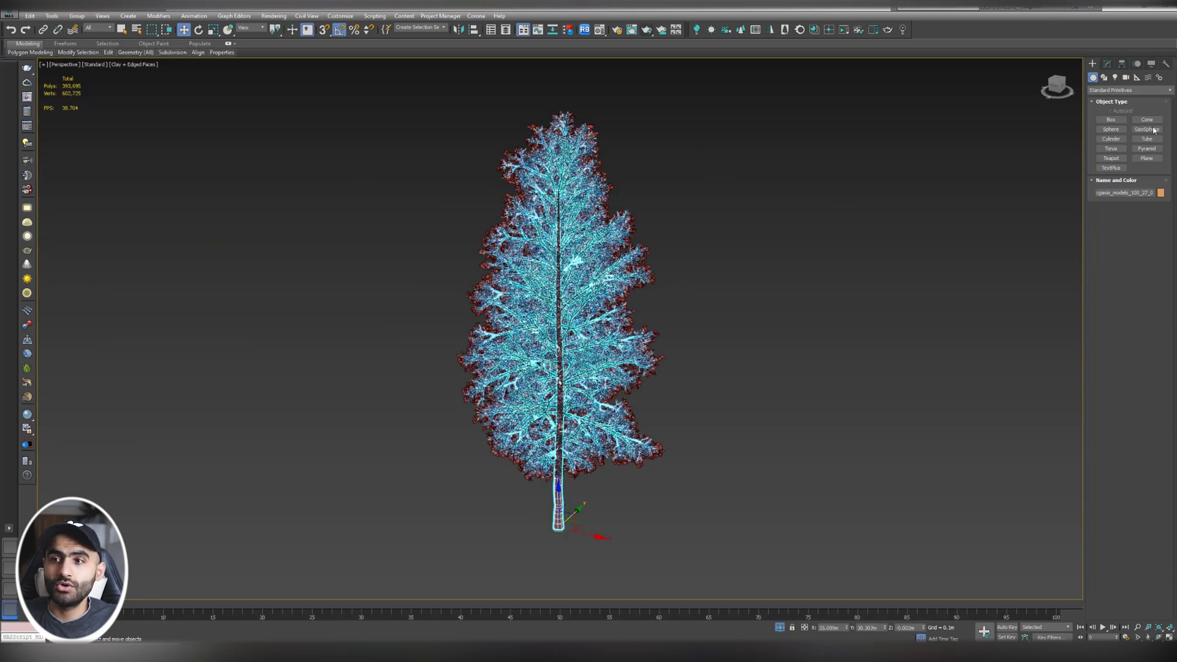
click(1107, 65)
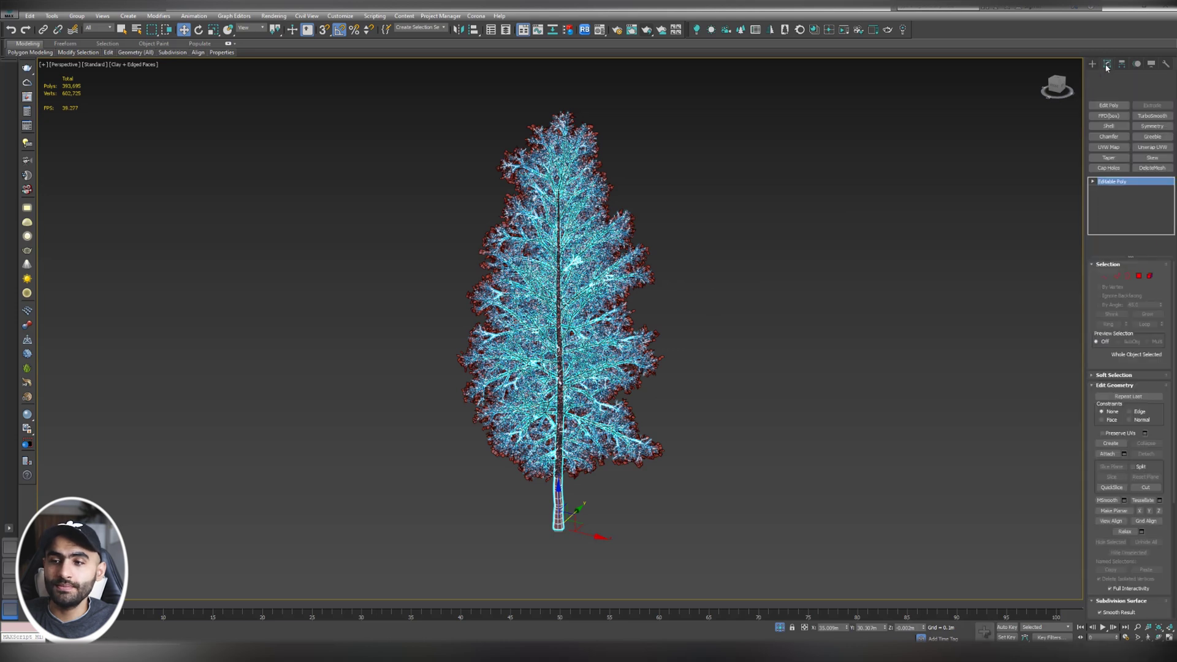
click(1123, 454)
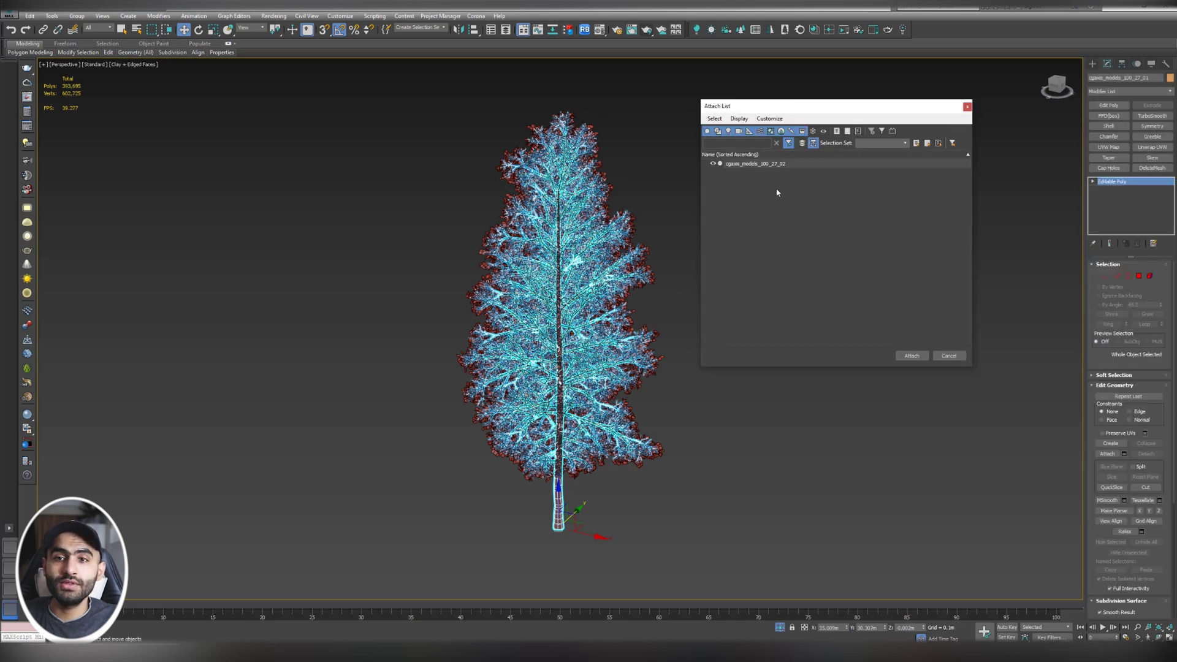
click(774, 167)
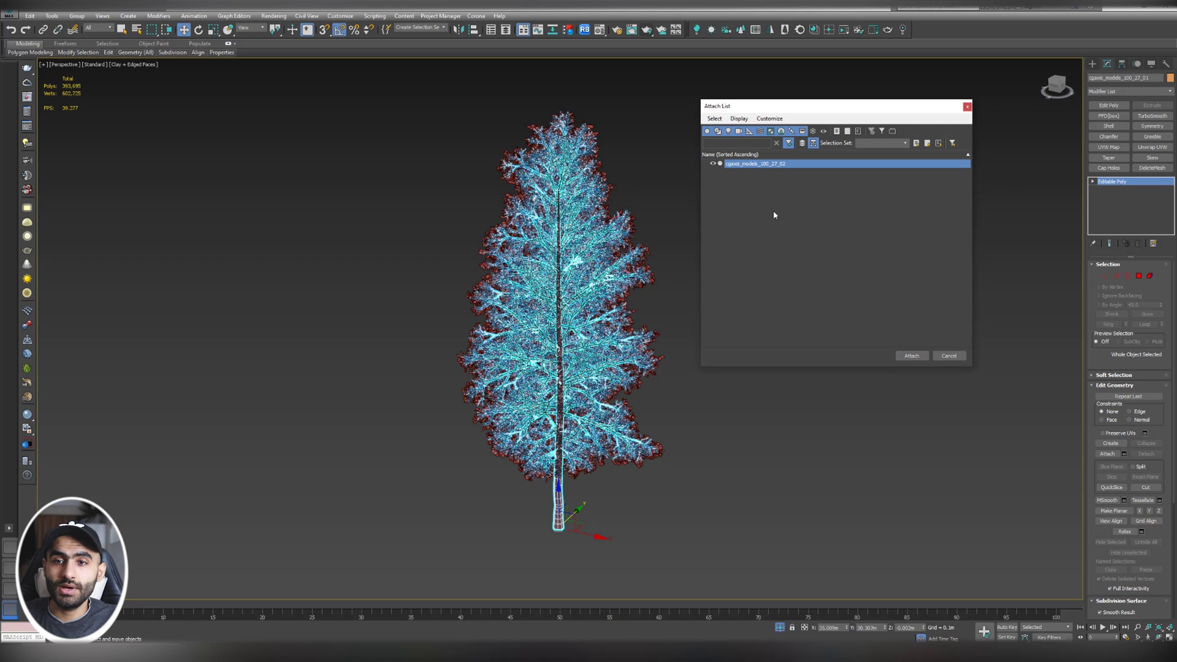
click(911, 356)
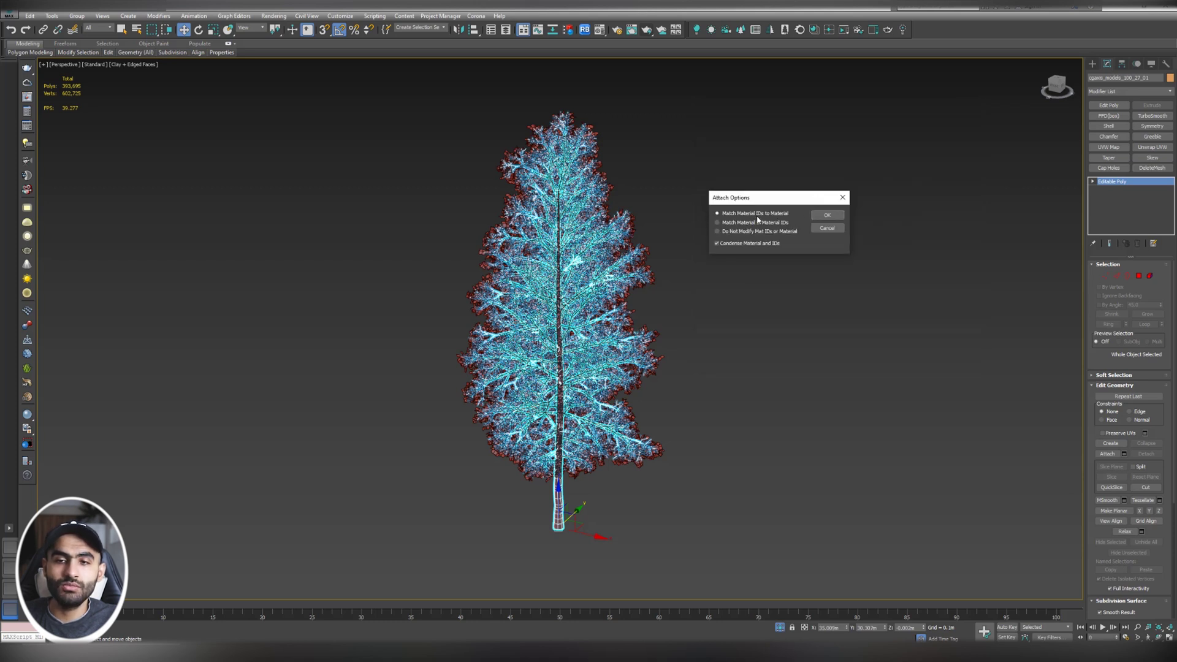
click(824, 216)
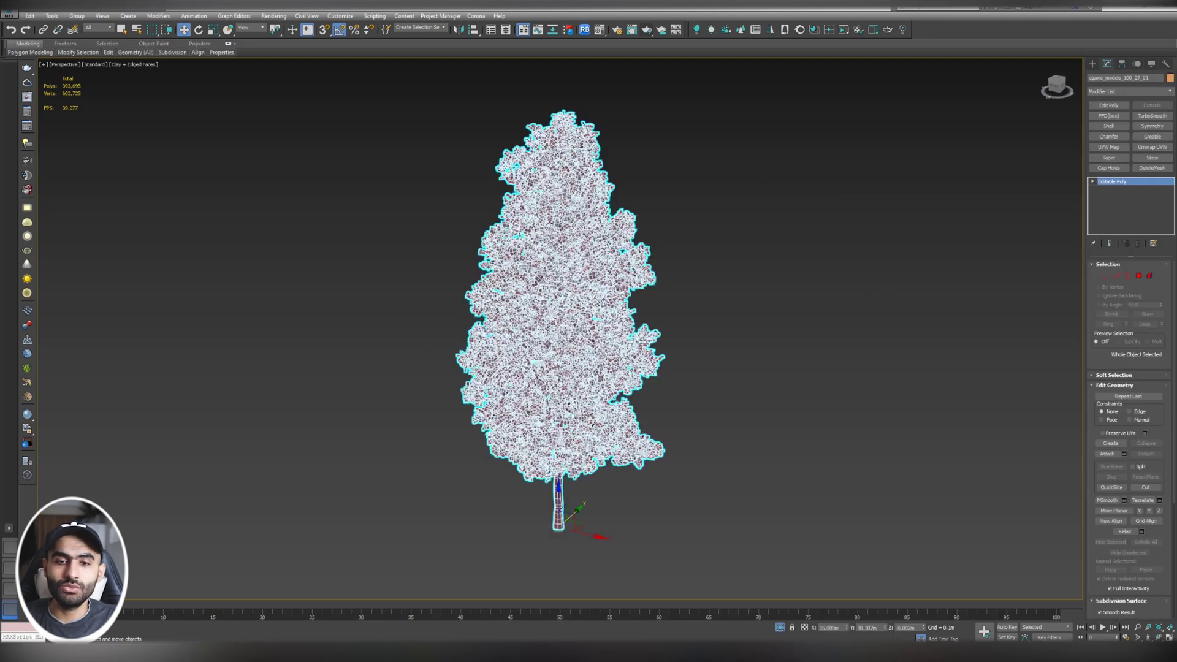
Step: Export the attached tree as a V-Ray mesh with all objects in a single file and proxies created automatically
right_click(563, 258)
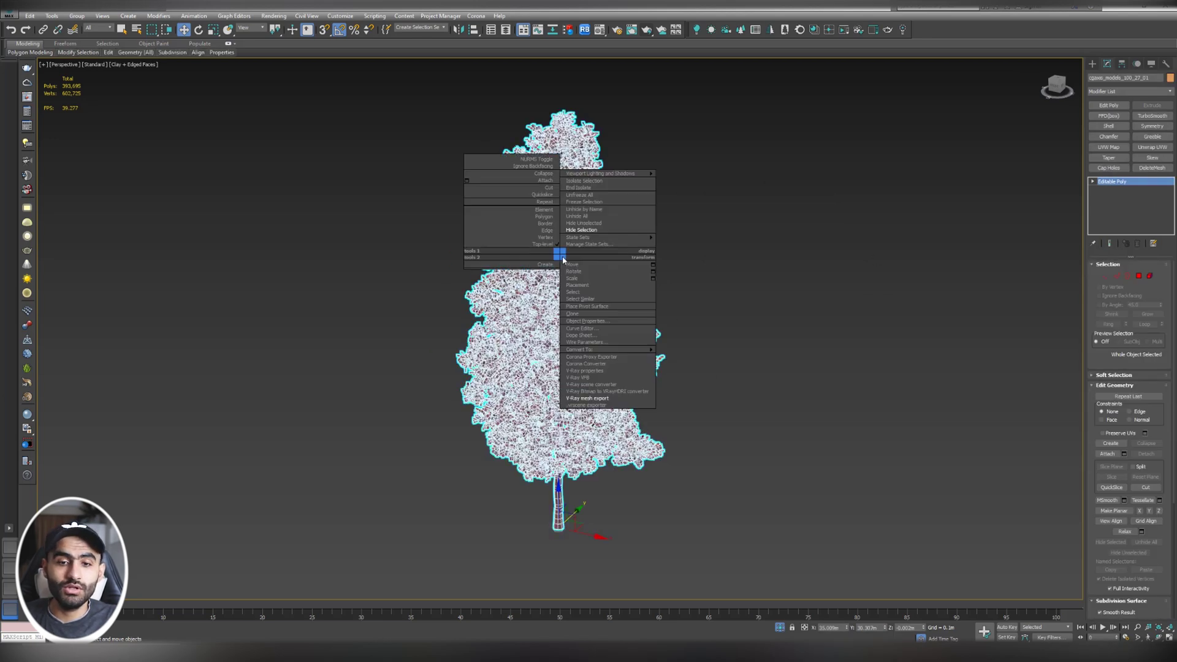
click(589, 400)
drag(608, 206, 800, 179)
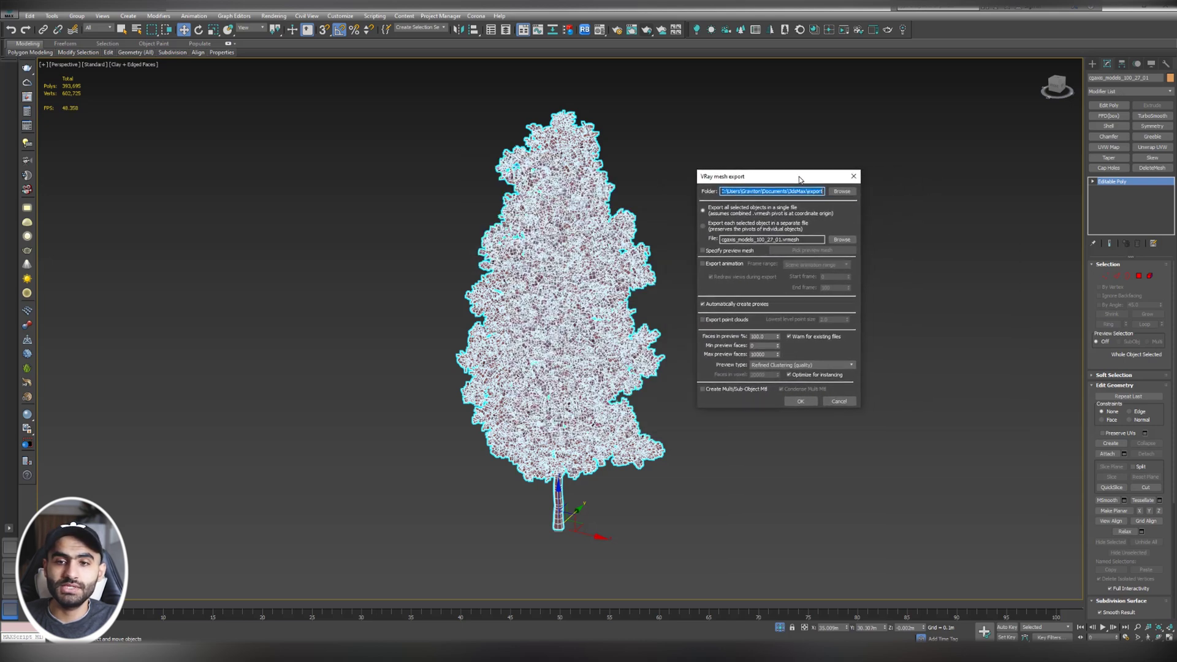
click(712, 214)
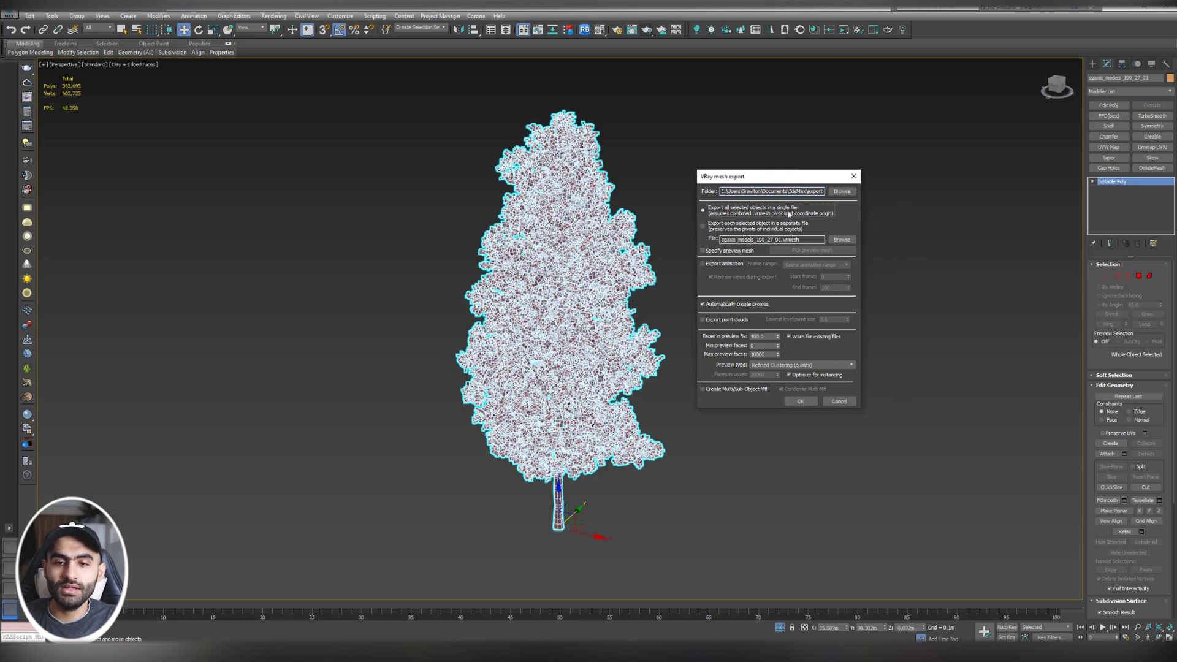
click(716, 305)
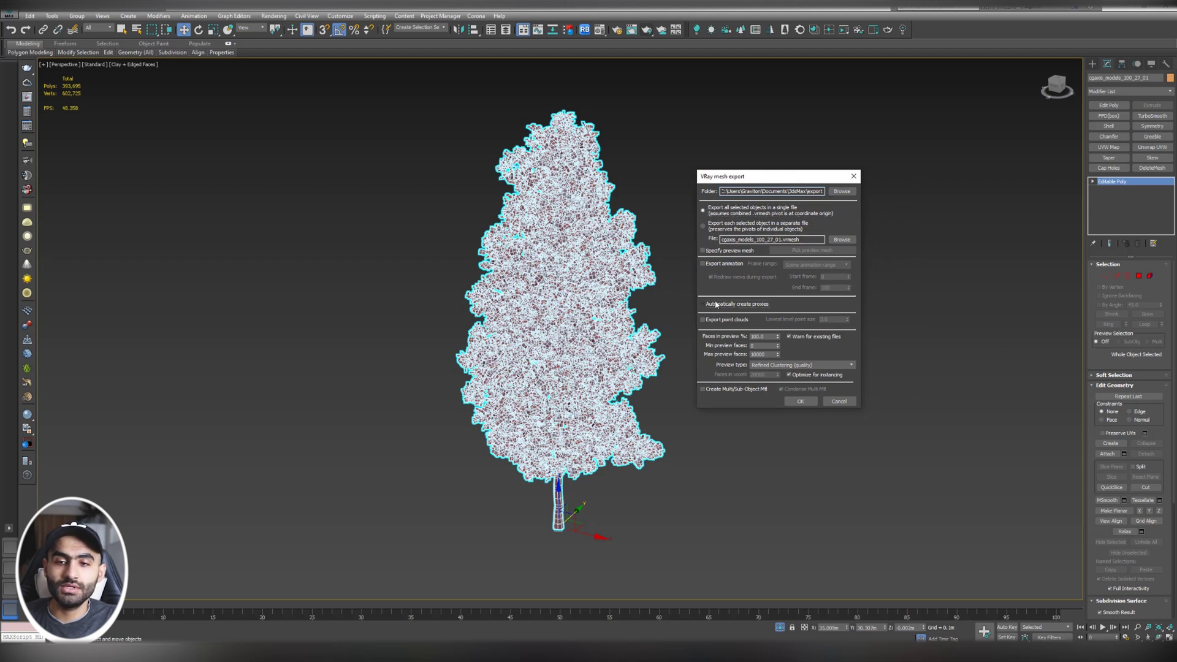
click(800, 402)
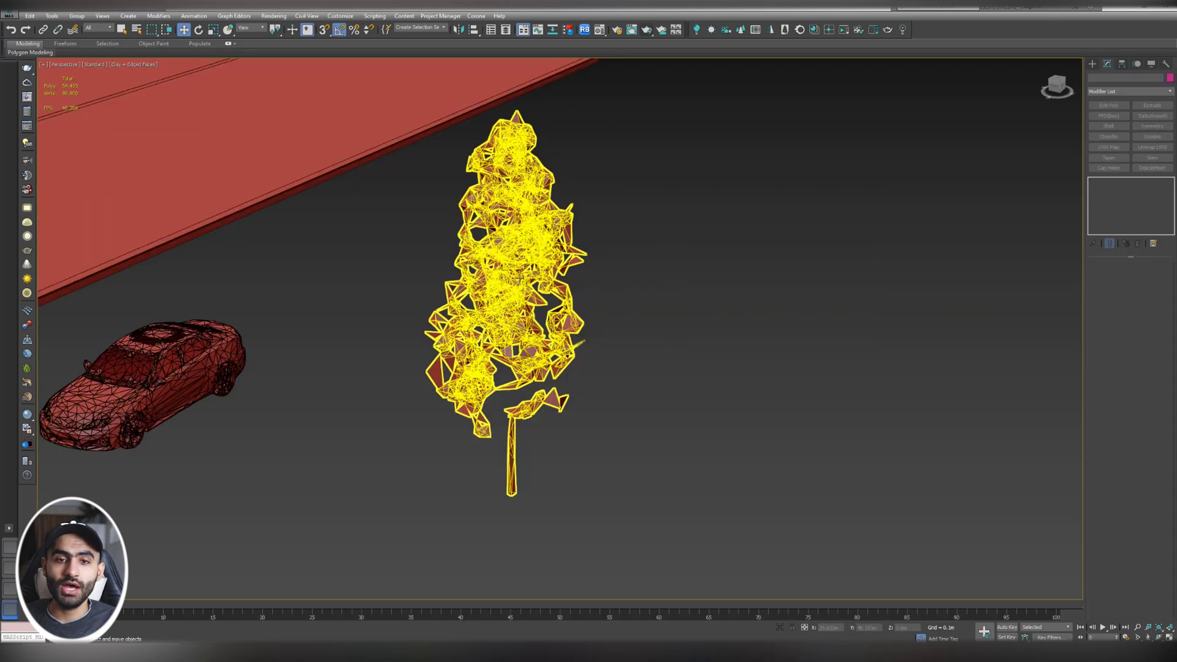
Step: Center the tree proxy's pivot to the object, reset the pivot's absolute world Z coordinate, and deselect the tree
click(1121, 64)
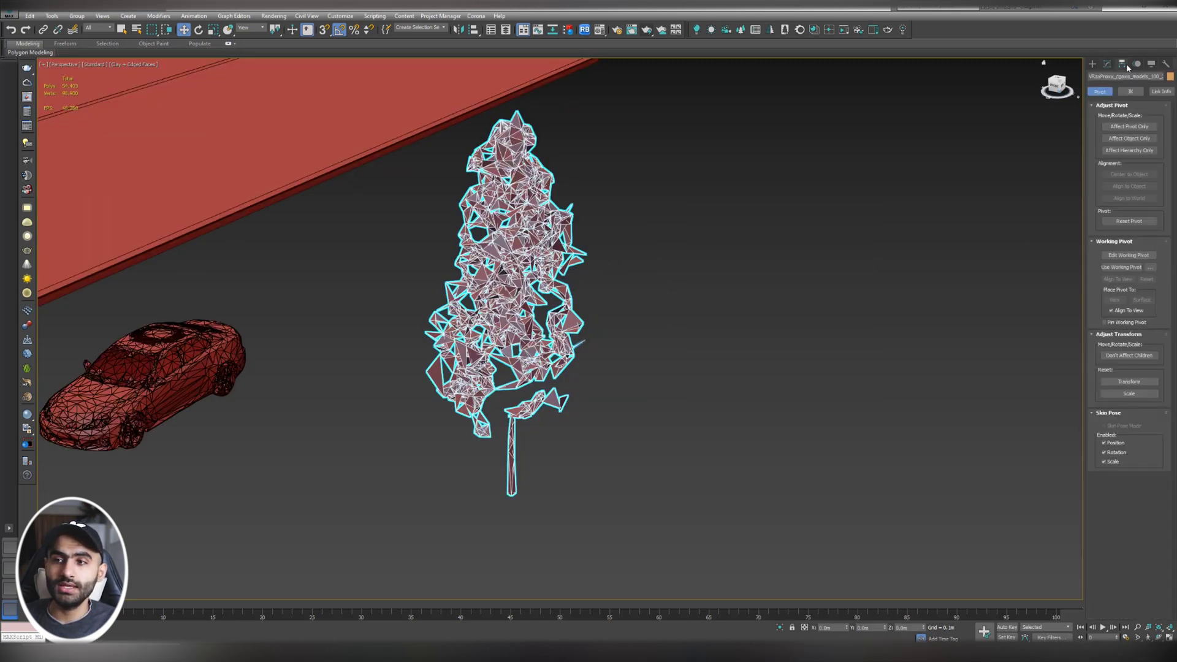
click(1125, 127)
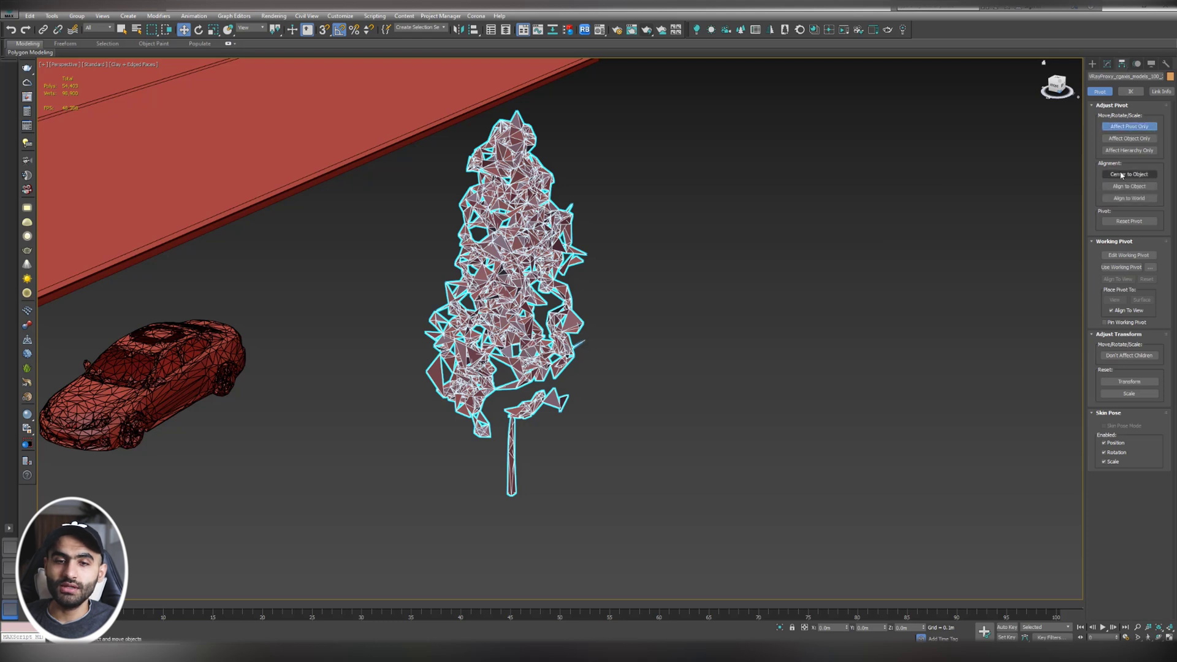
click(1121, 174)
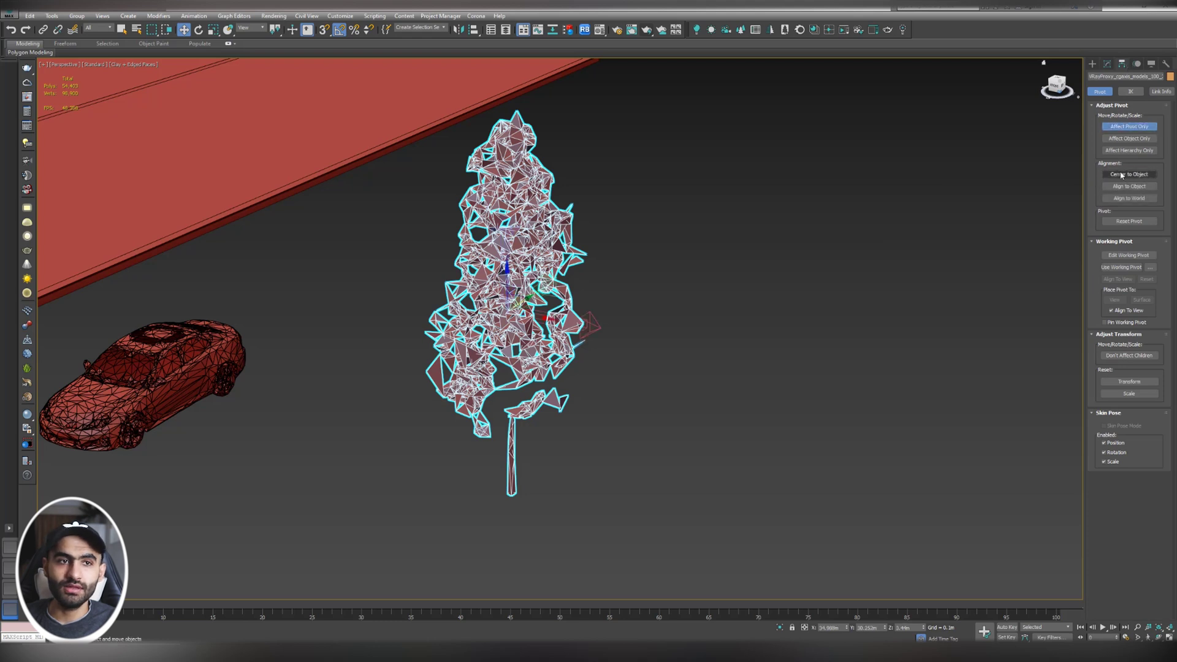
right_click(184, 31)
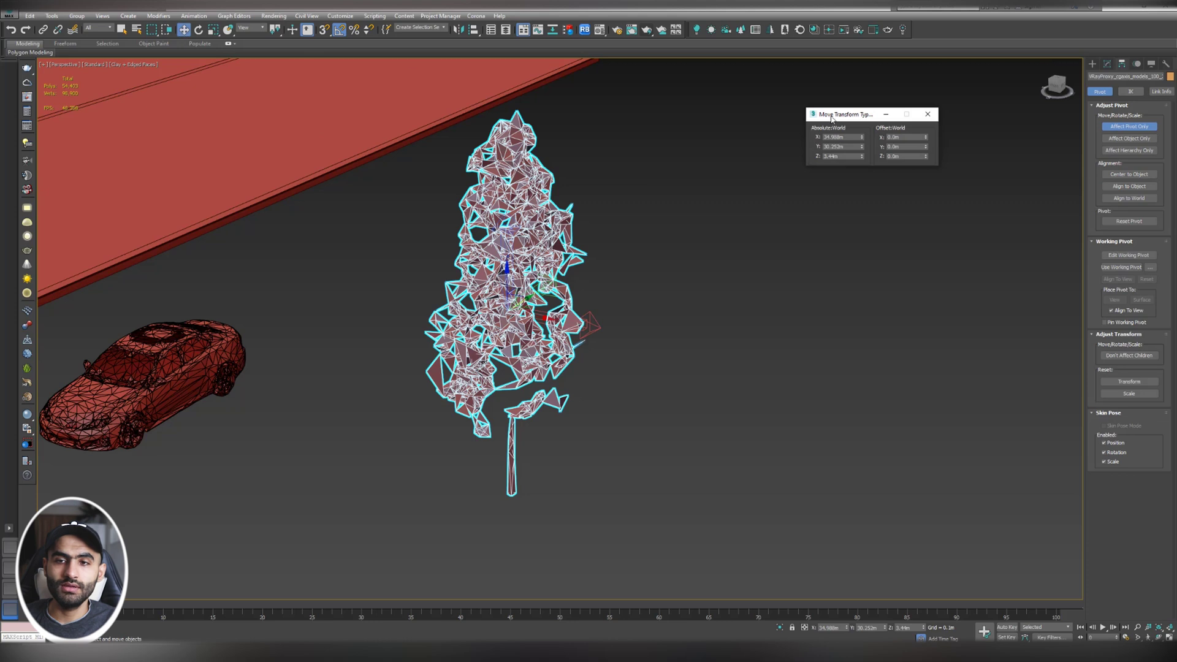
drag(833, 120, 805, 136)
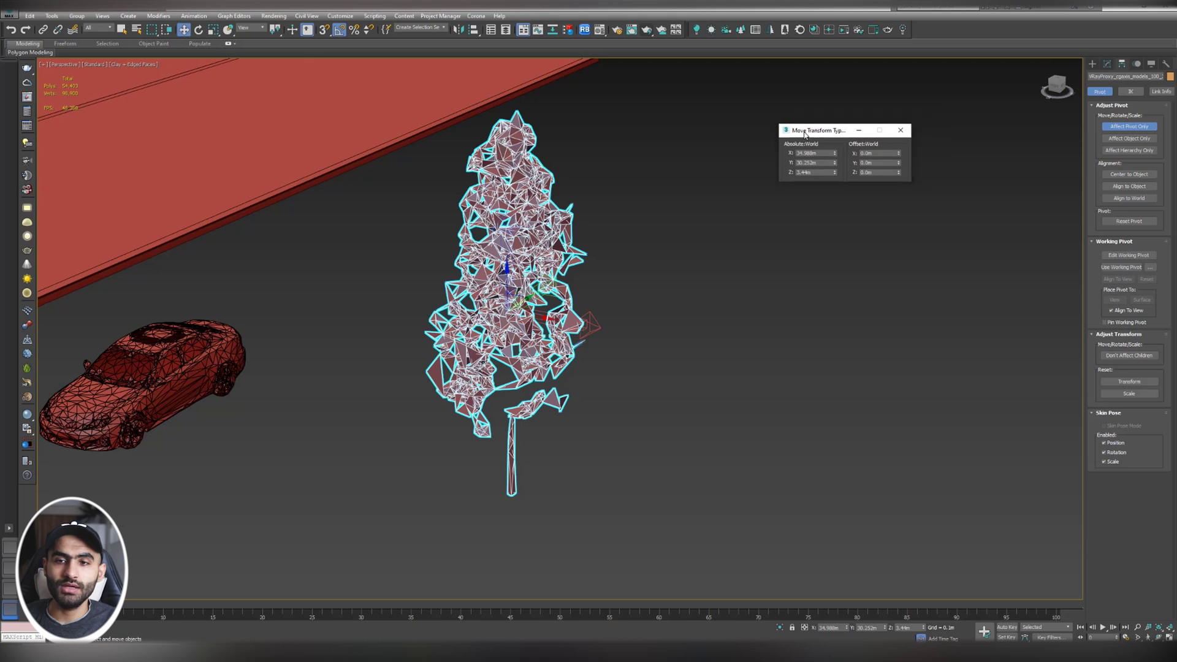
right_click(835, 172)
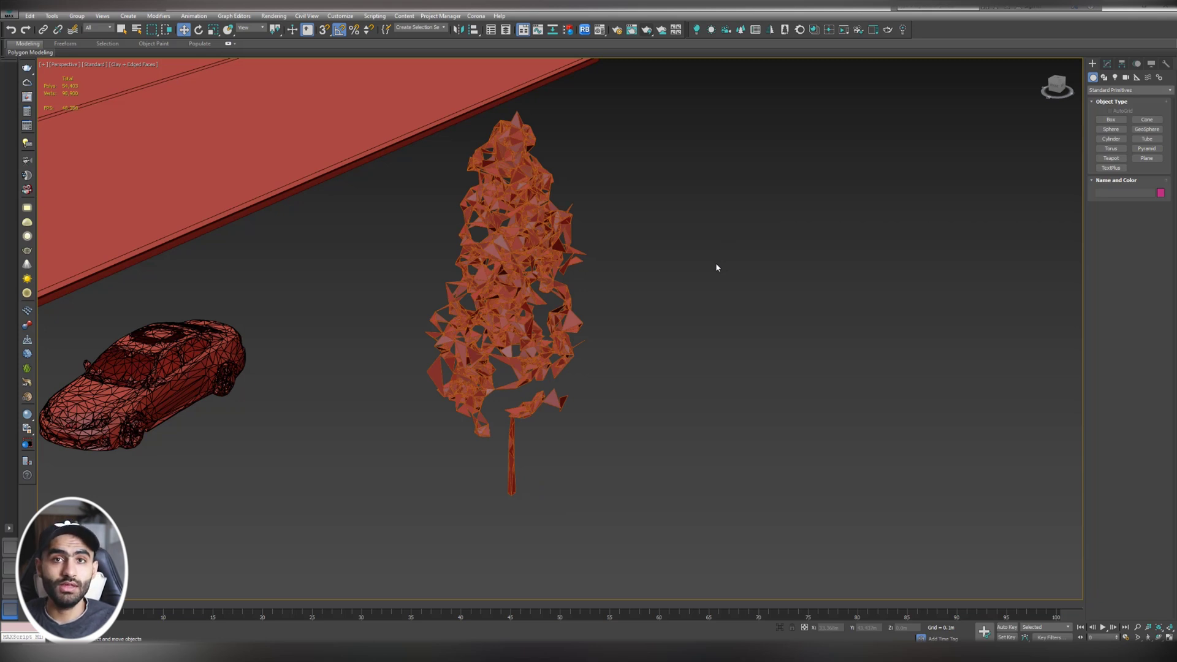
alt+middle_drag(715, 268, 585, 436)
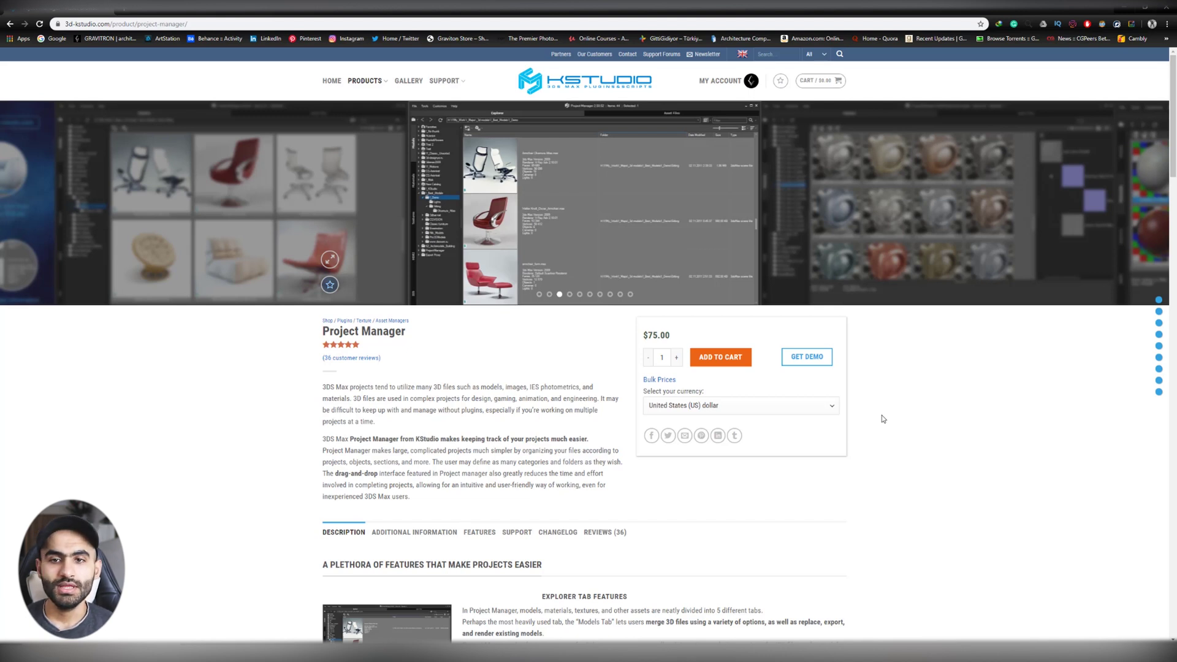
Step: Browse the preview images on the Project Manager product page at 3d-kstudio.com in the web browser
click(1137, 203)
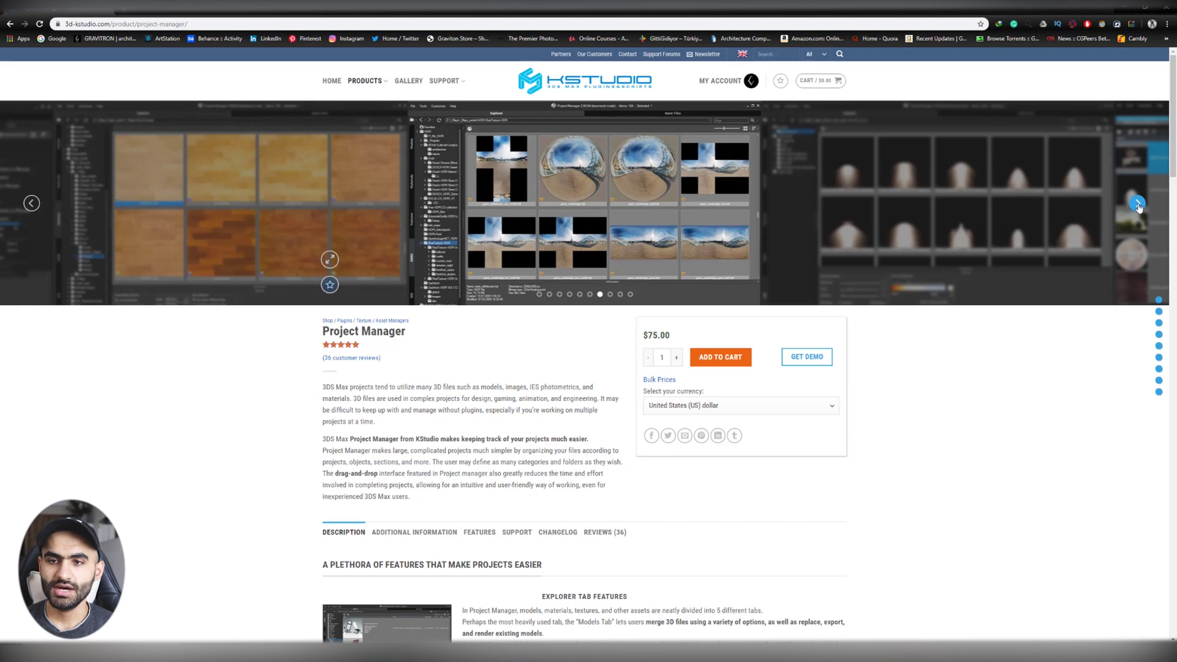
click(1137, 203)
click(1136, 203)
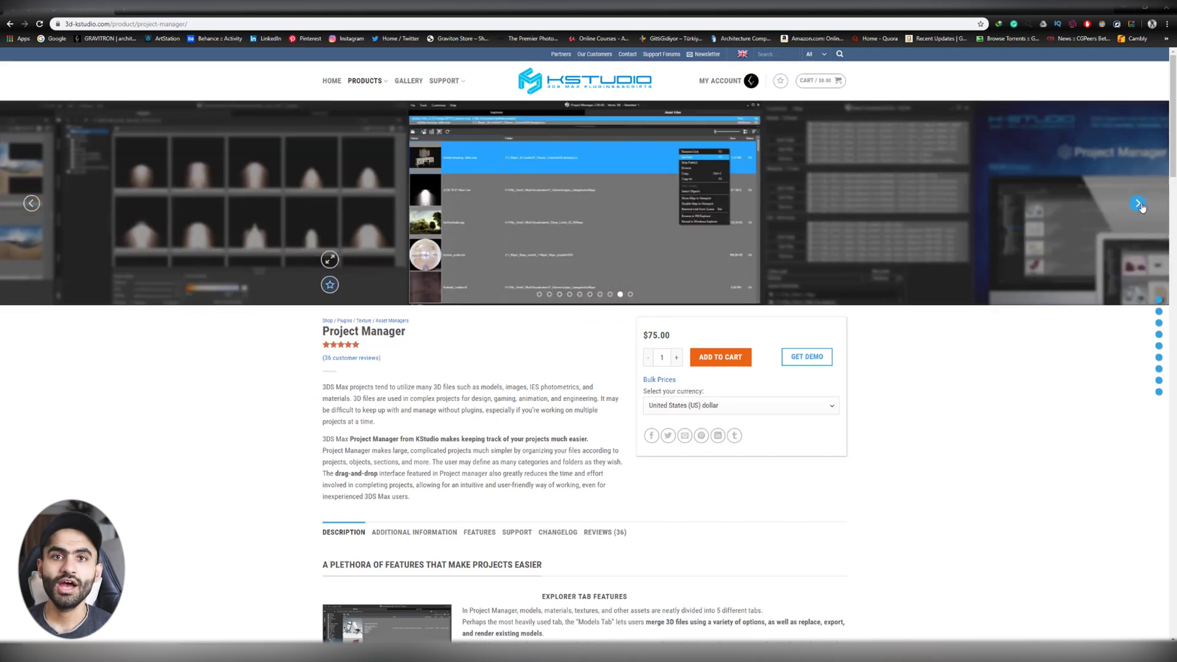
click(1137, 203)
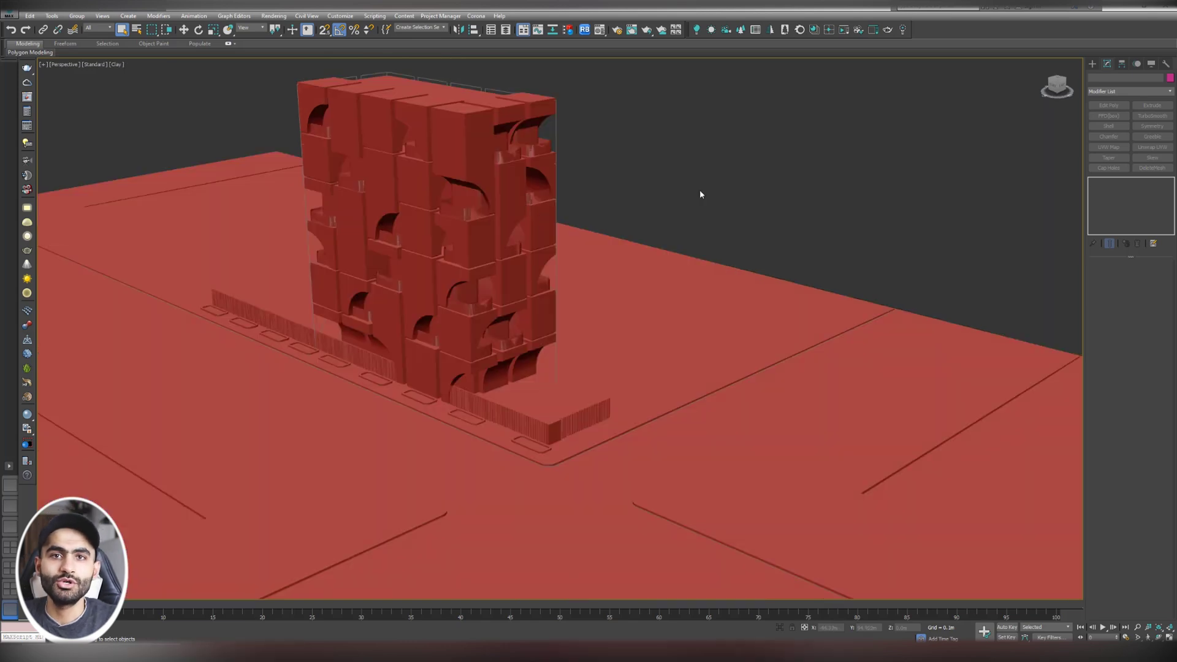
Step: Open Project Manager and load the exterior project's 3D modeals folder by copying its path from the file explorer
click(568, 31)
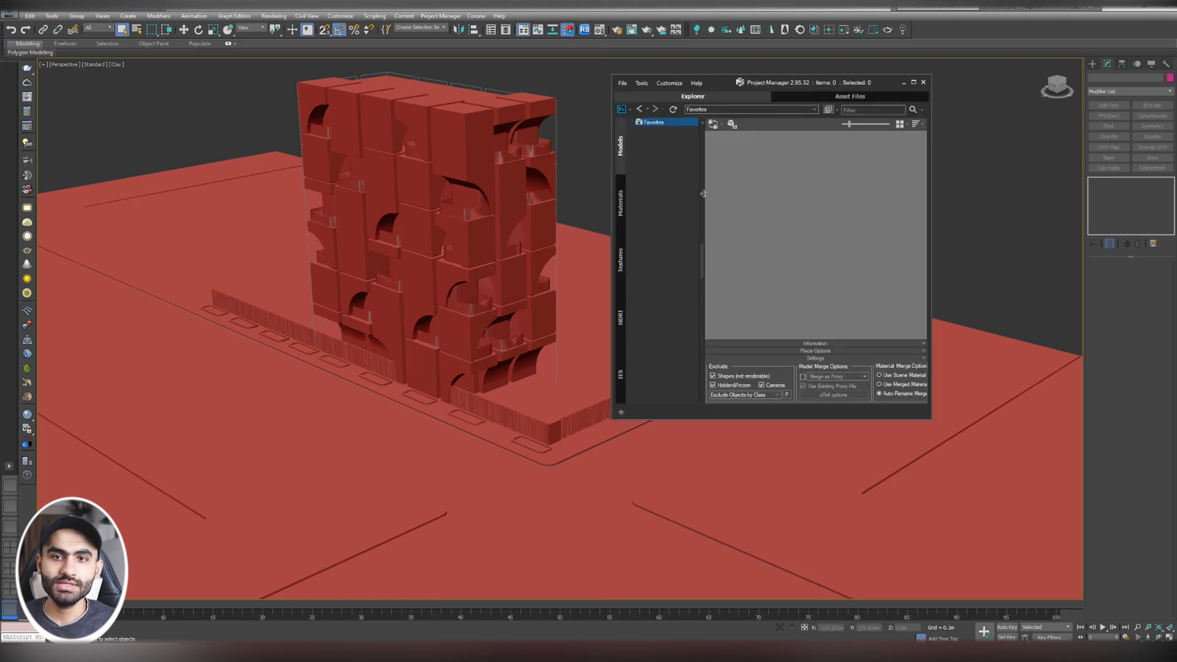
drag(764, 83, 754, 82)
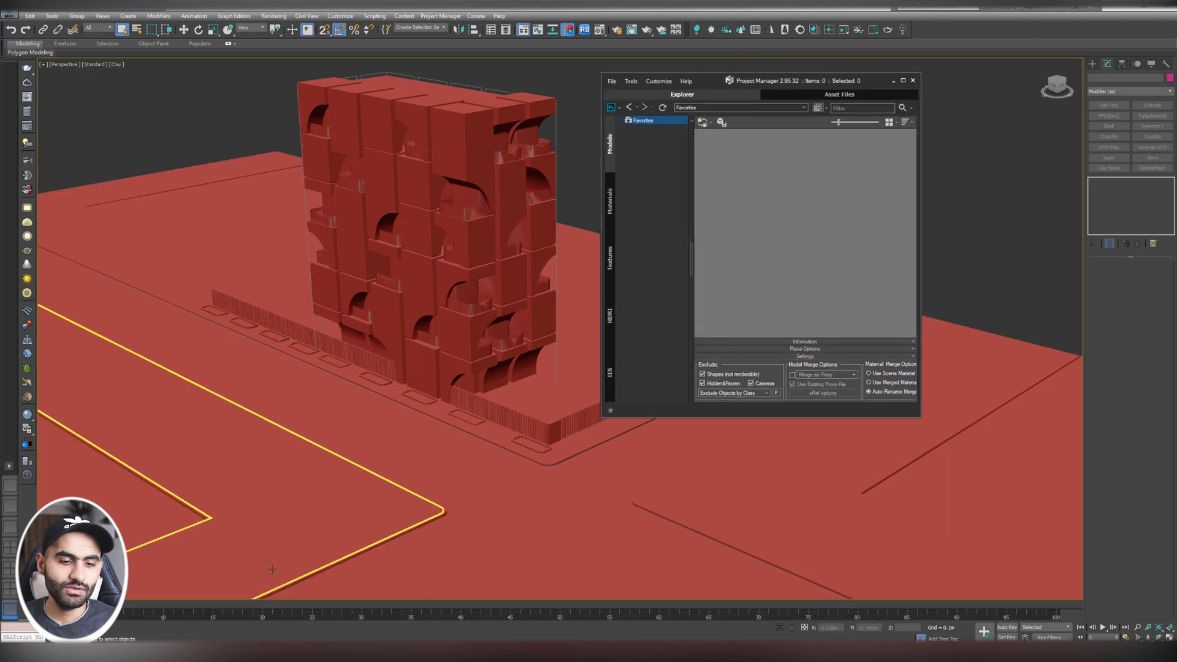
key(alt+Tab)
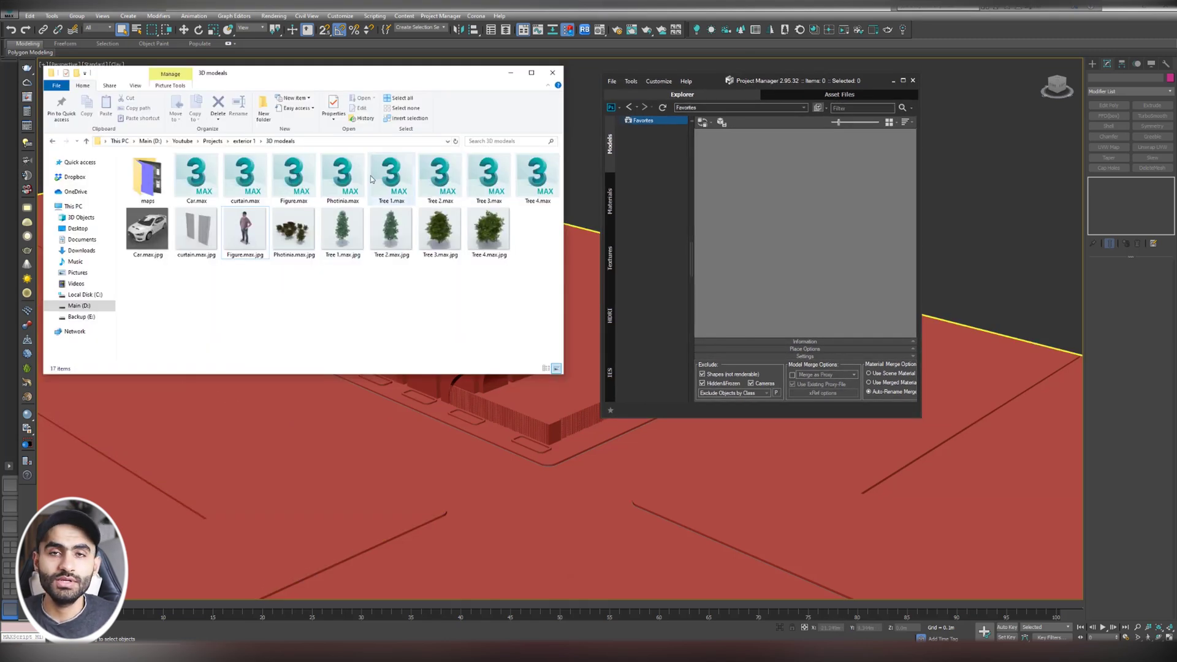
click(315, 142)
key(ctrl+c)
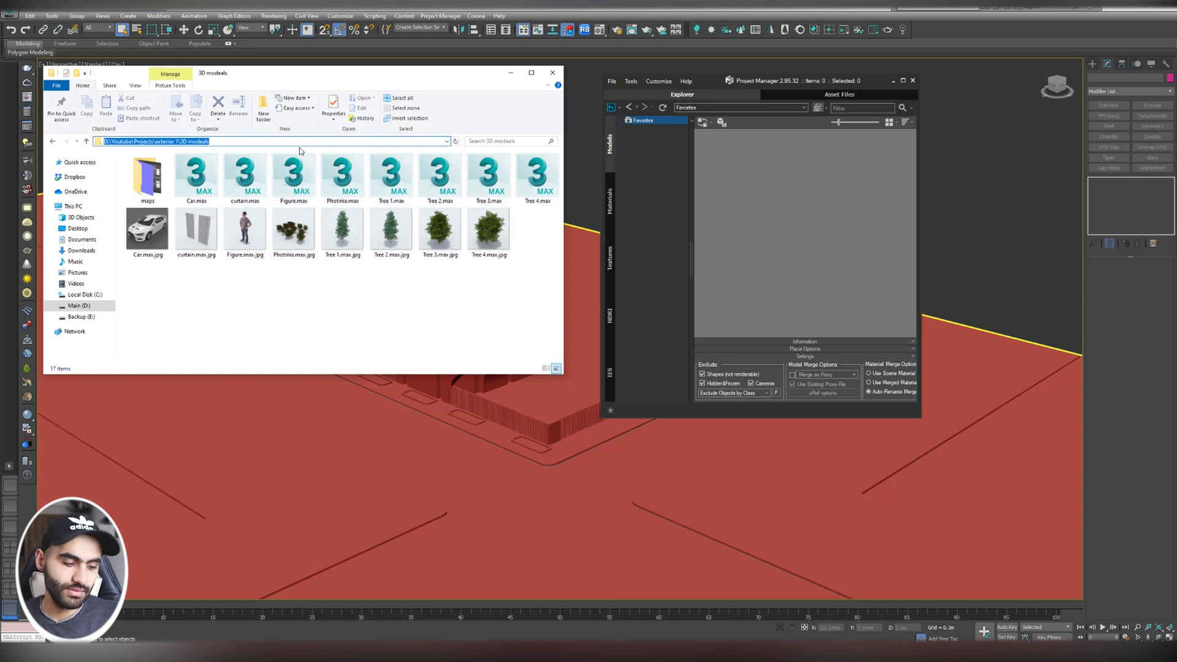
key(alt+Tab)
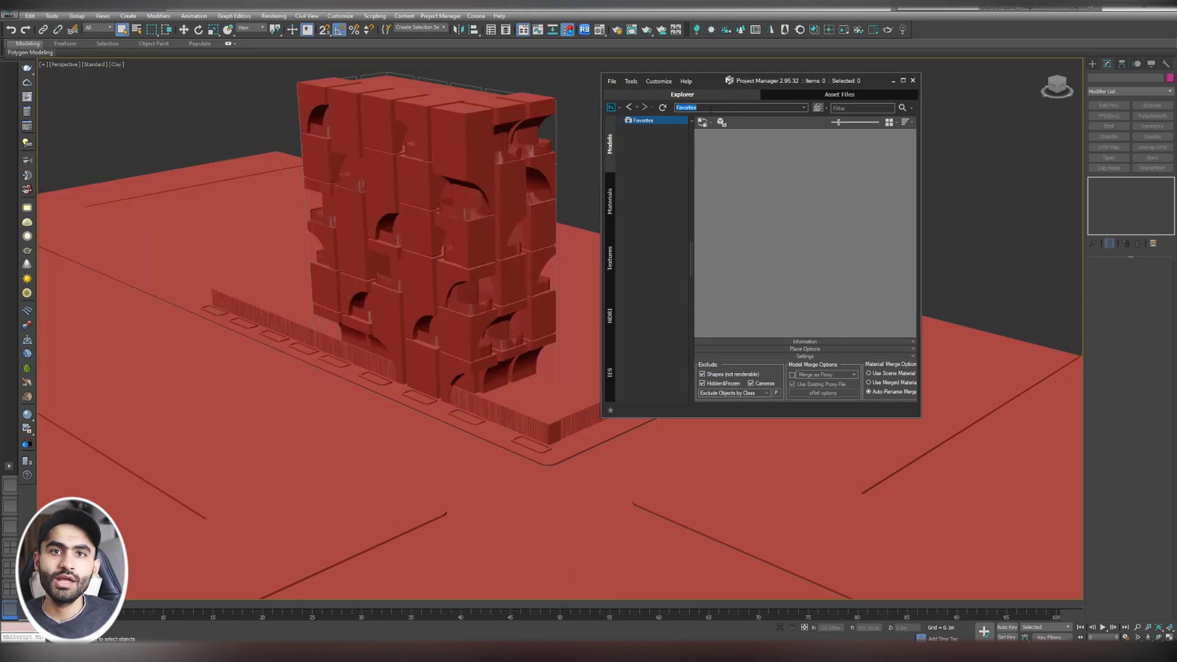
key(ctrl+v)
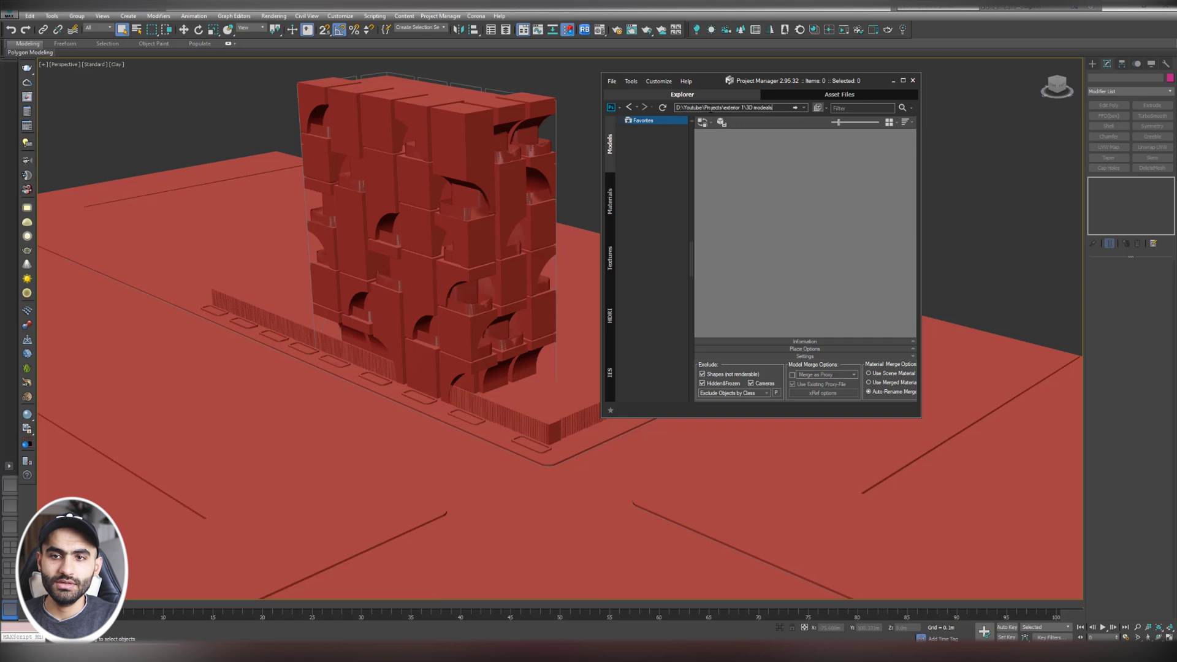
key(Return)
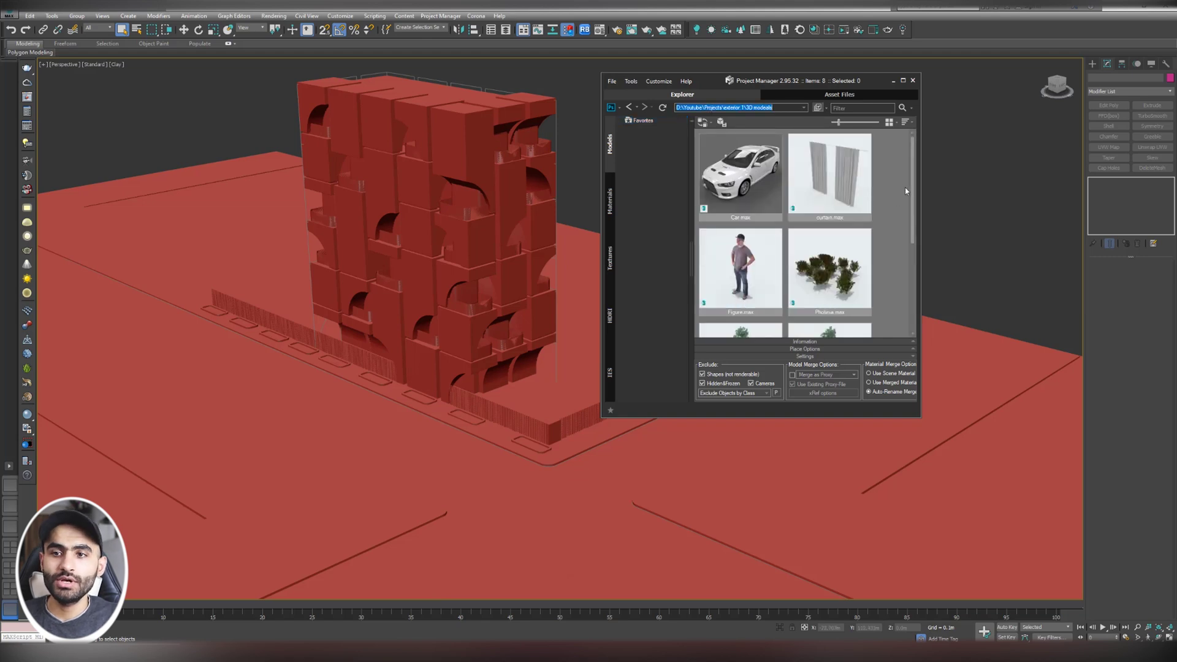
Step: Look through the model thumbnails in the 3D modeals folder, from the car down to the trees
scroll(913, 170, down, 3)
scroll(913, 172, up, 3)
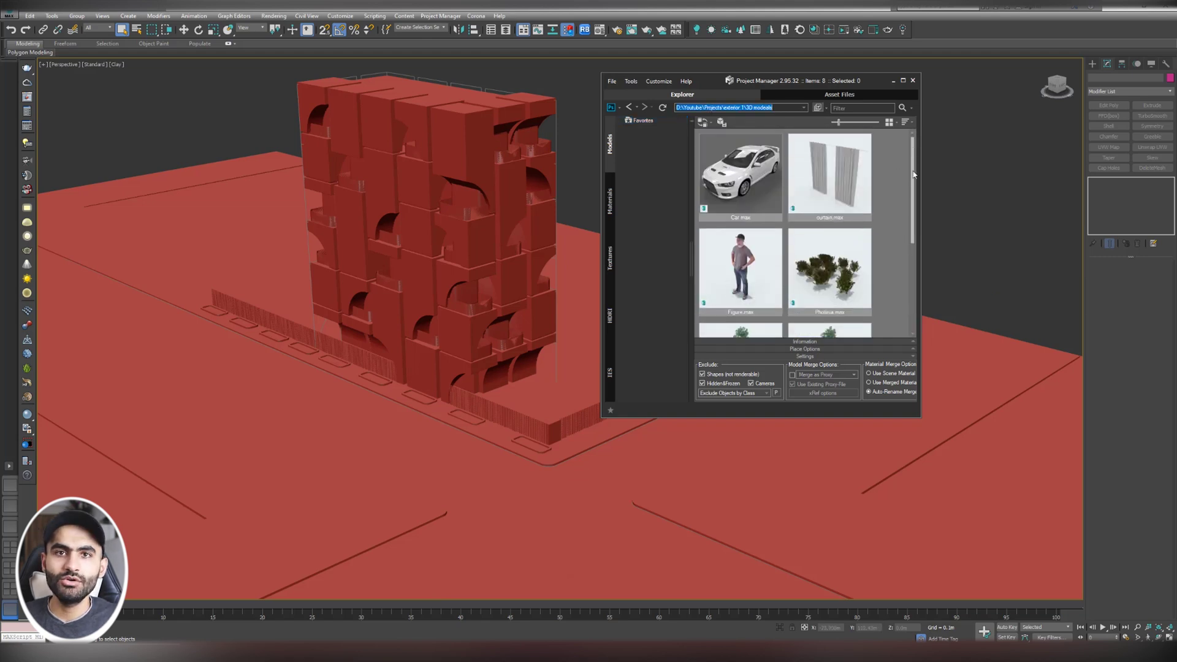
scroll(912, 174, down, 5)
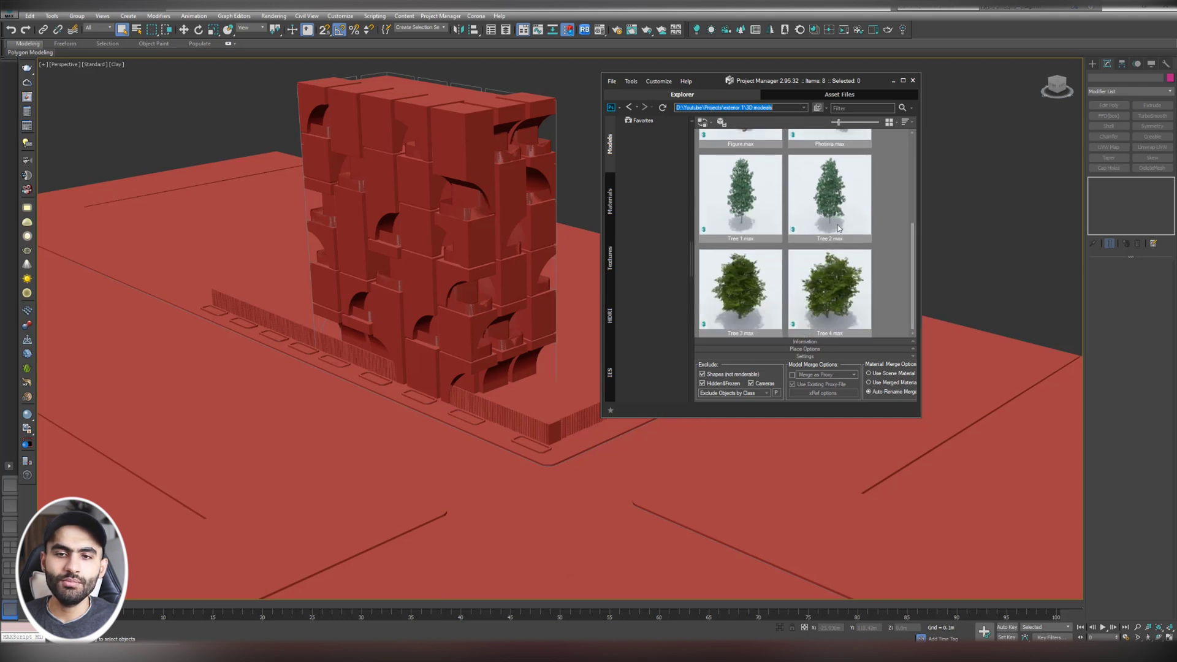
click(771, 228)
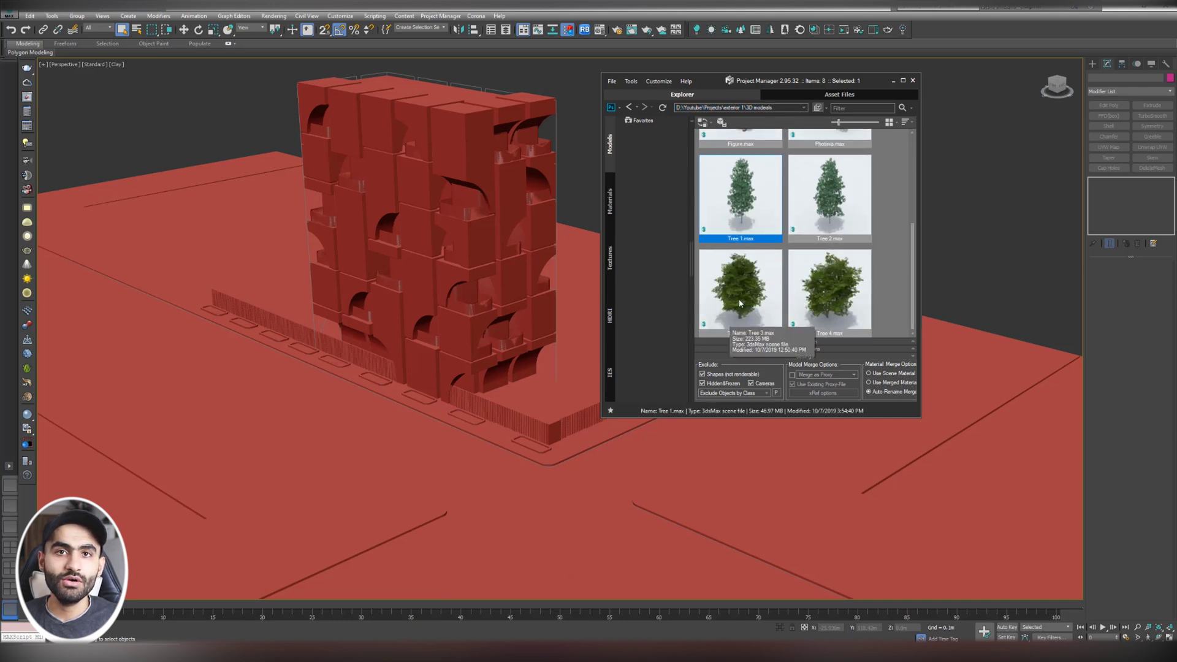
click(890, 252)
scroll(889, 252, up, 3)
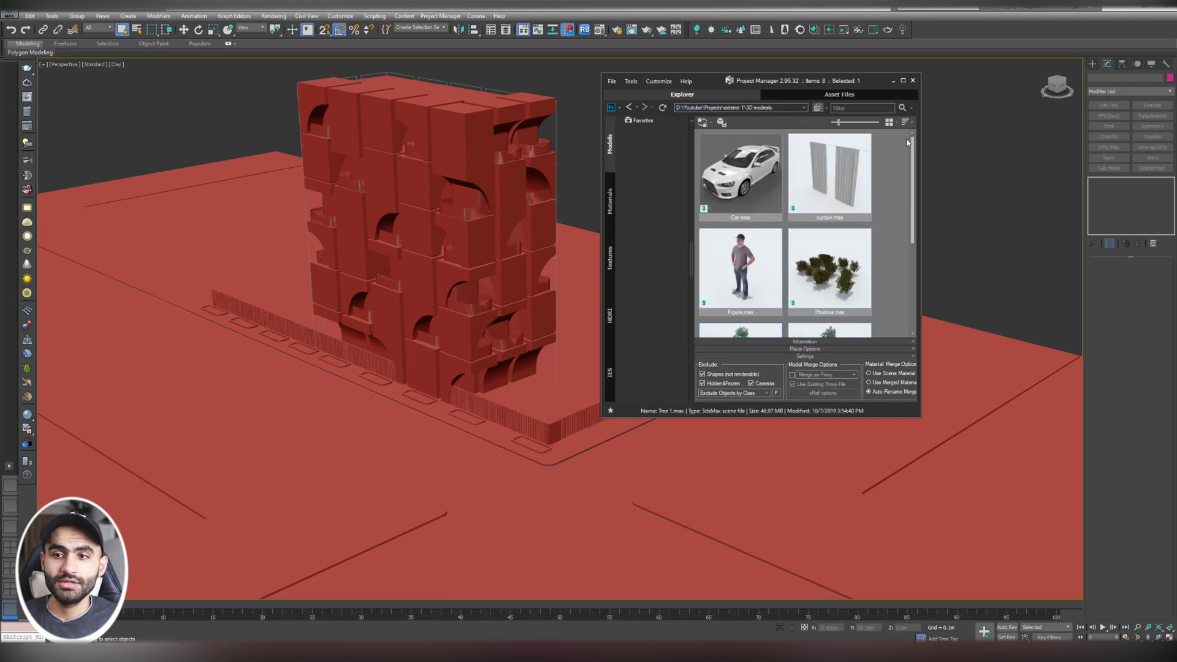
Step: Render a new preview thumbnail for the Tree 4.max model
scroll(890, 252, down, 3)
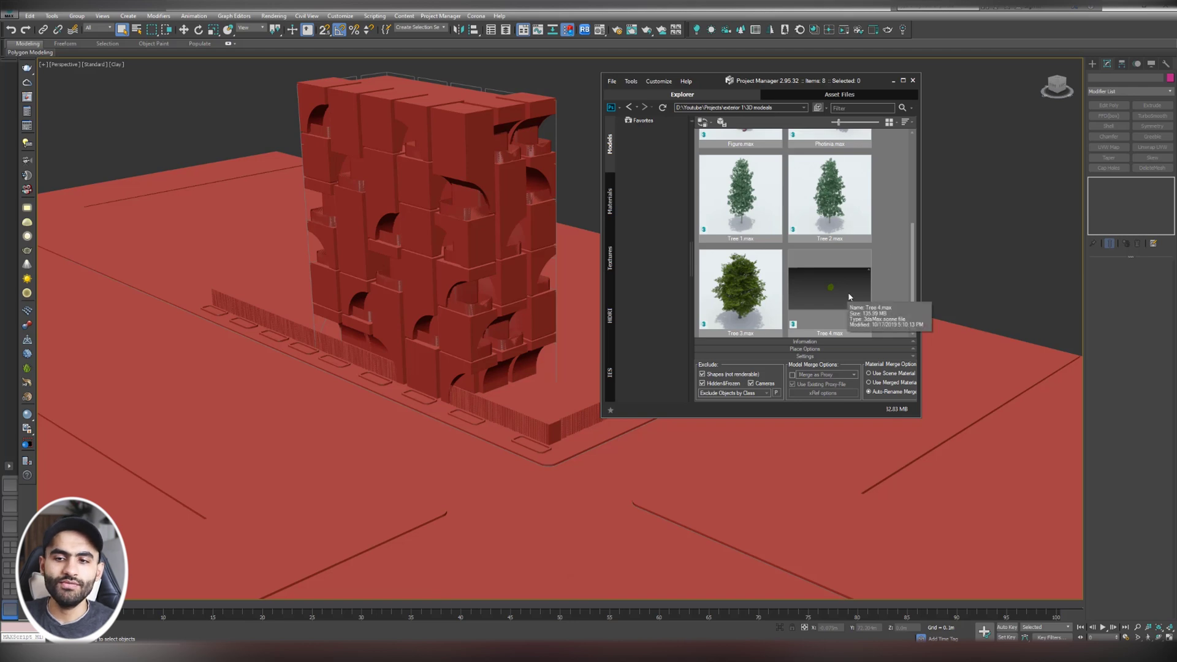
click(804, 290)
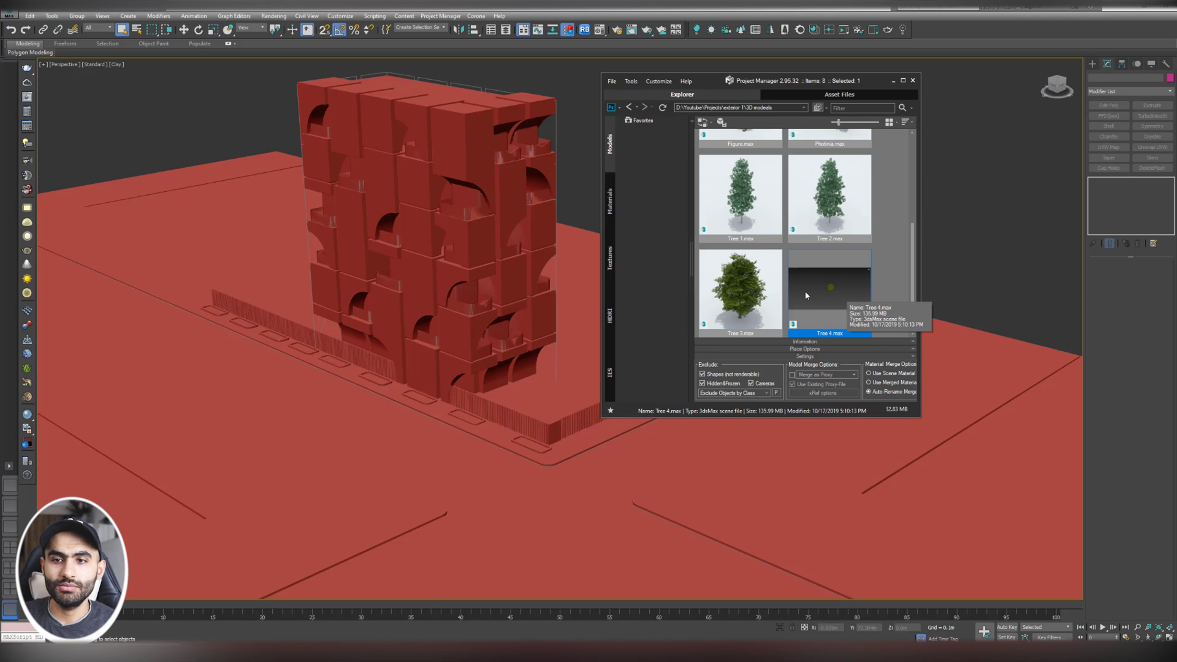
ctrl+click(824, 295)
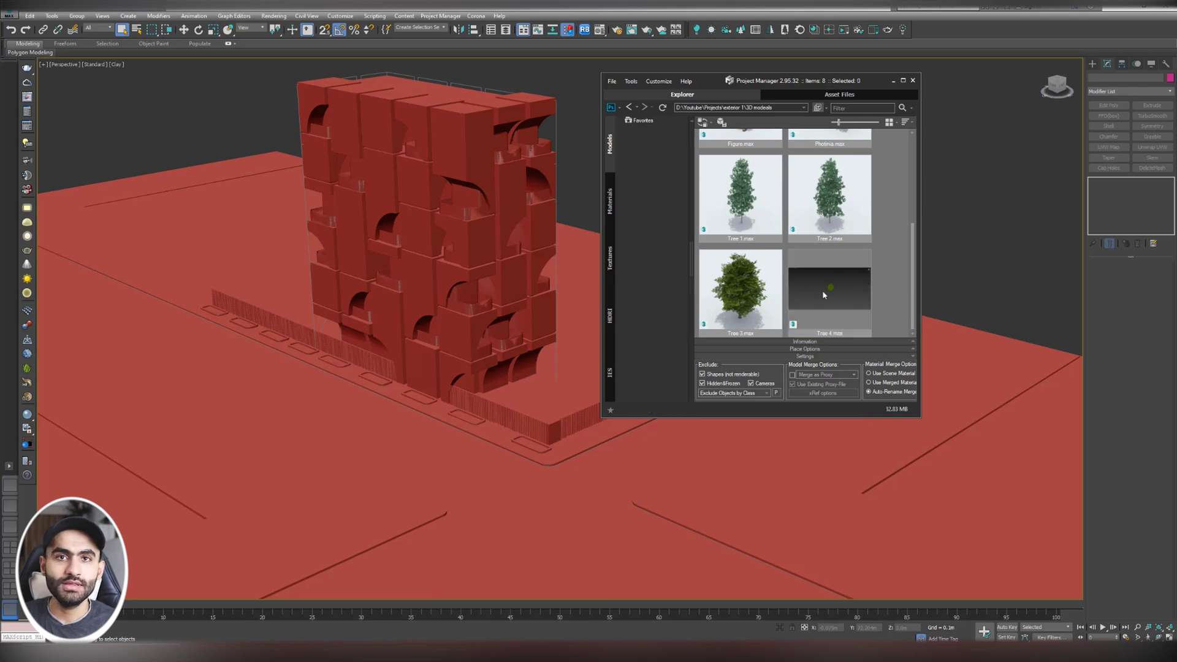
click(821, 285)
right_click(821, 282)
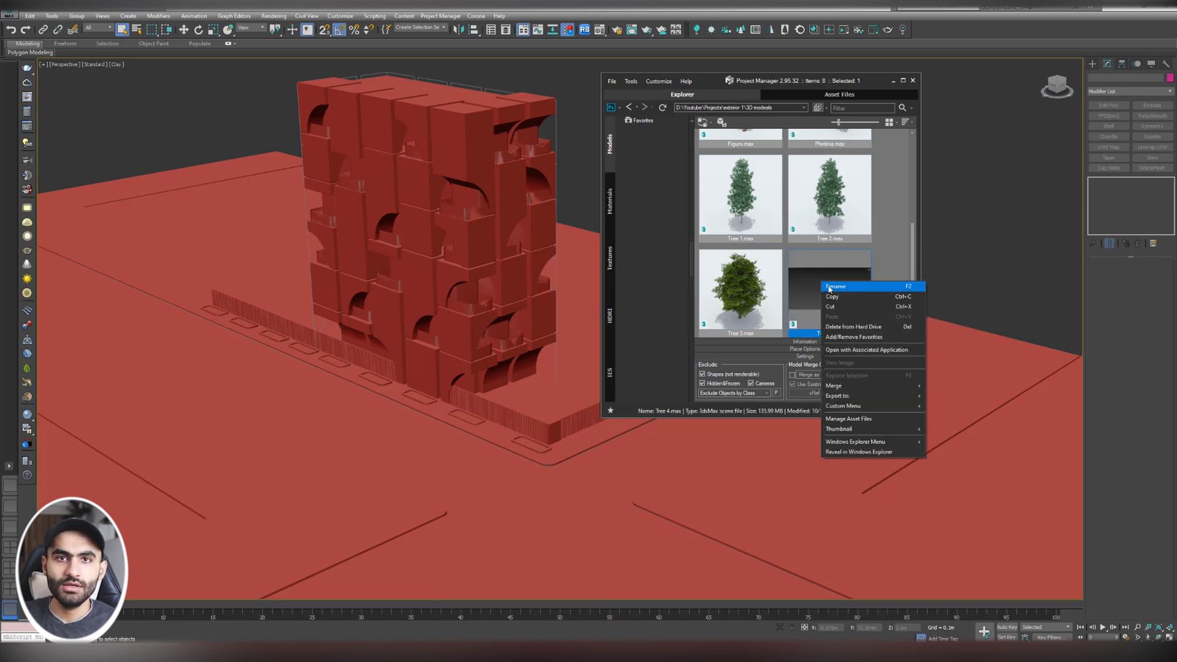
mouse_move(881, 430)
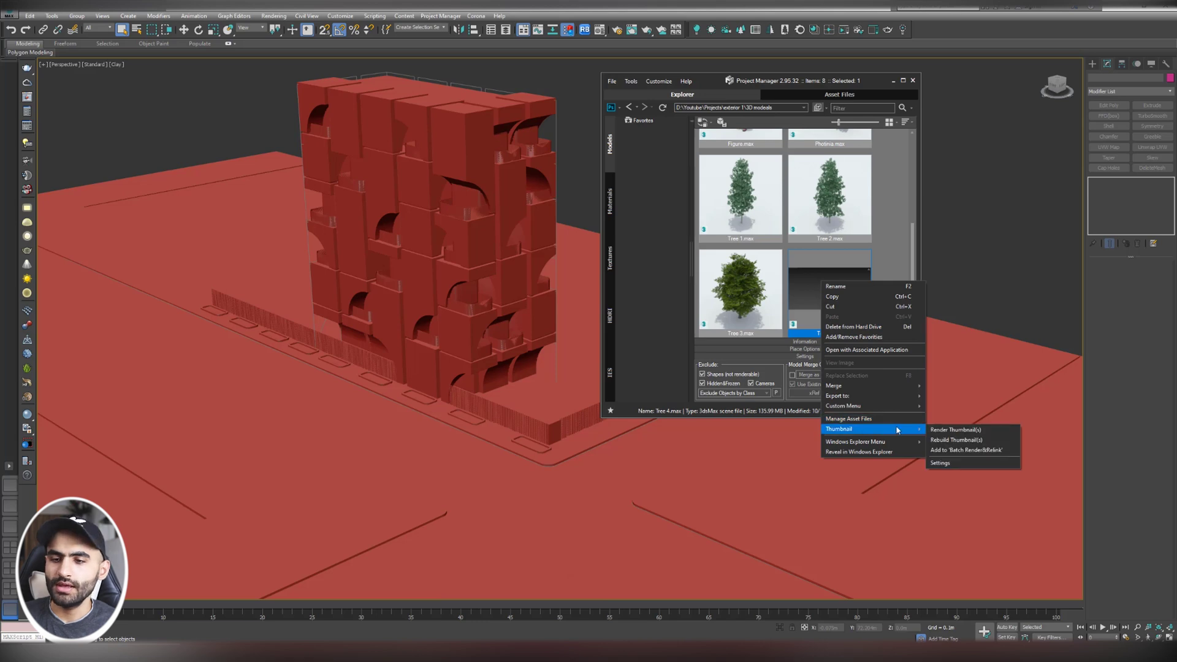
click(949, 430)
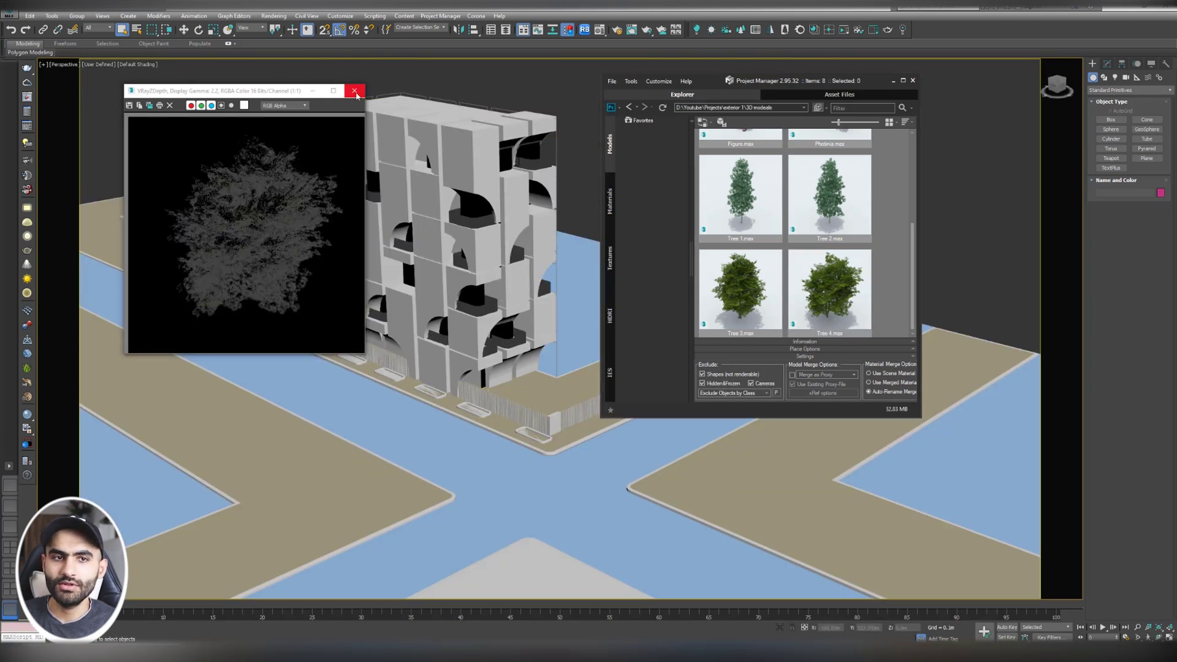
click(851, 306)
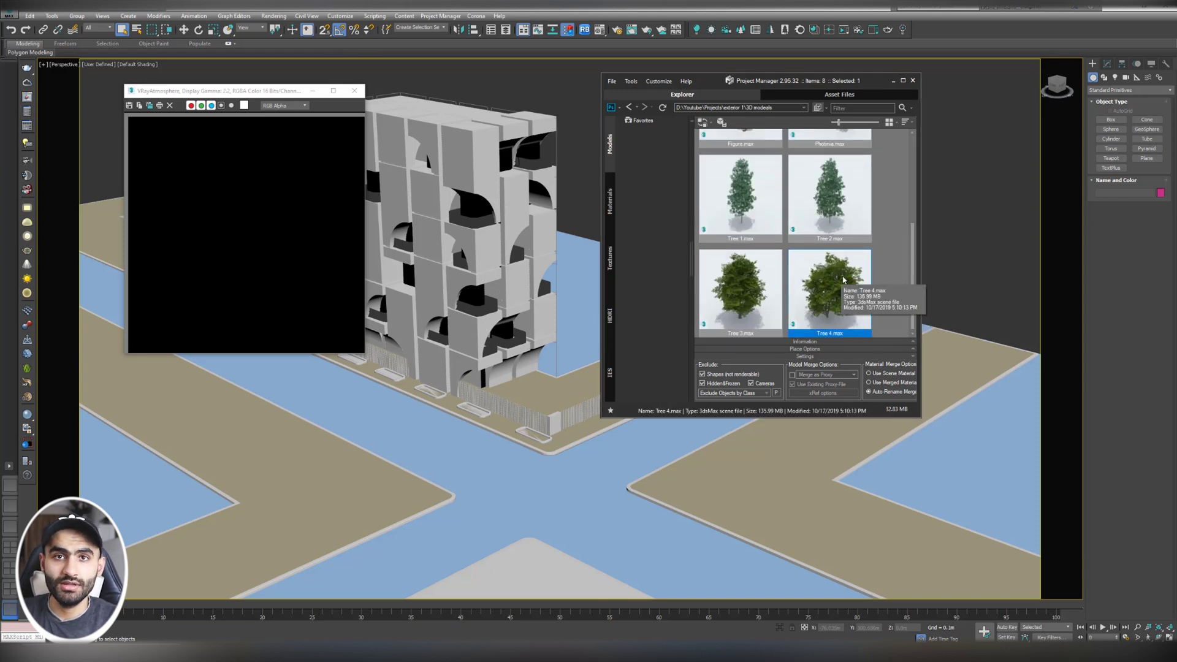
Step: Add the Car.max and Tree 4.max models to the Favorites
scroll(844, 270, up, 3)
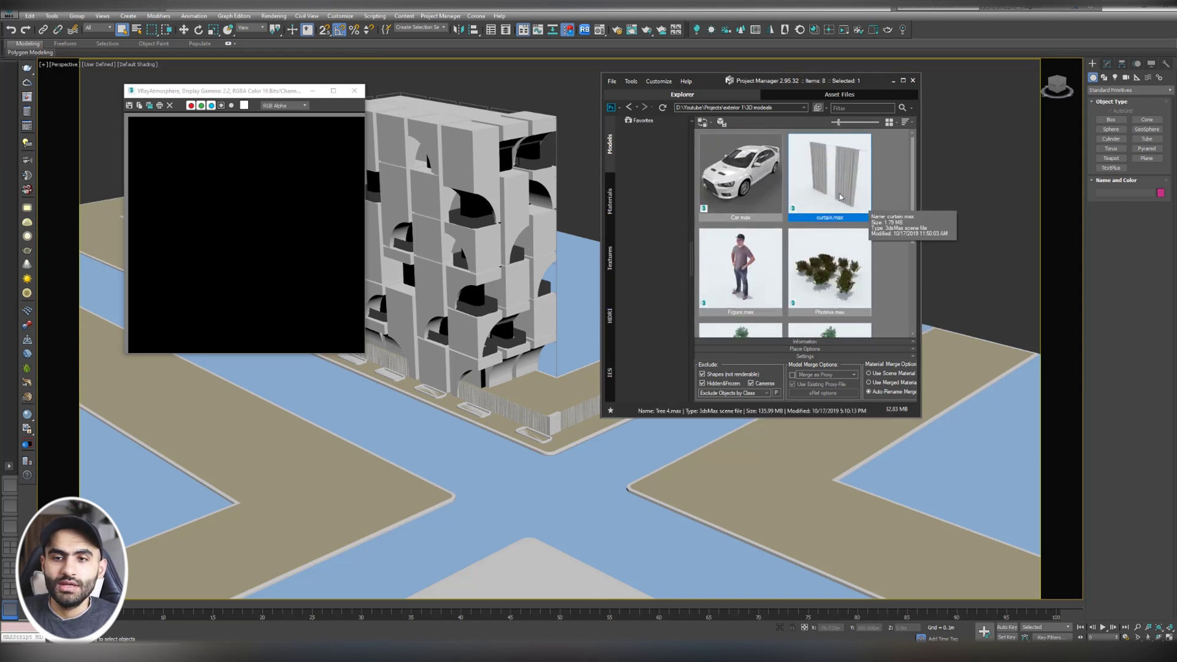
click(753, 185)
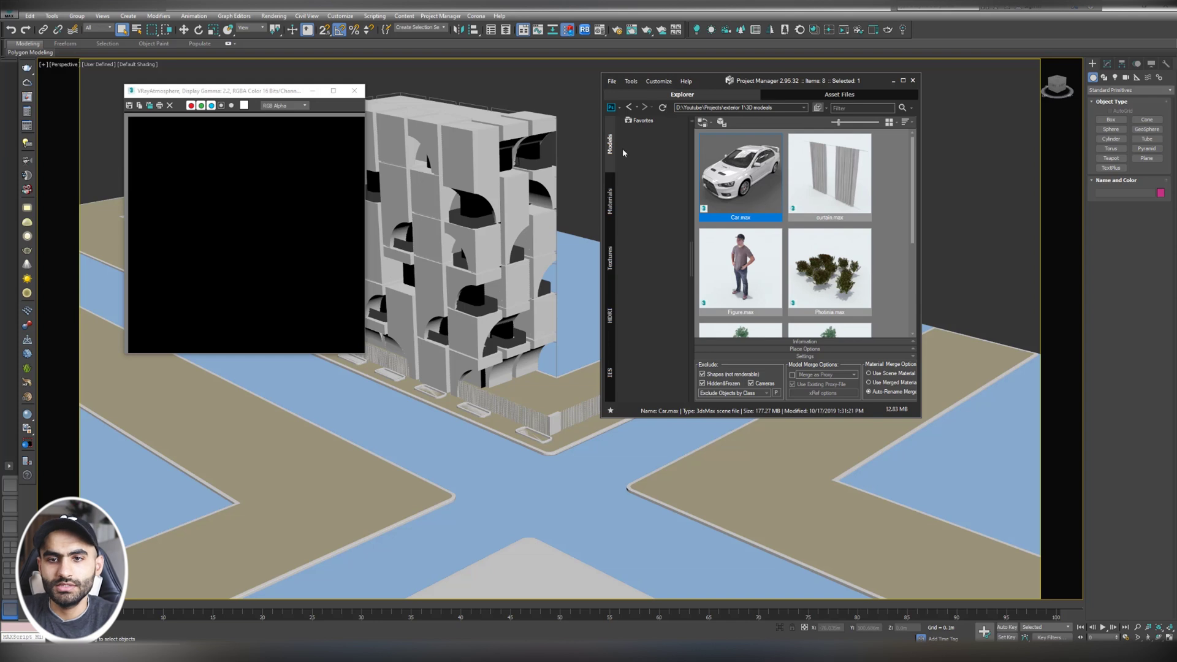
right_click(740, 157)
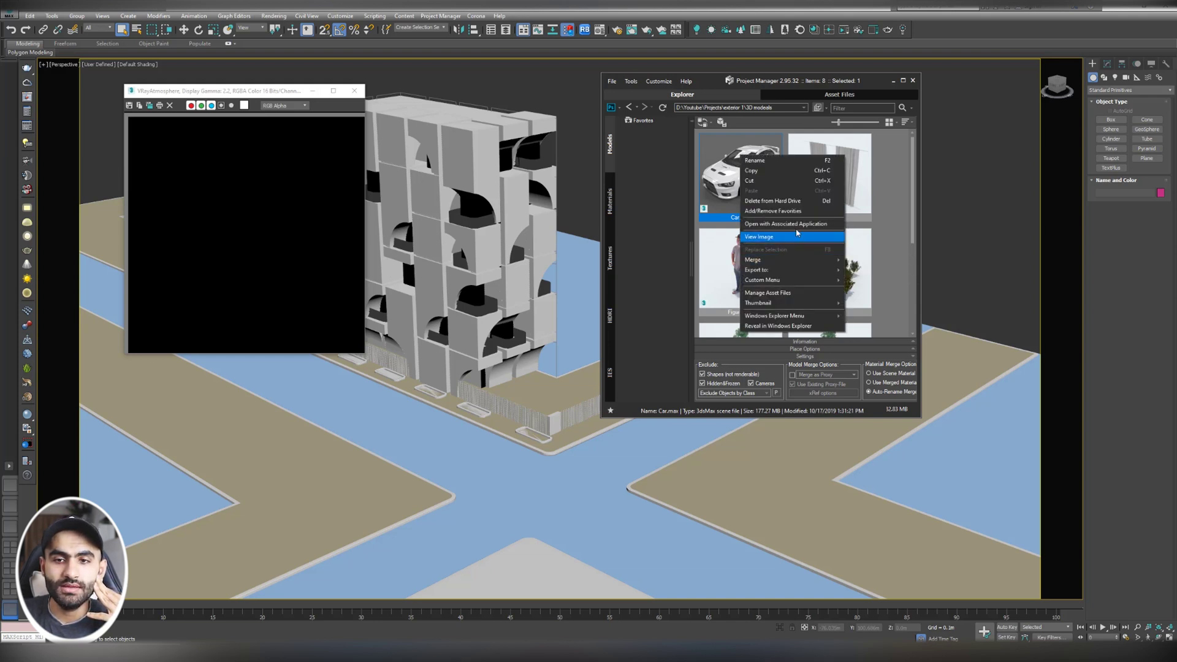
click(767, 211)
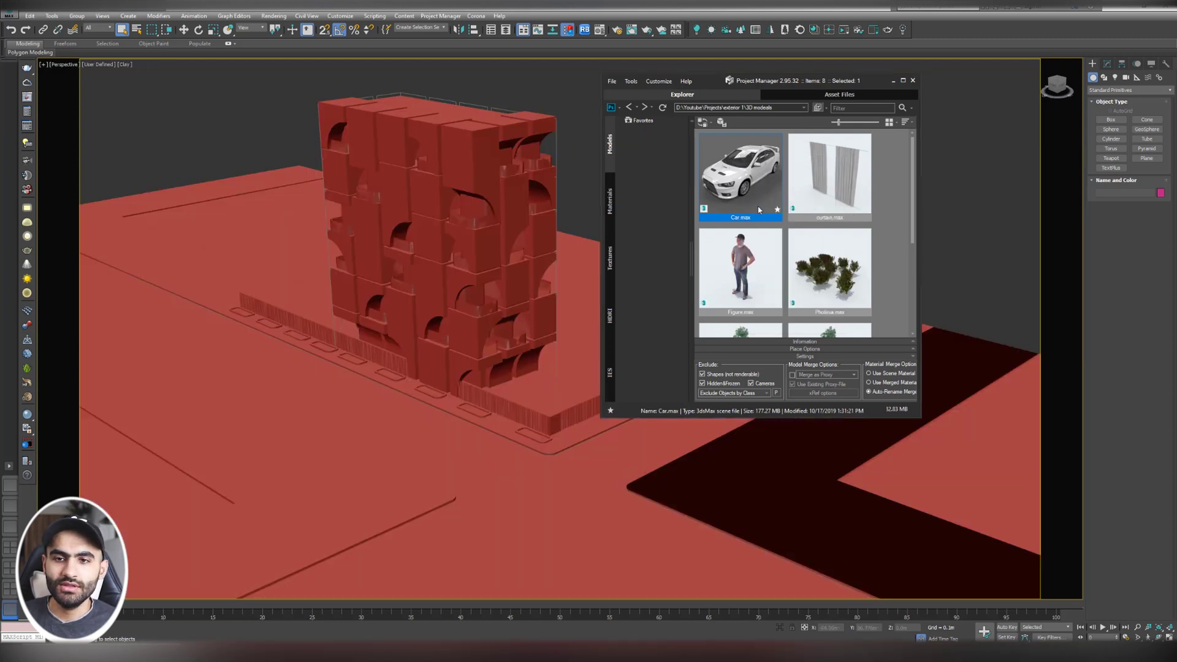
scroll(777, 211, down, 3)
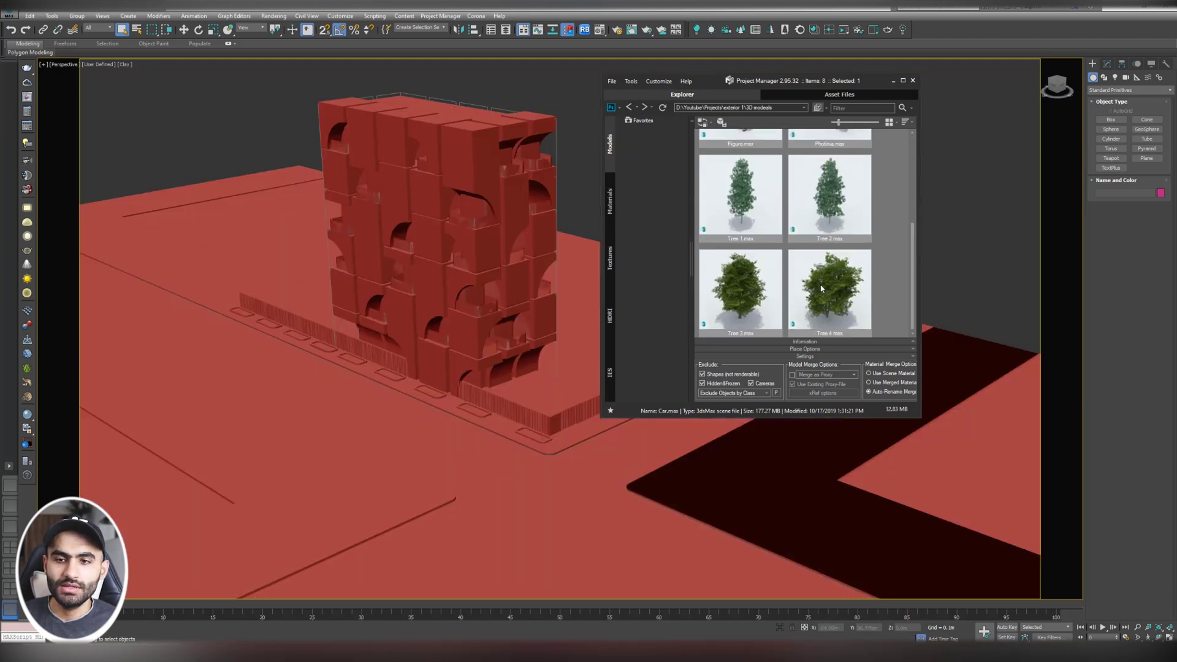
click(822, 289)
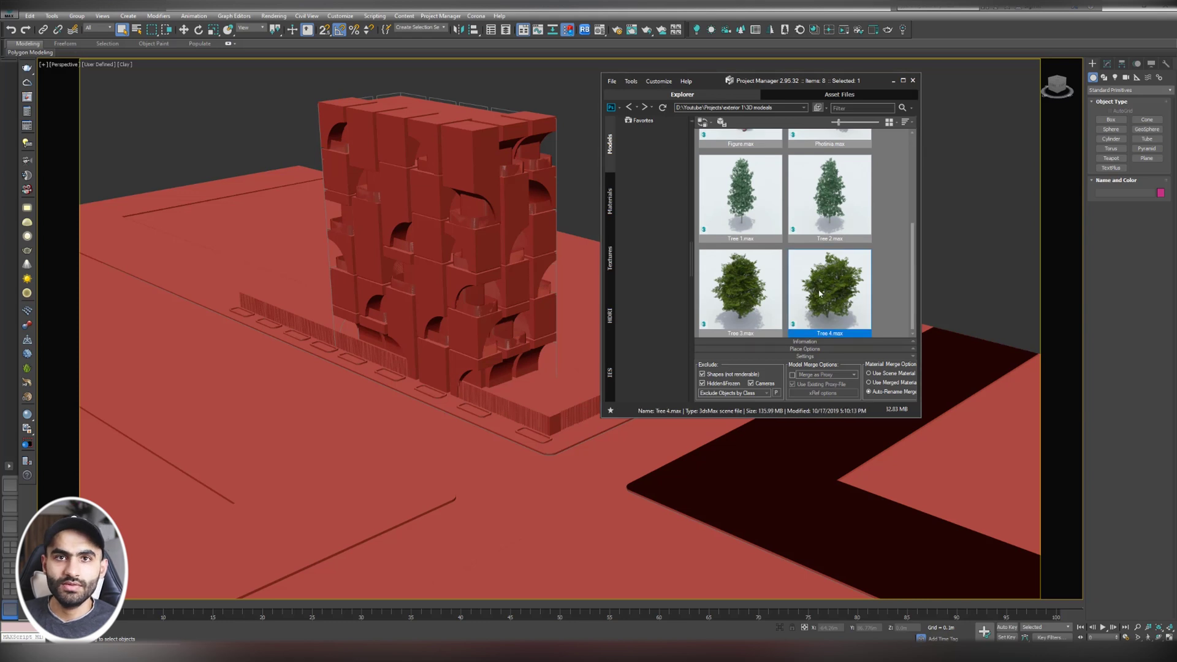
right_click(826, 293)
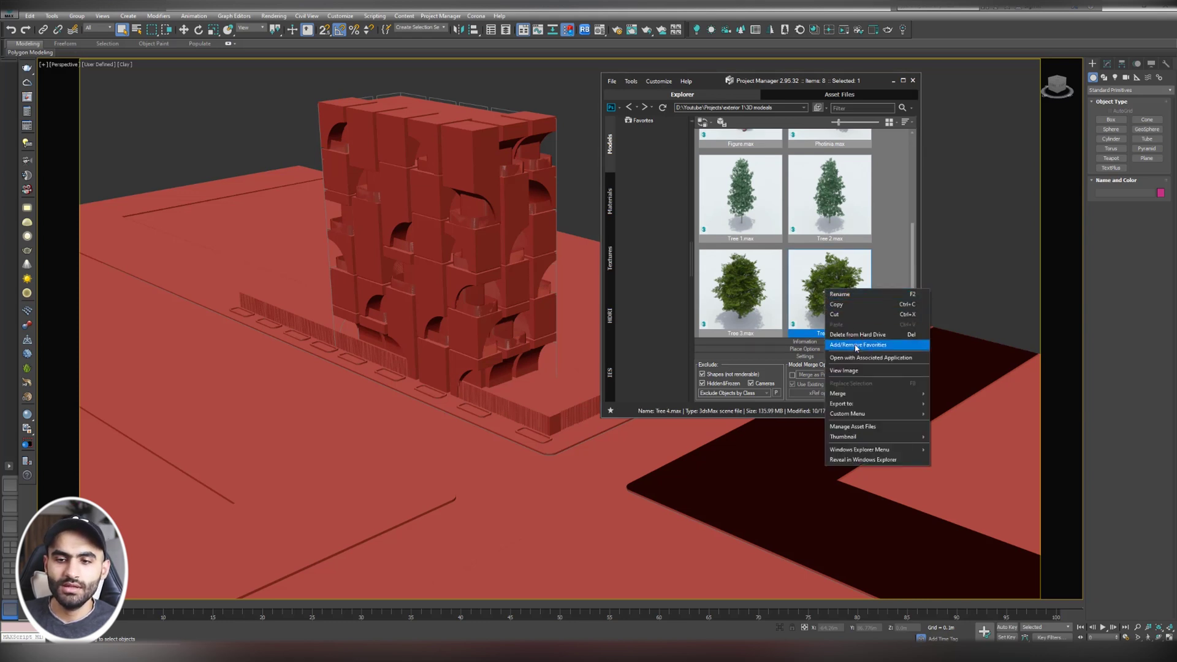
click(854, 345)
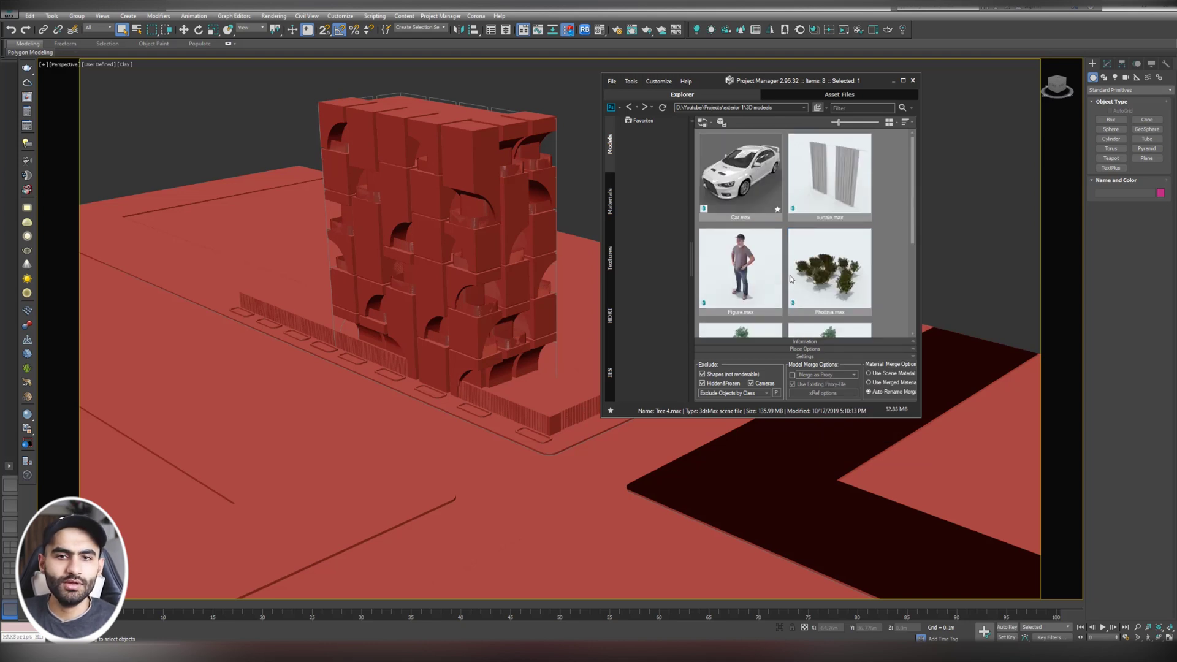
Step: View the models stored in Favorites, including the car's file details, and return to the 3D modeals folder
click(641, 121)
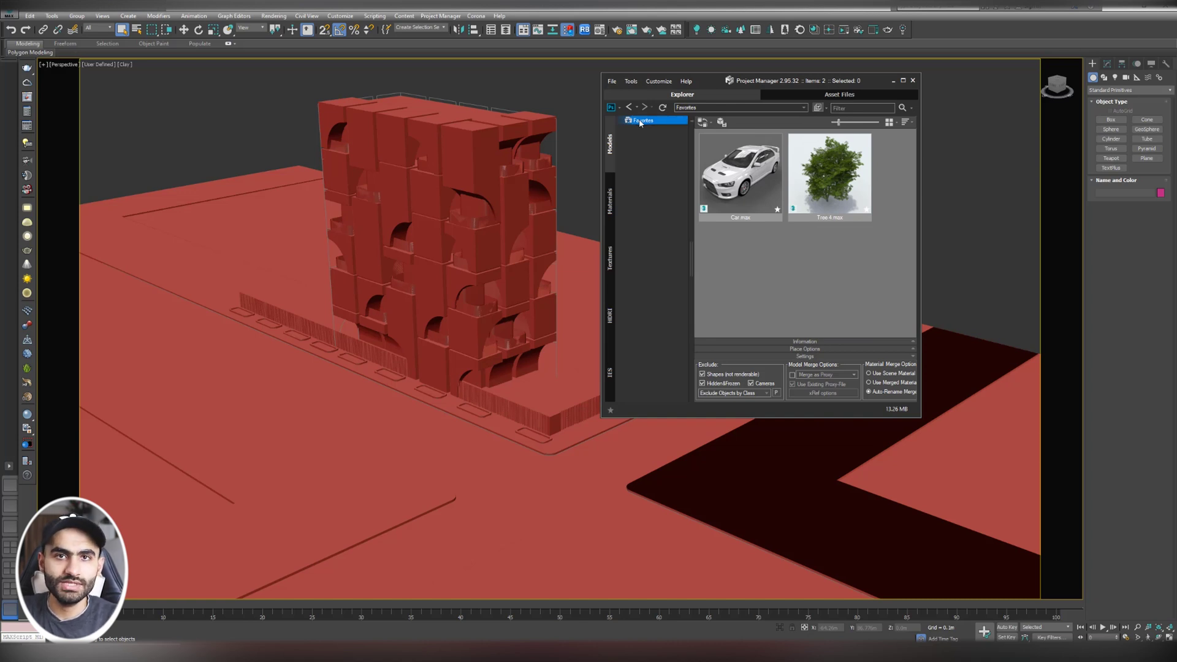
mouse_move(712, 184)
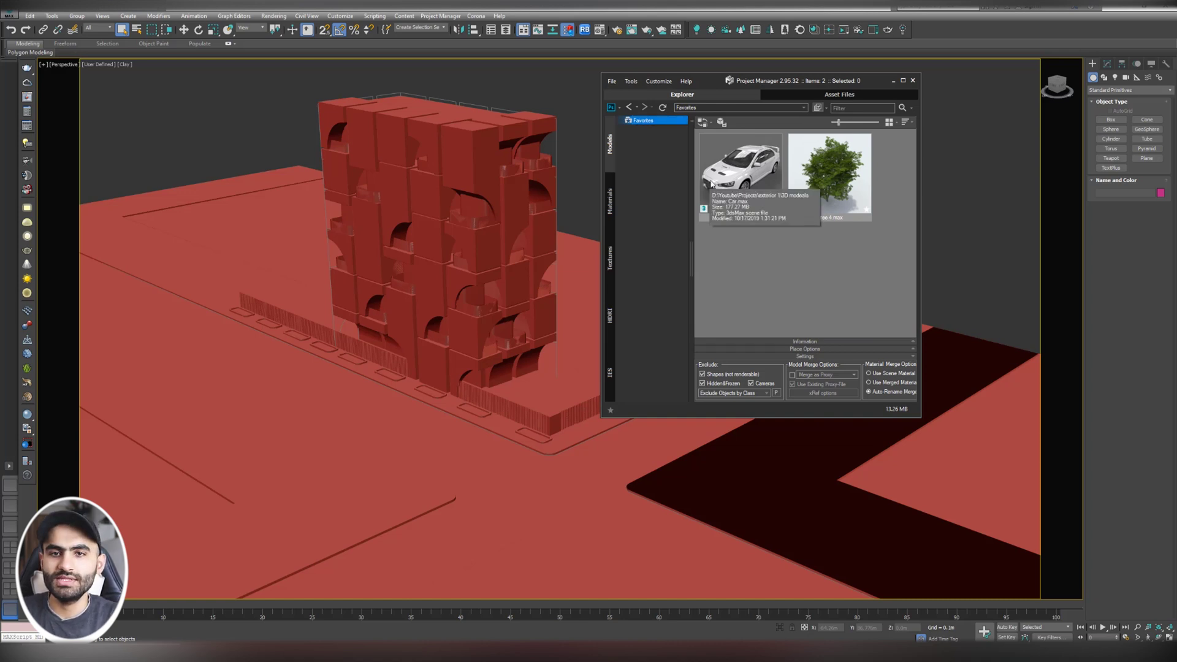
click(629, 107)
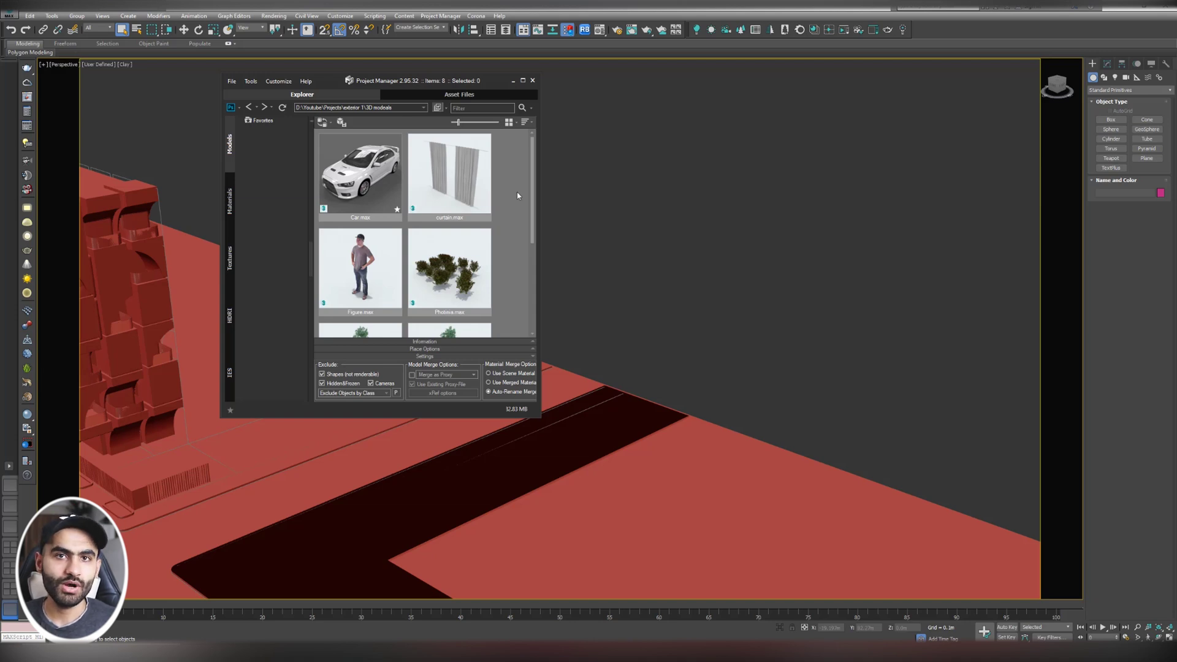
Step: Select all eight models in the 3D modeals folder and merge them into the empty area of the scene
scroll(514, 167, down, 1)
scroll(514, 167, up, 1)
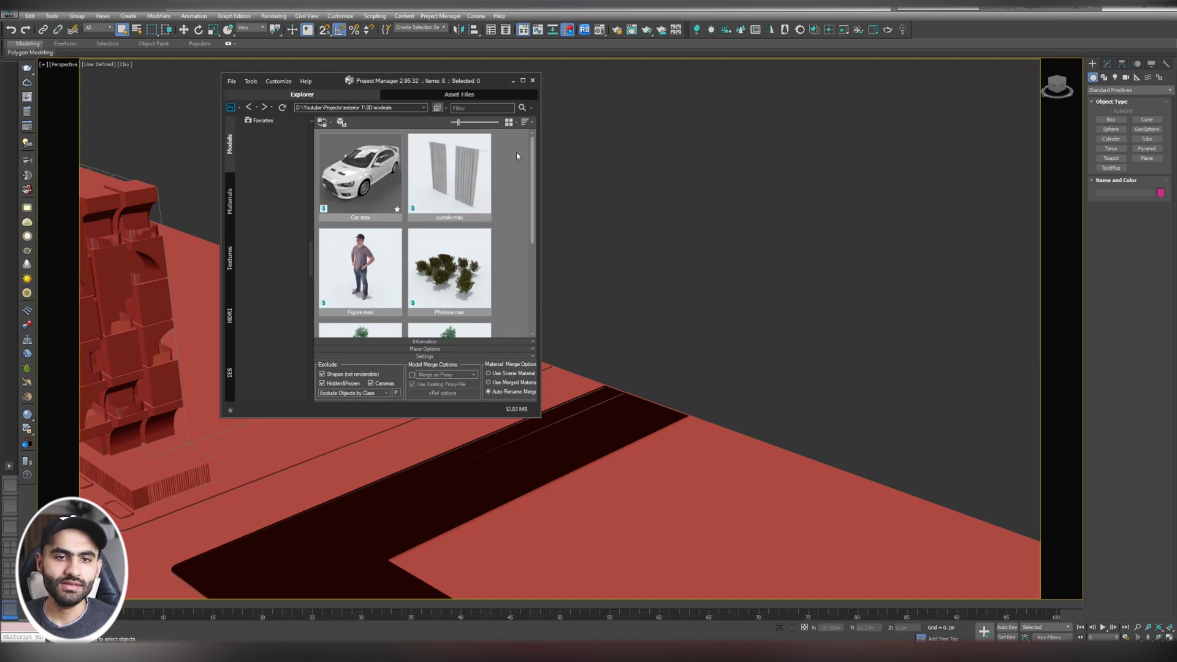
drag(516, 152, 448, 340)
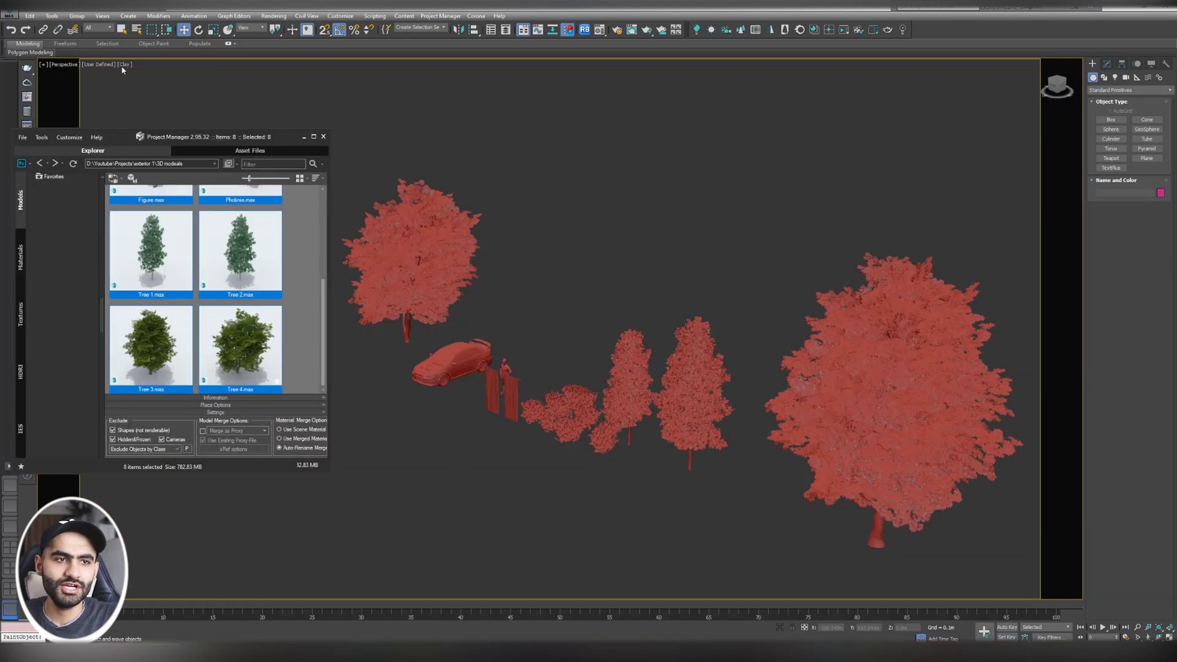
Step: Switch the viewport to Default Shading and select the large broadleaf tree at the near end of the merged models
click(124, 65)
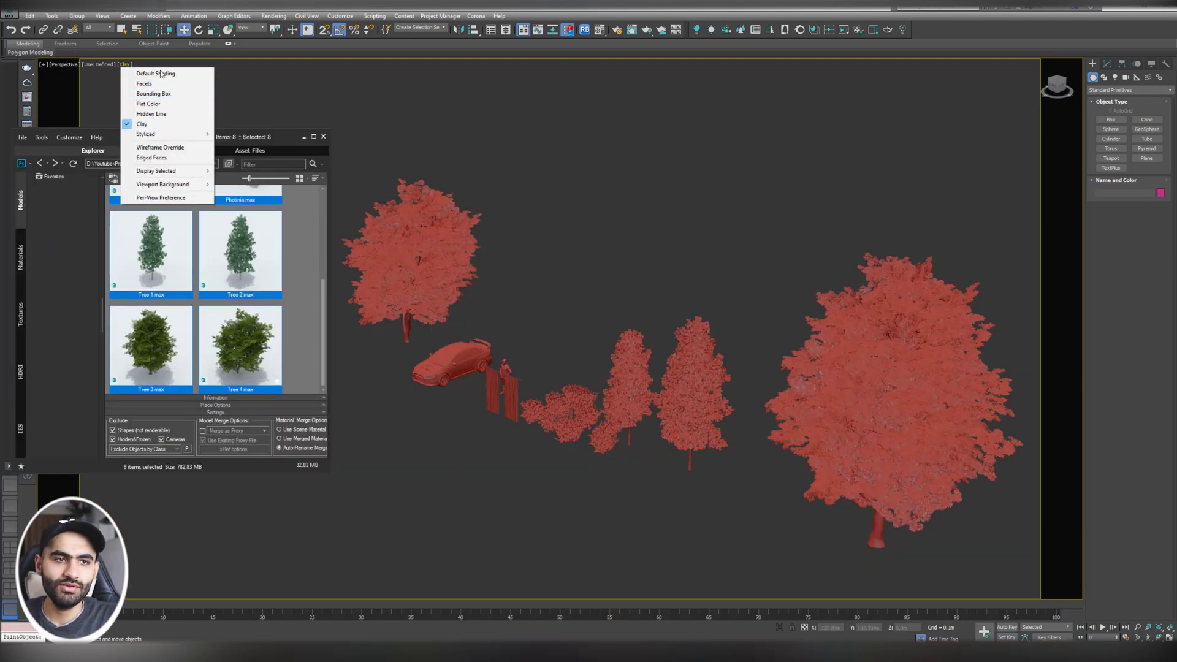
click(156, 73)
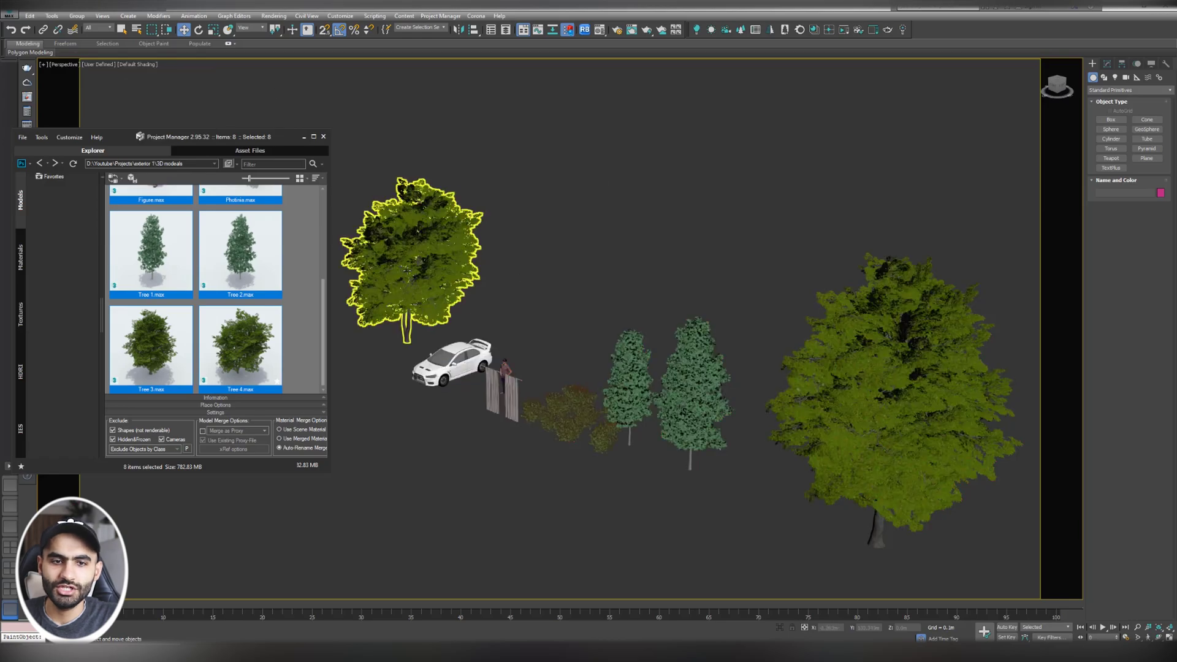
click(411, 258)
scroll(552, 283, up, 3)
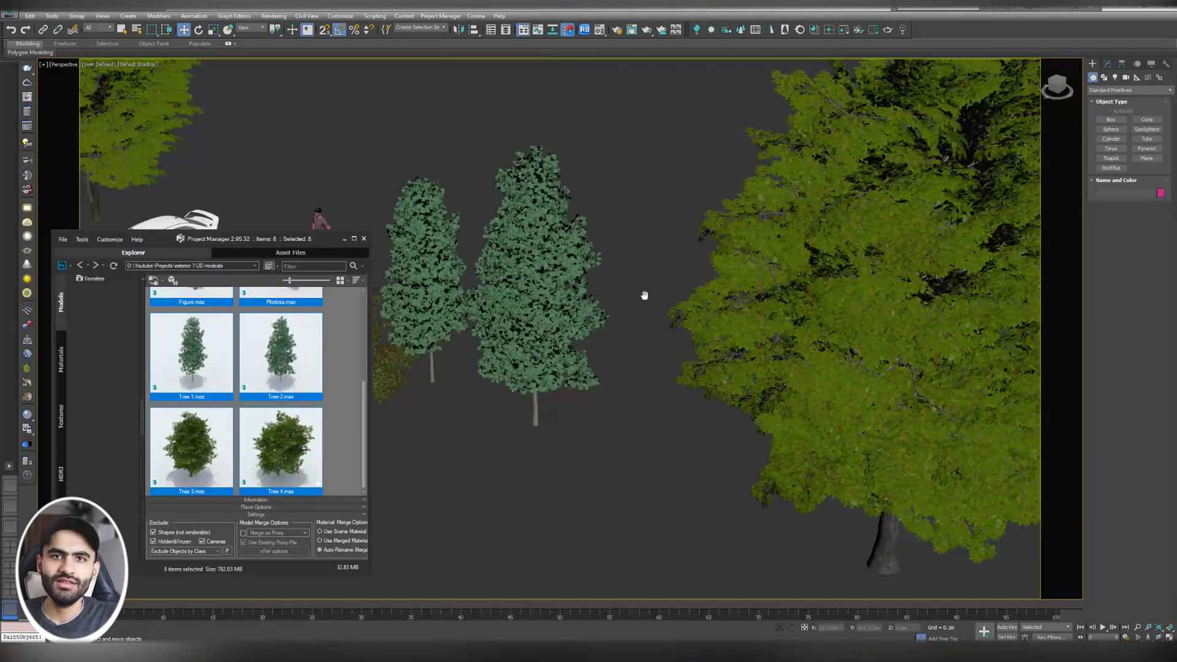
click(803, 302)
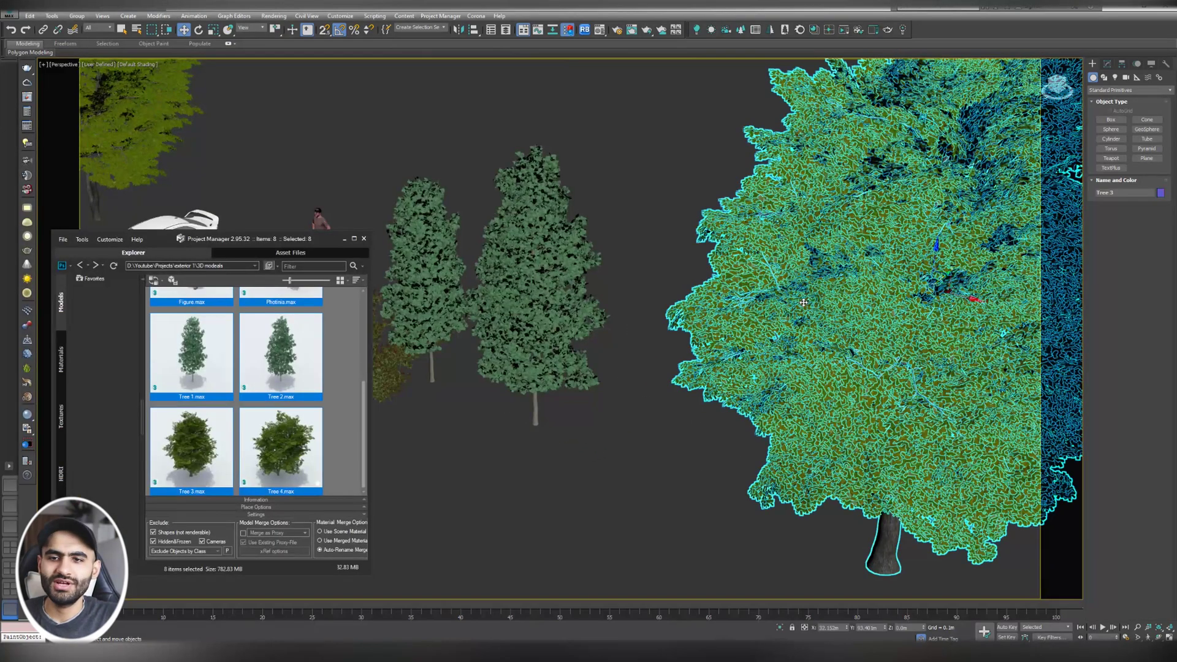
Step: Select the white car among the merged models and inspect its full-detail geometry up close
scroll(763, 328, down, 5)
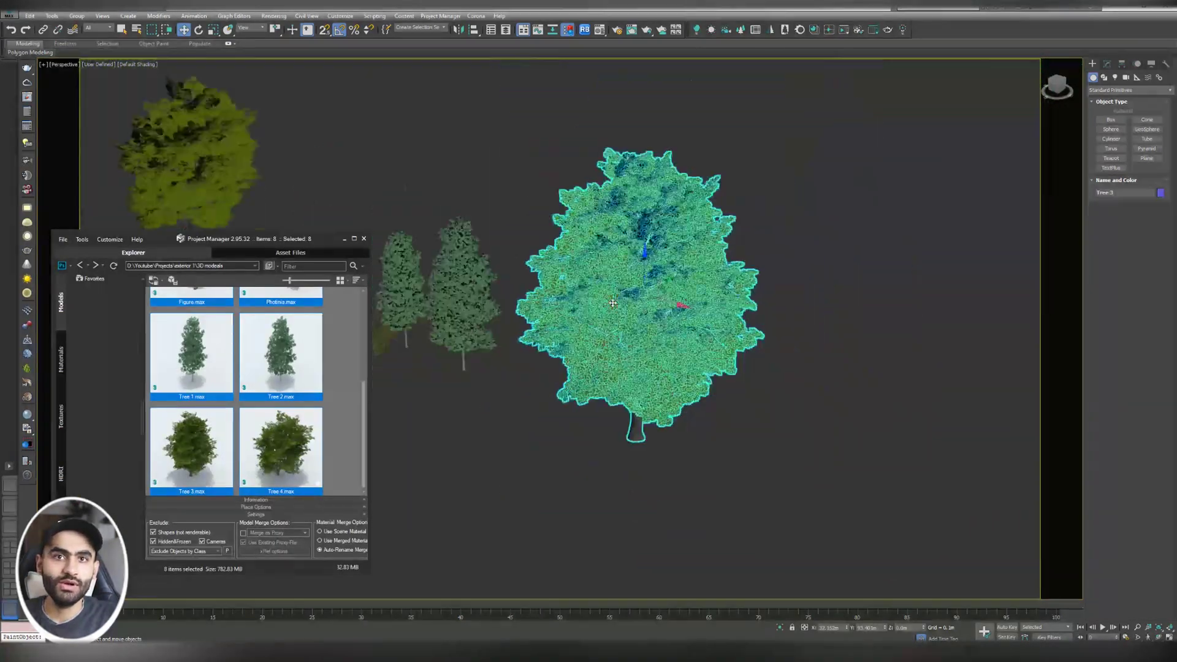
scroll(612, 302, down, 2)
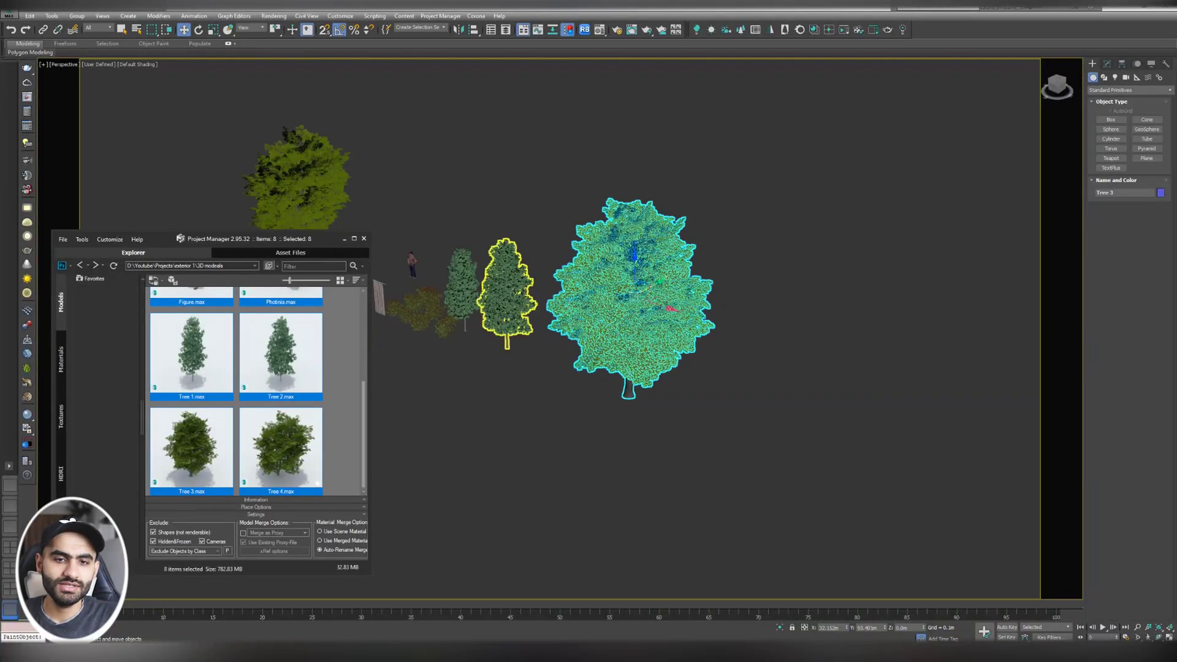
scroll(498, 296, up, 2)
middle_drag(497, 300, 704, 288)
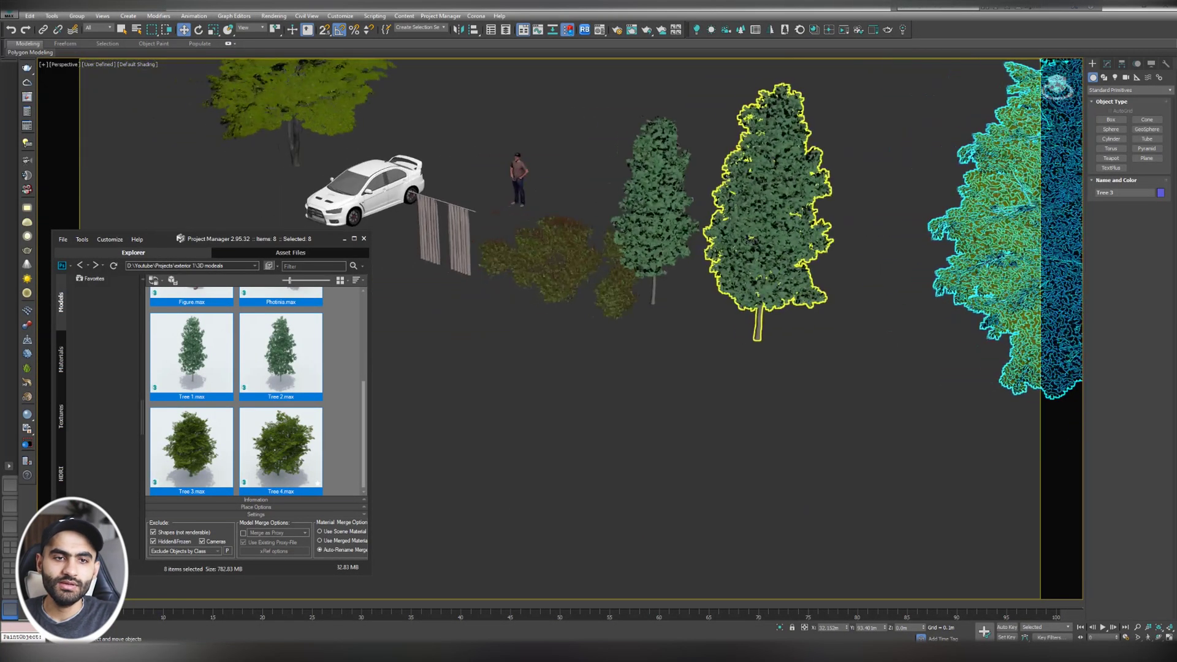
click(367, 187)
scroll(368, 187, up, 5)
middle_drag(598, 266, 641, 271)
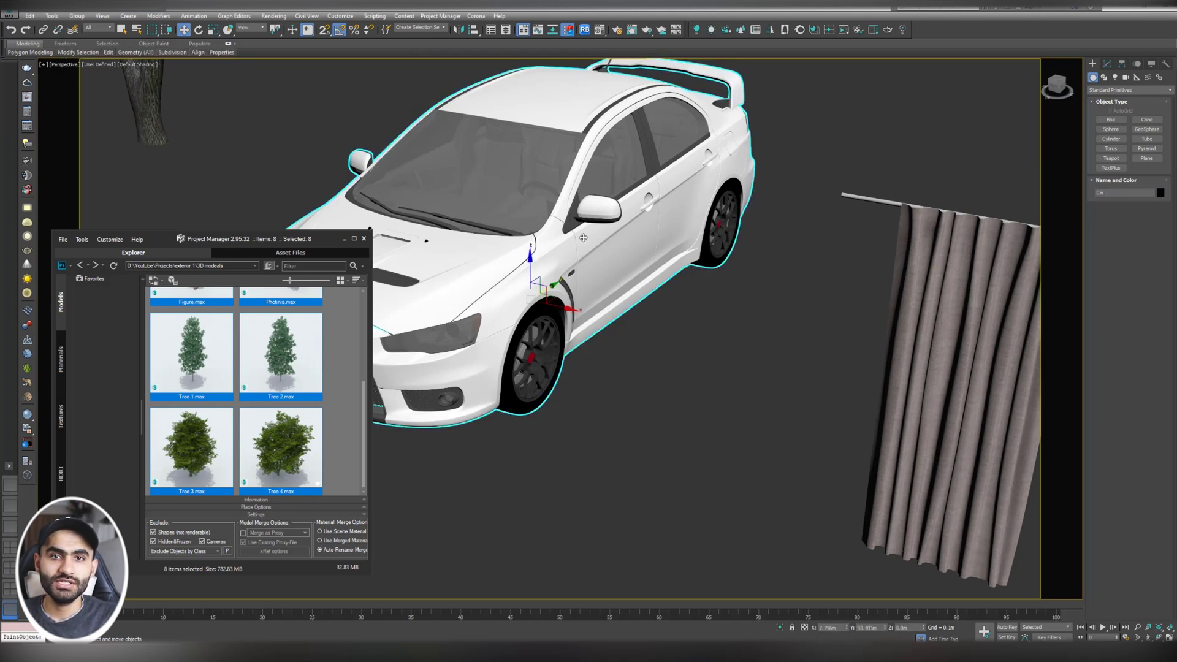
right_click(531, 185)
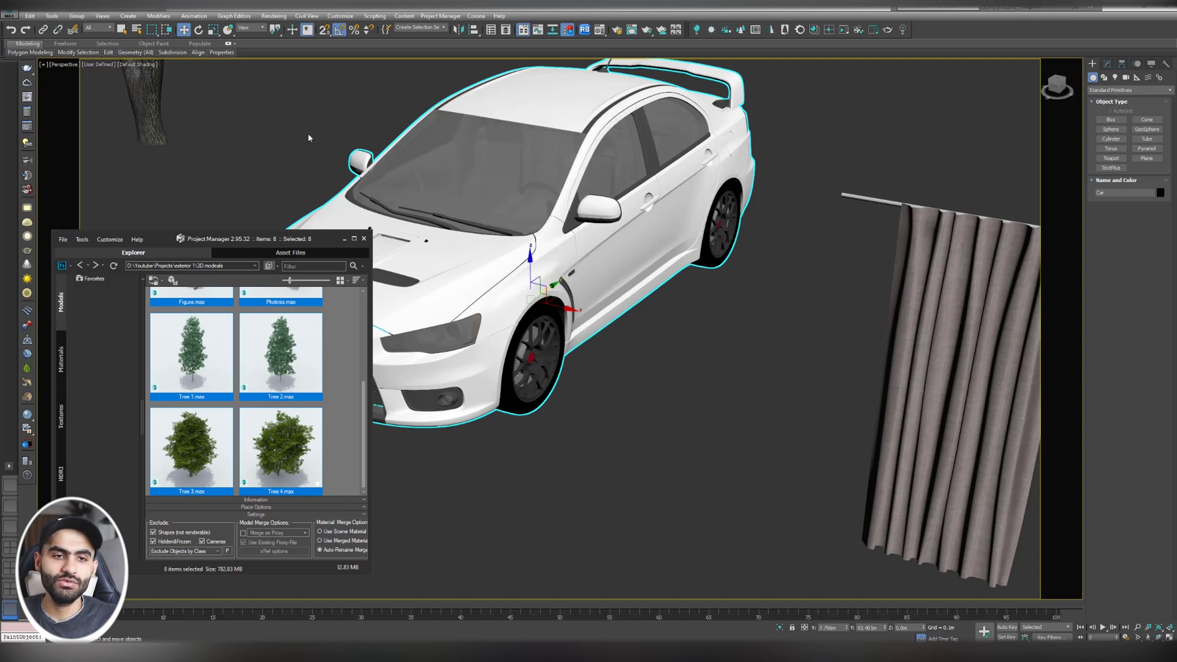
Step: Export Car.max as a V-Ray Proxy into the 3D modeals folder and refresh the model list
drag(239, 238, 356, 93)
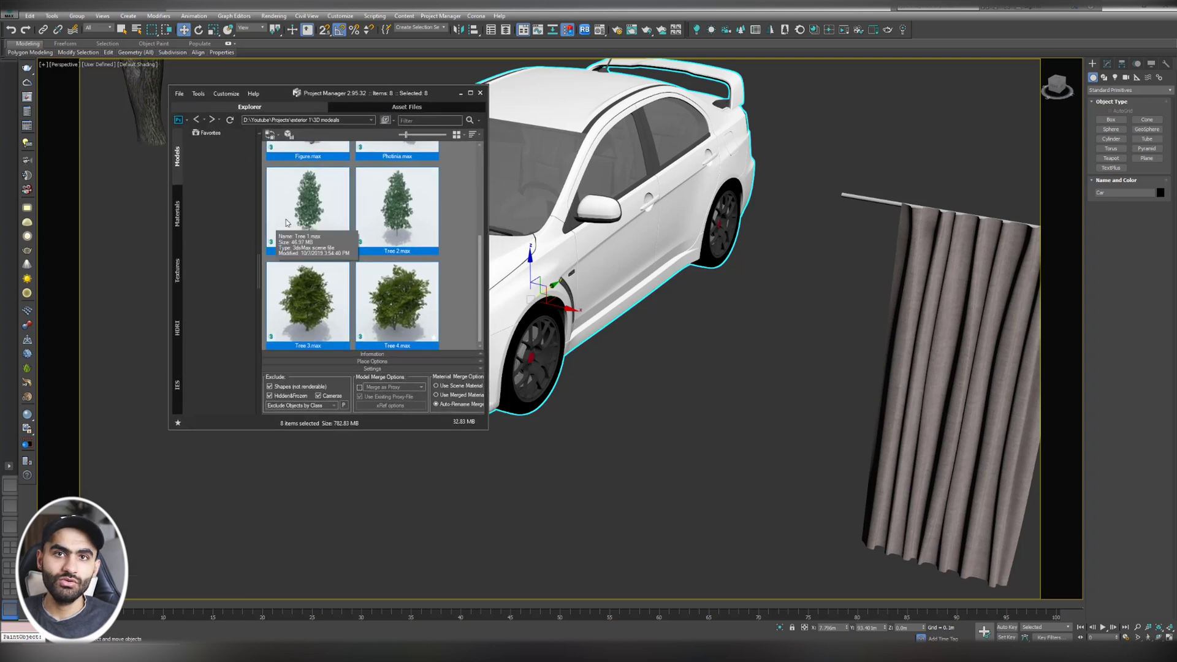
scroll(299, 225, up, 3)
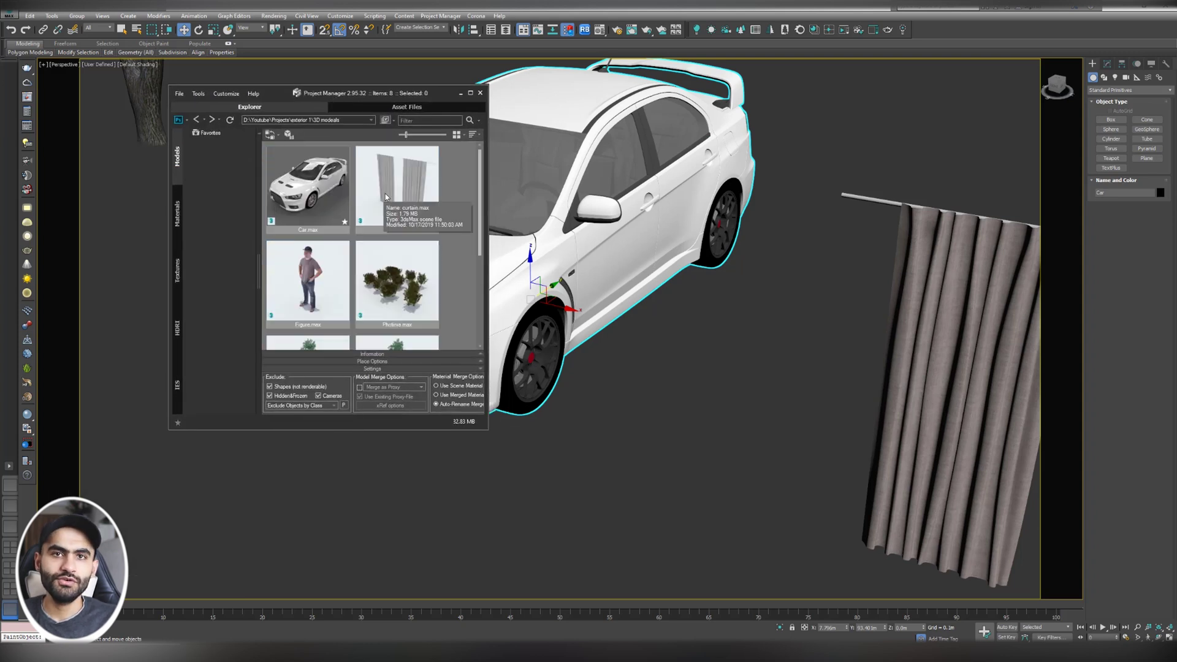
click(303, 185)
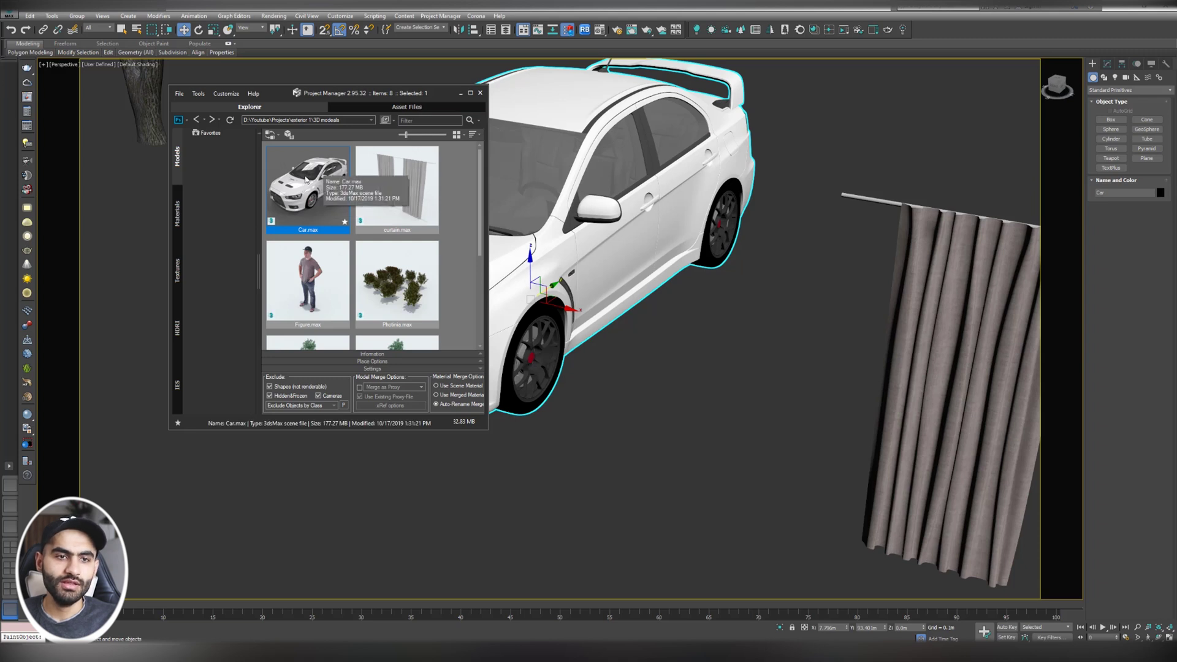
right_click(305, 179)
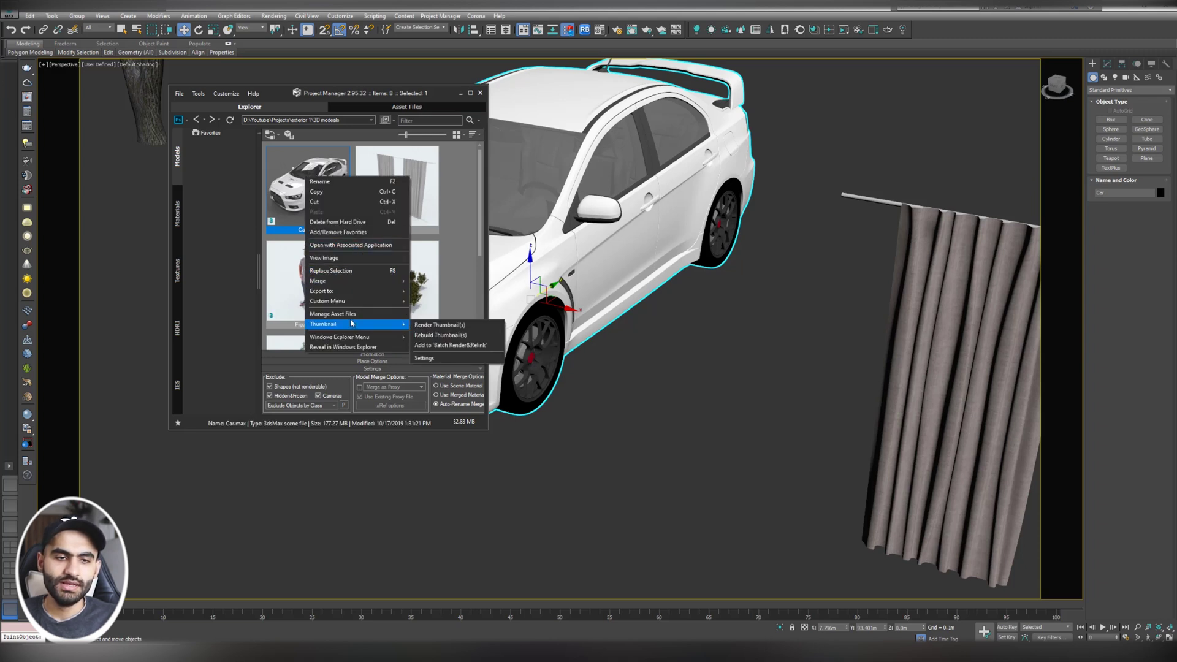
mouse_move(344, 293)
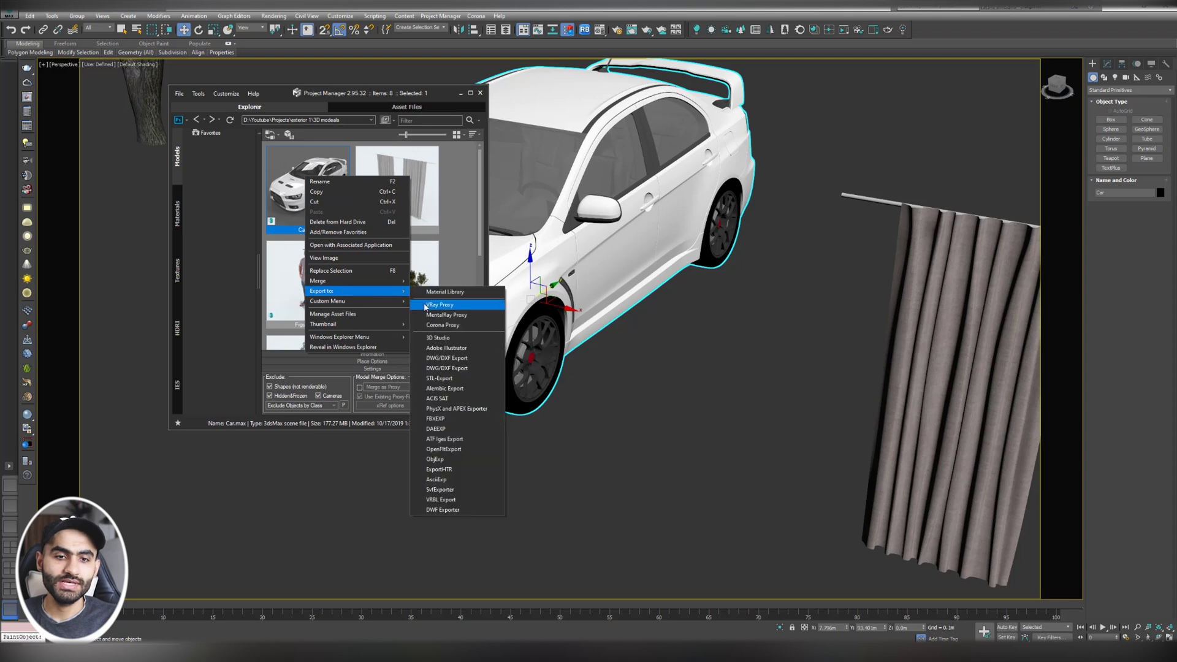
click(438, 304)
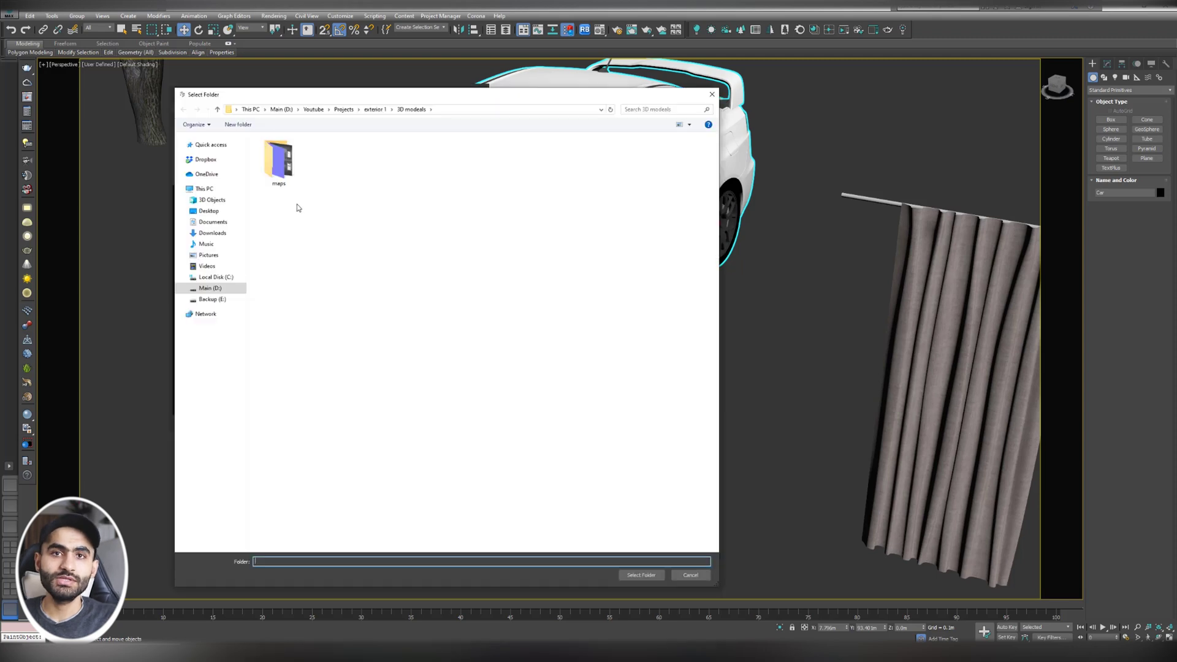
click(641, 576)
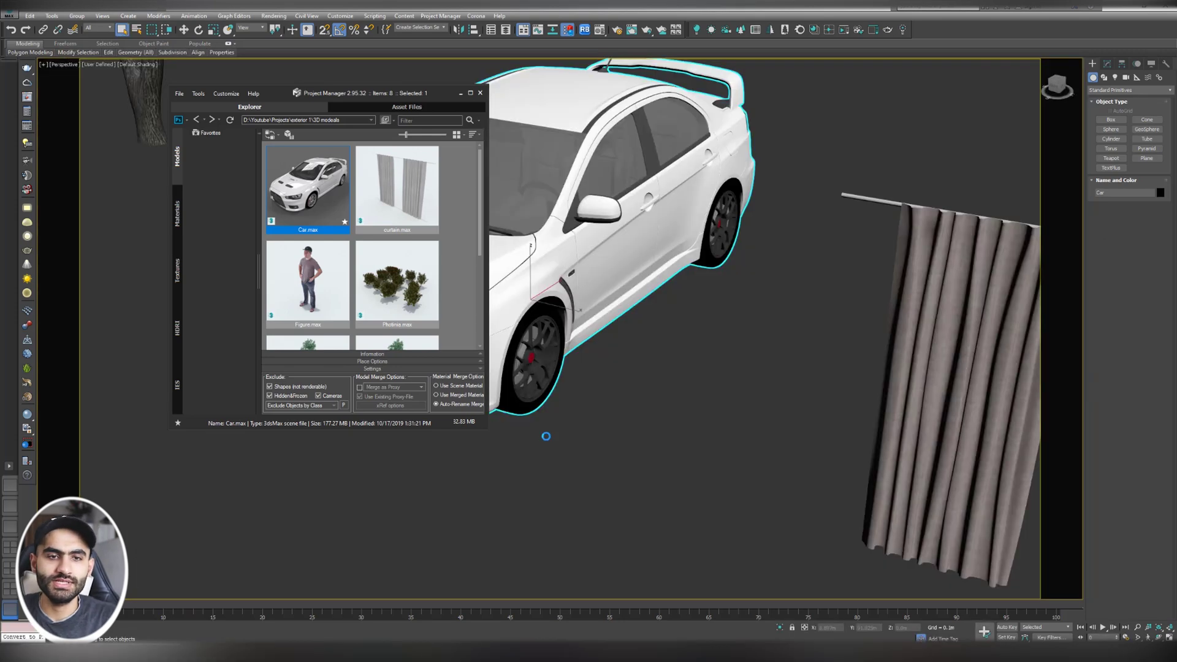
click(229, 120)
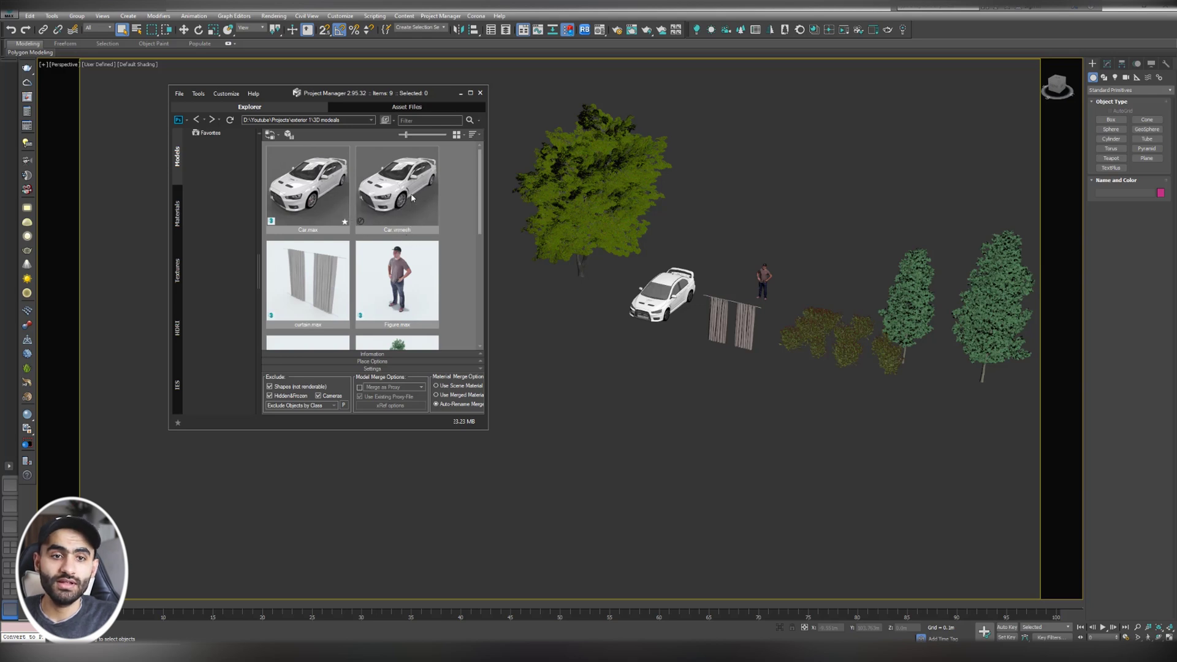
Step: Delete the original car from the scene and place the Car.vrmesh proxy in its spot
click(665, 295)
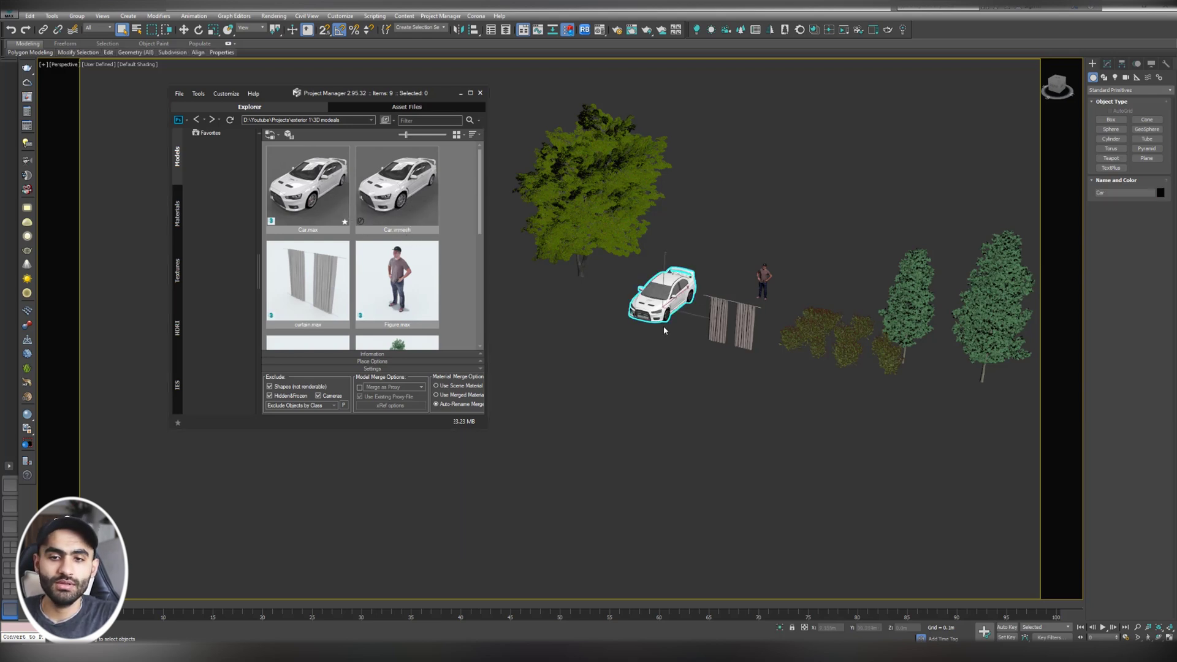
key(Delete)
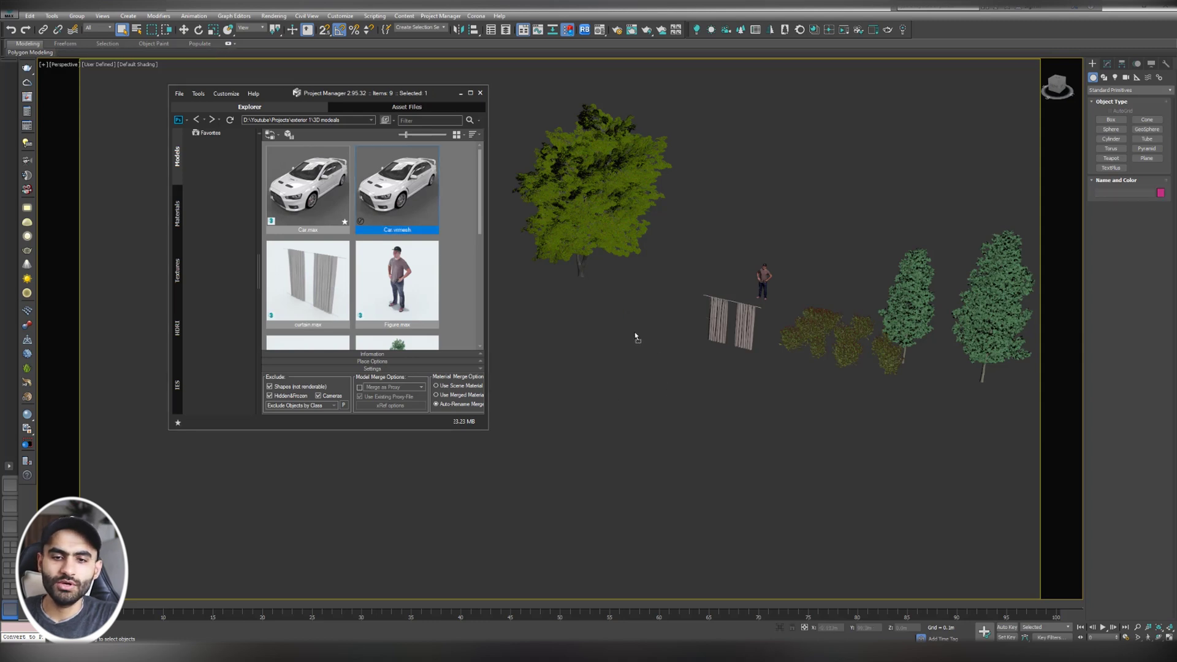
drag(620, 329, 623, 299)
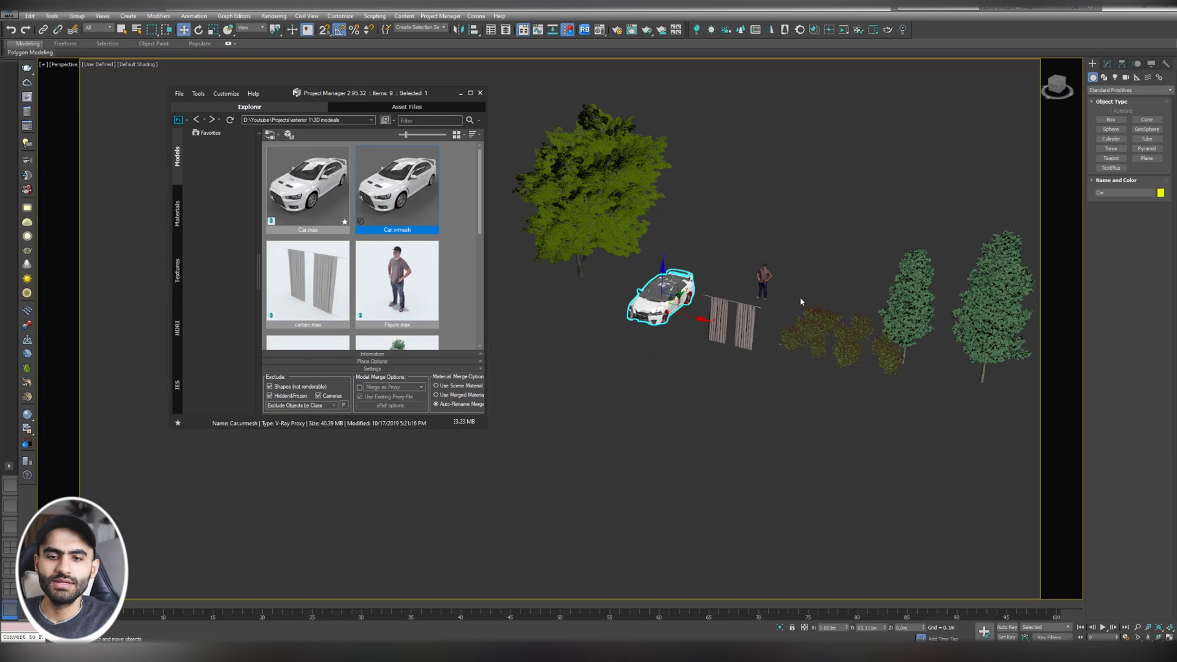
key(w)
key(z)
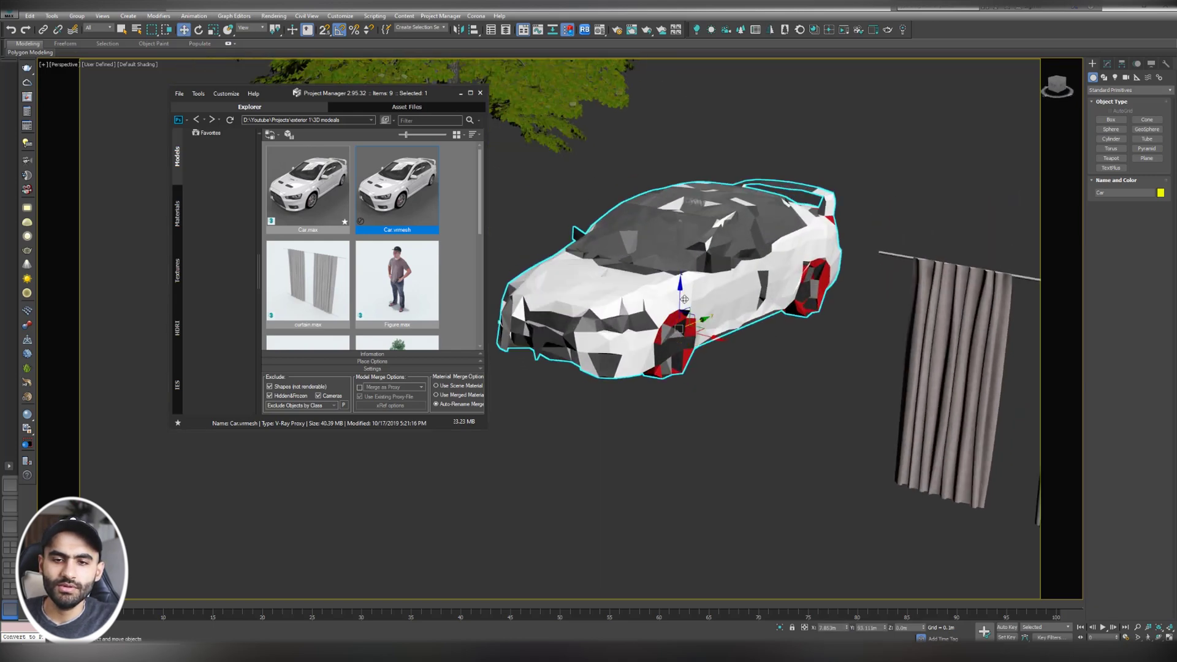
Step: Switch the car proxy's display through preview from file (faces), preview from file (edges) and bounding box
click(1107, 64)
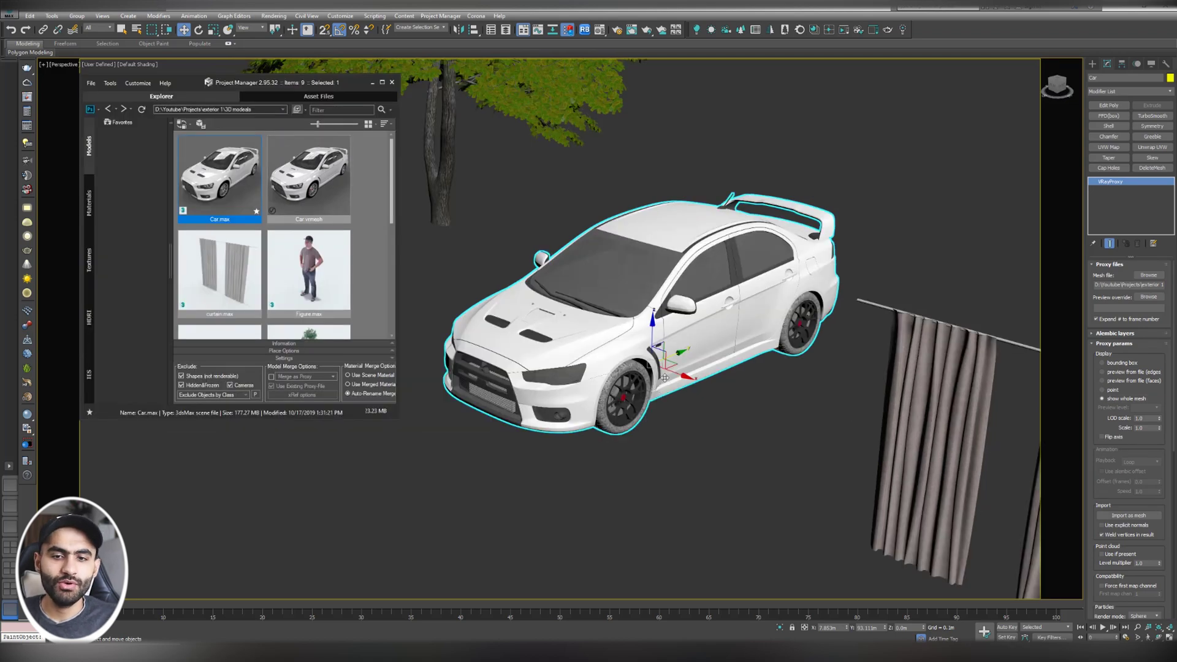
scroll(692, 368, up, 5)
scroll(722, 357, down, 2)
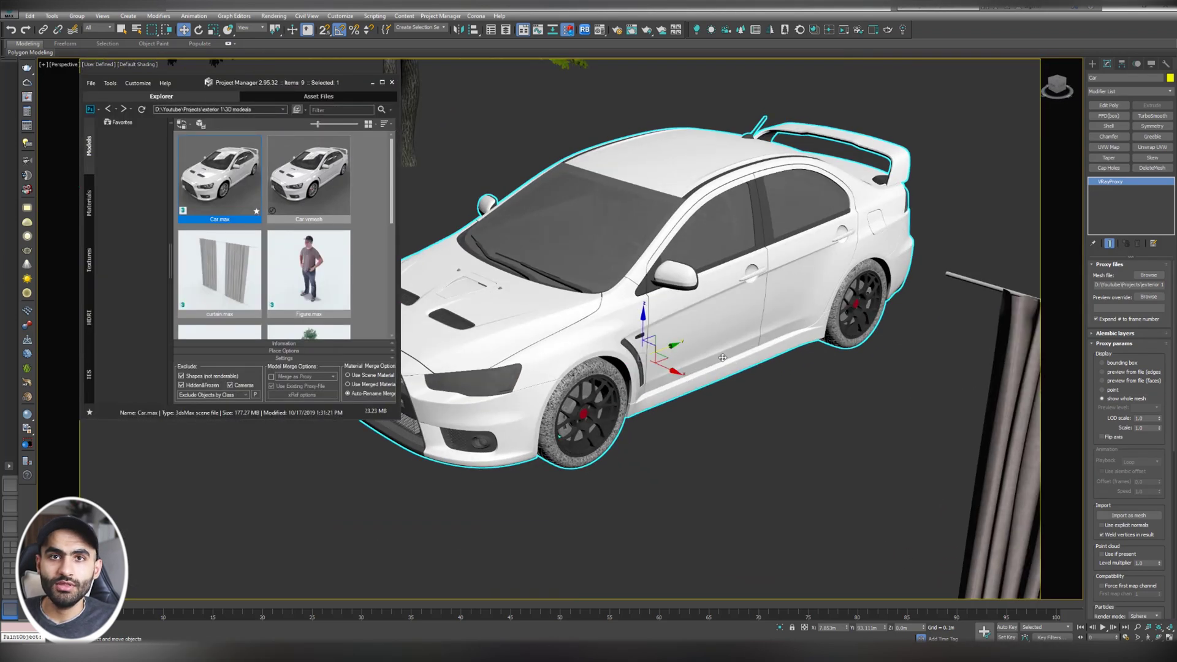
click(1114, 380)
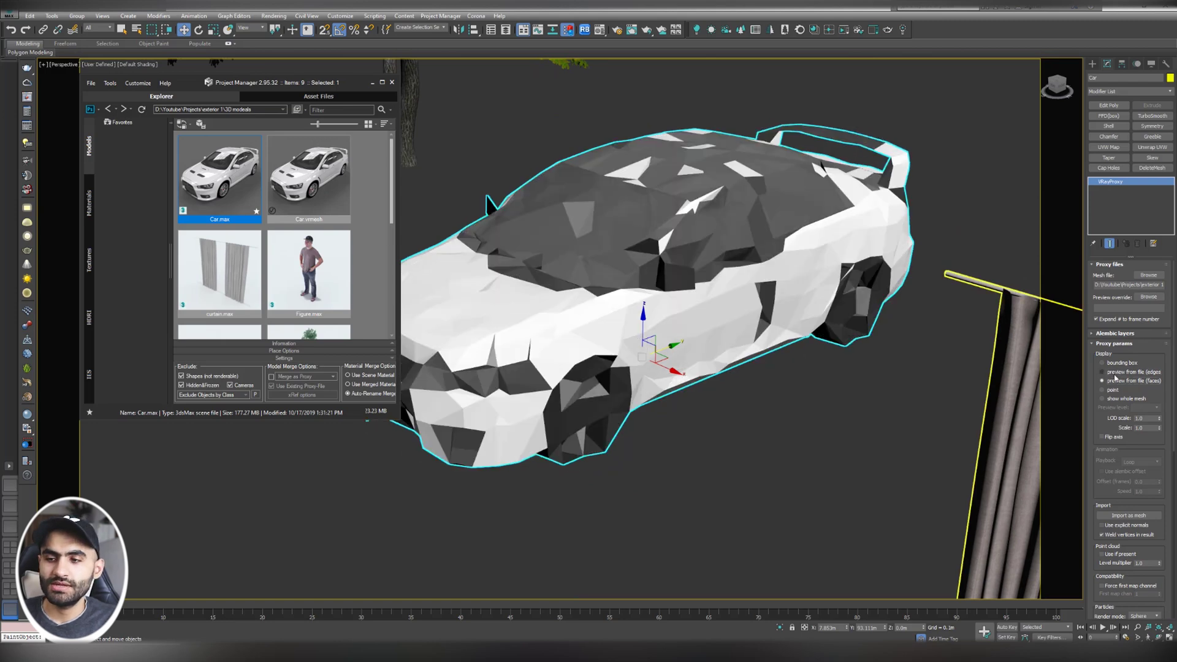
click(1114, 372)
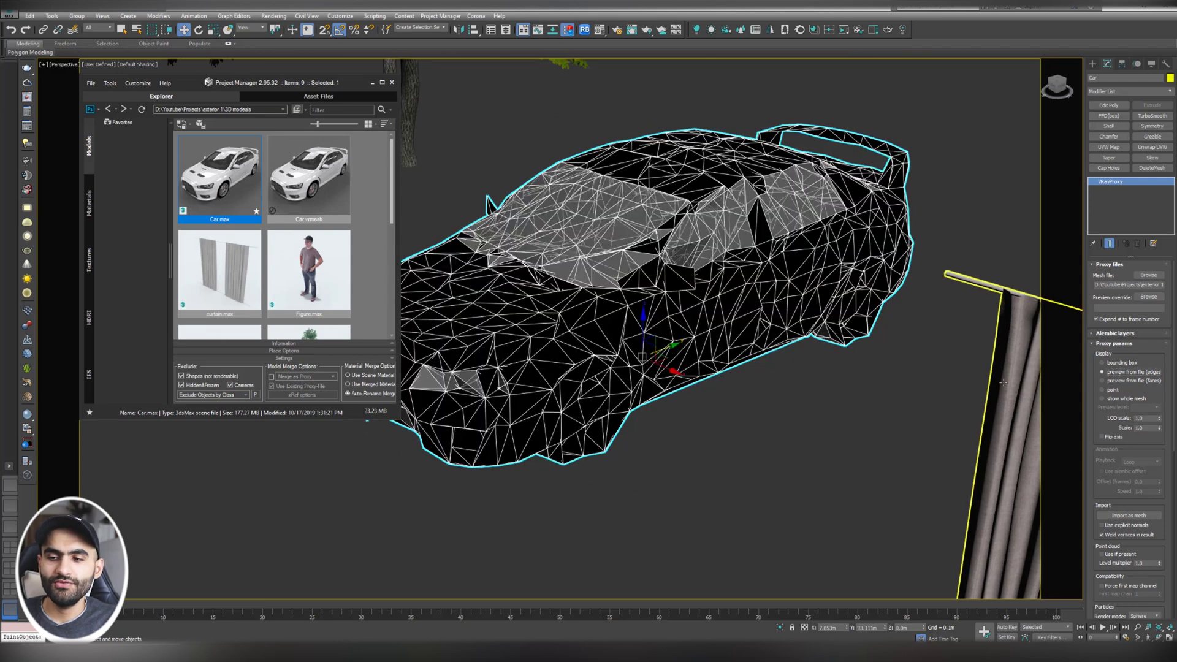
click(1121, 364)
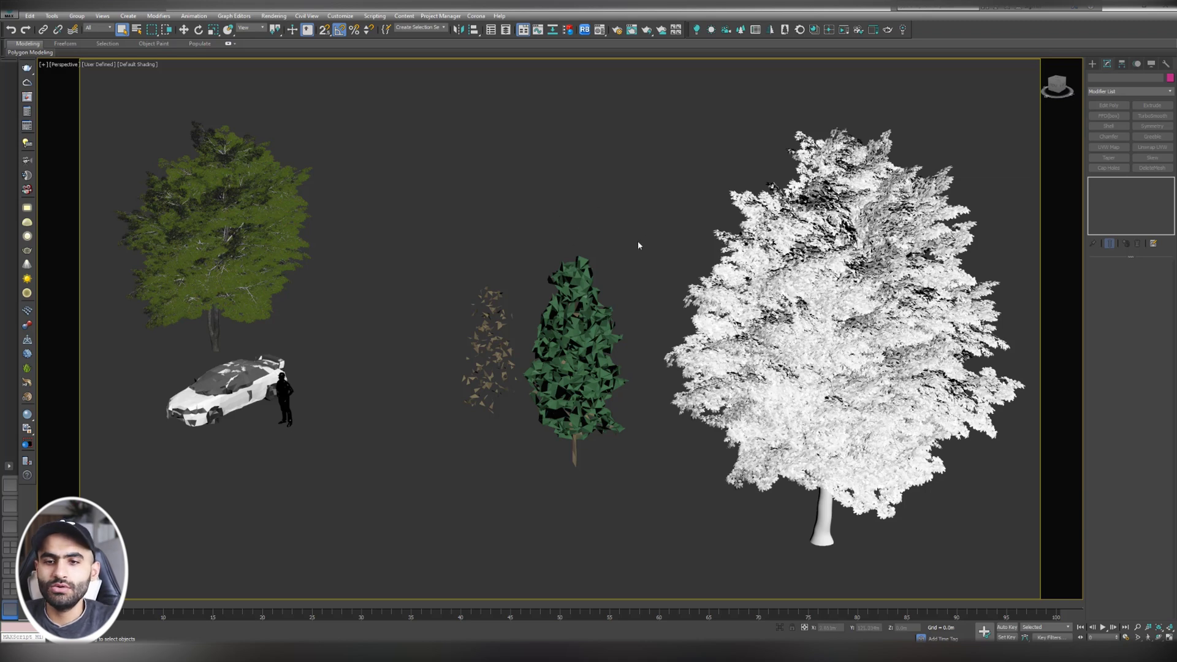
Step: Check the white tree proxy and the exported material library files, such as Tree 4.vrmesh.mat, in the 3D modeals folder in File Explorer
click(793, 284)
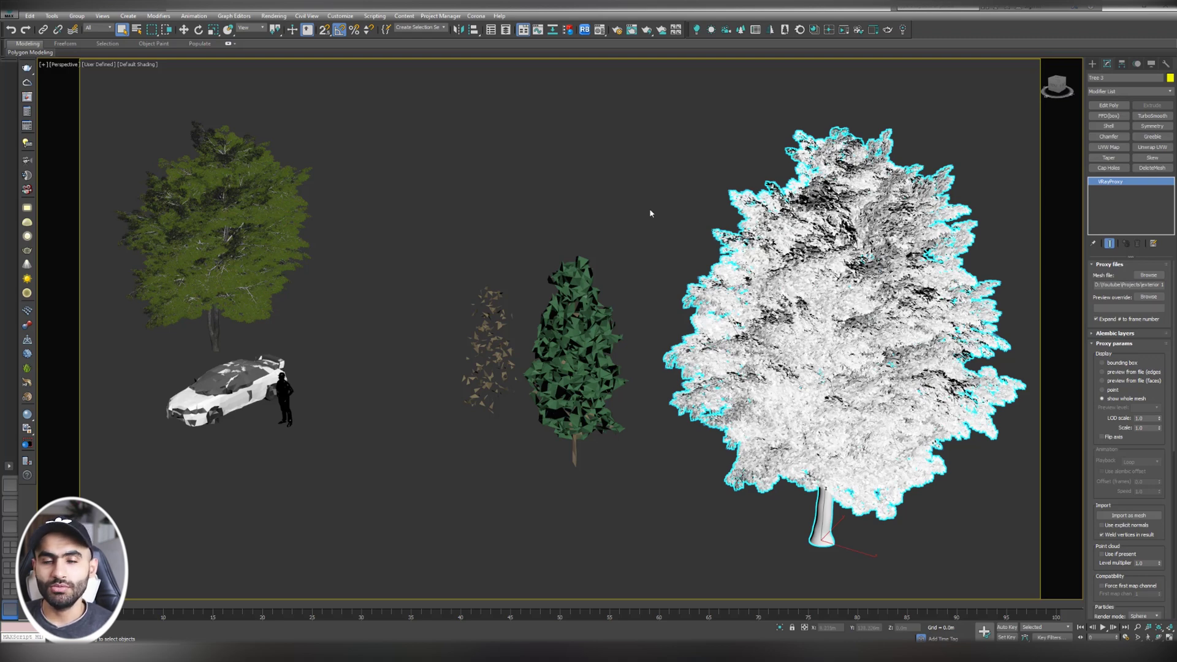
click(646, 209)
key(super+e)
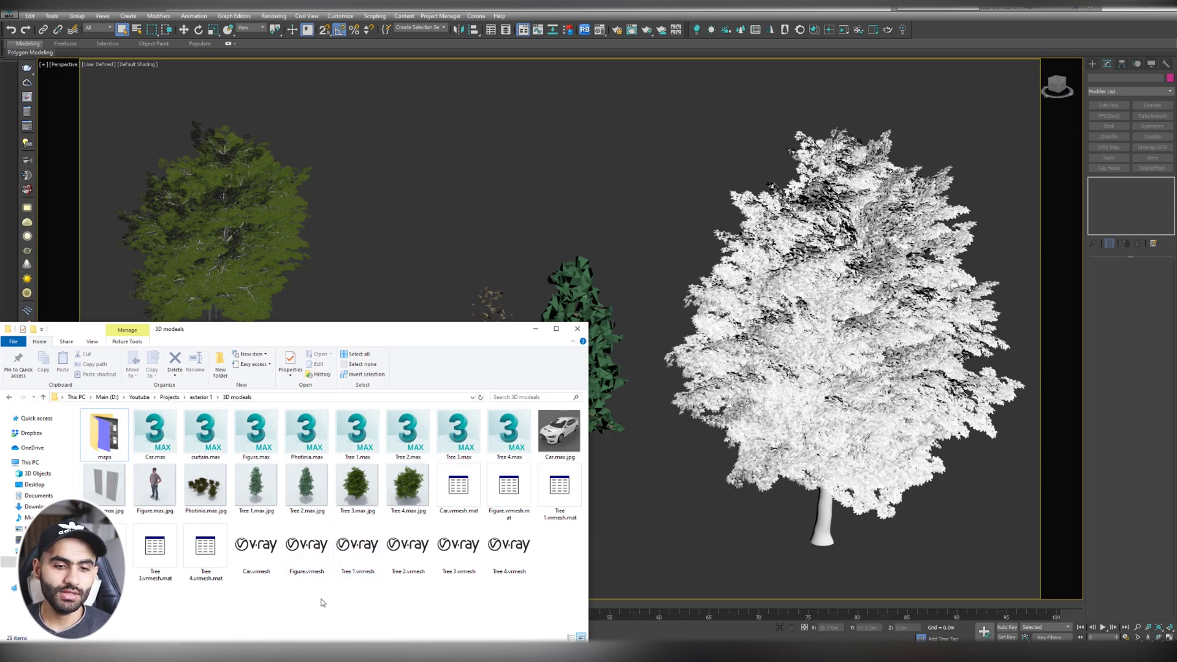
click(205, 548)
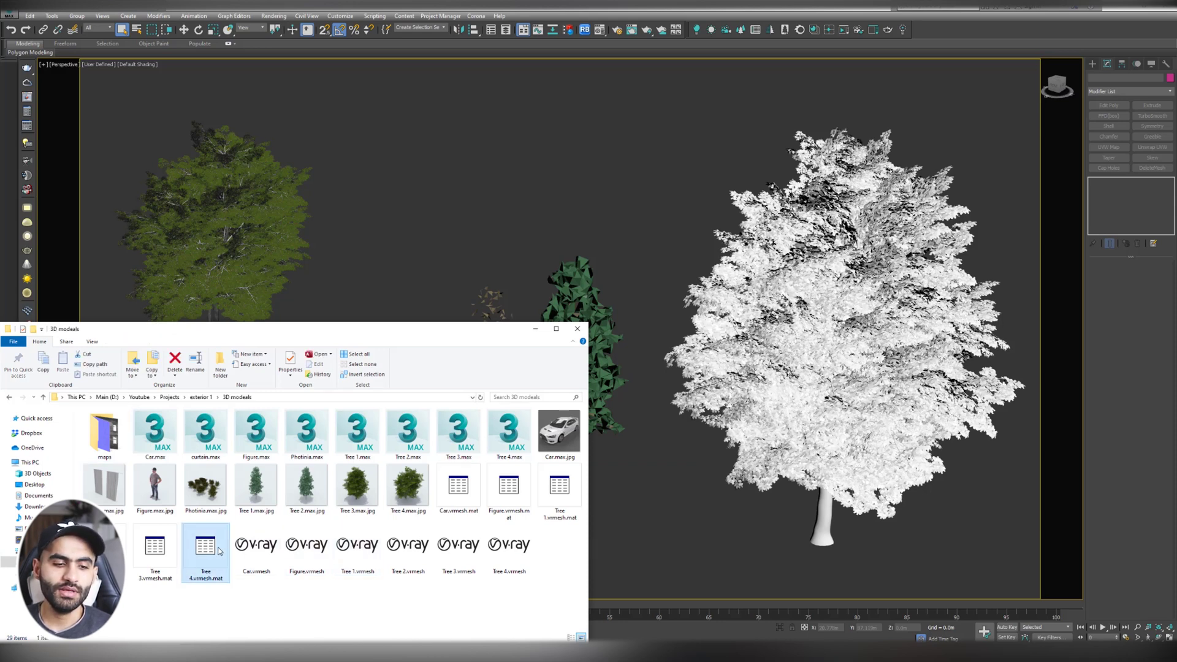
click(163, 616)
key(alt+Tab)
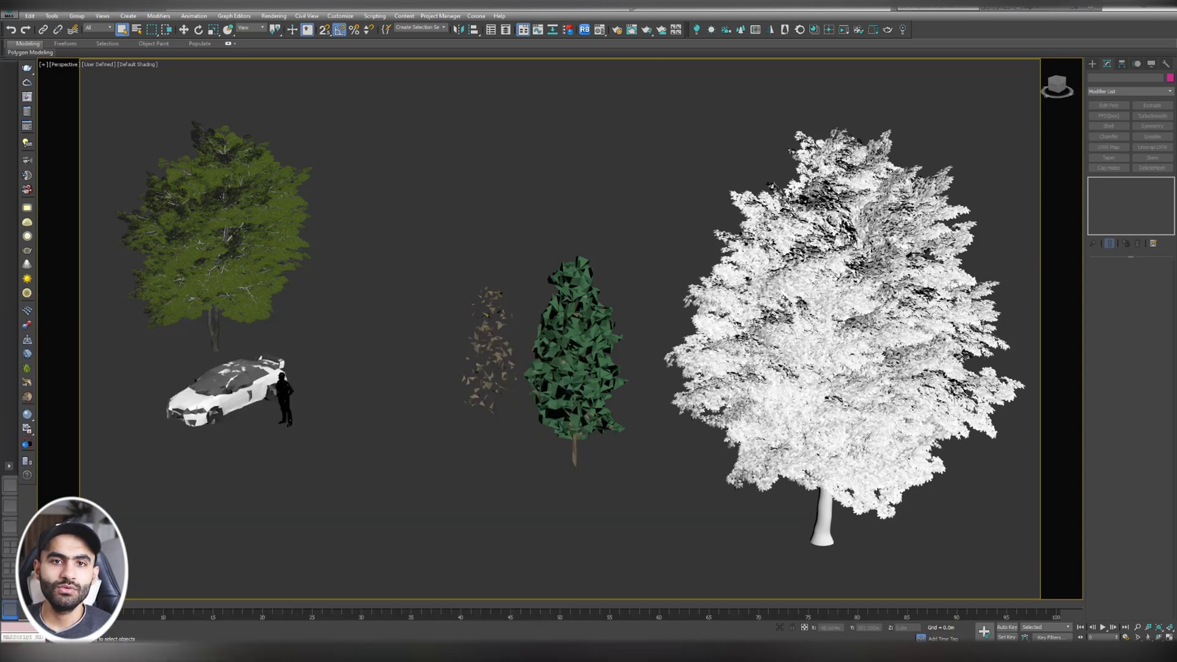
Step: Add the 3D modeals folder to the Materials category in Project Manager
click(567, 30)
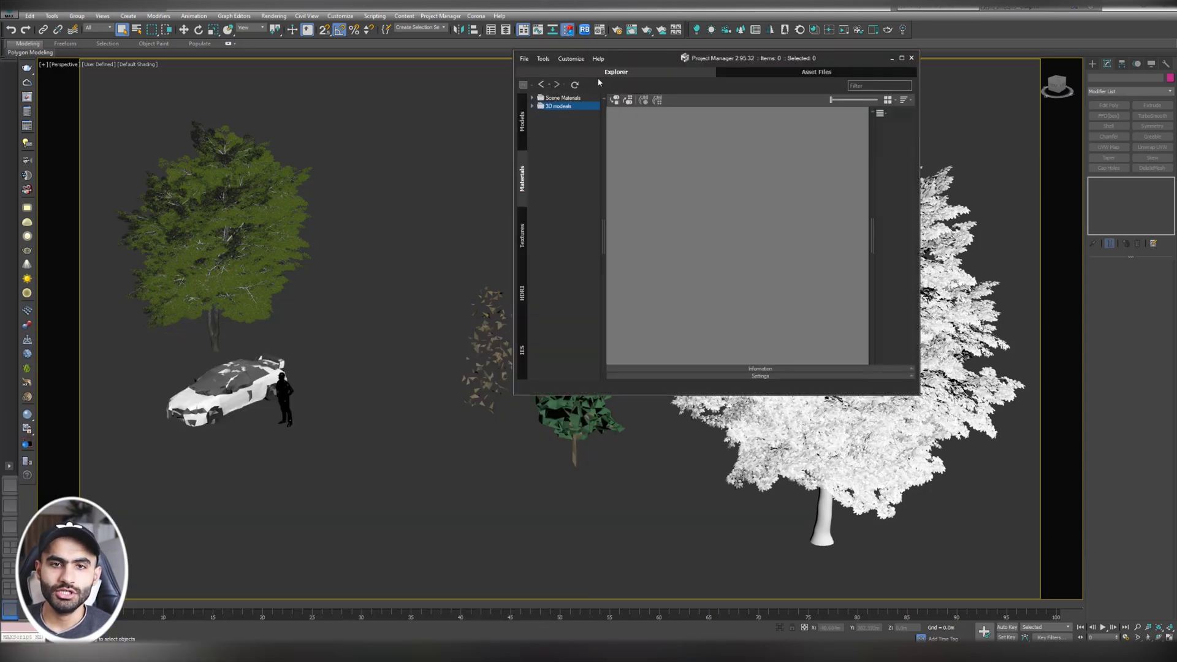
drag(624, 64, 600, 76)
click(498, 131)
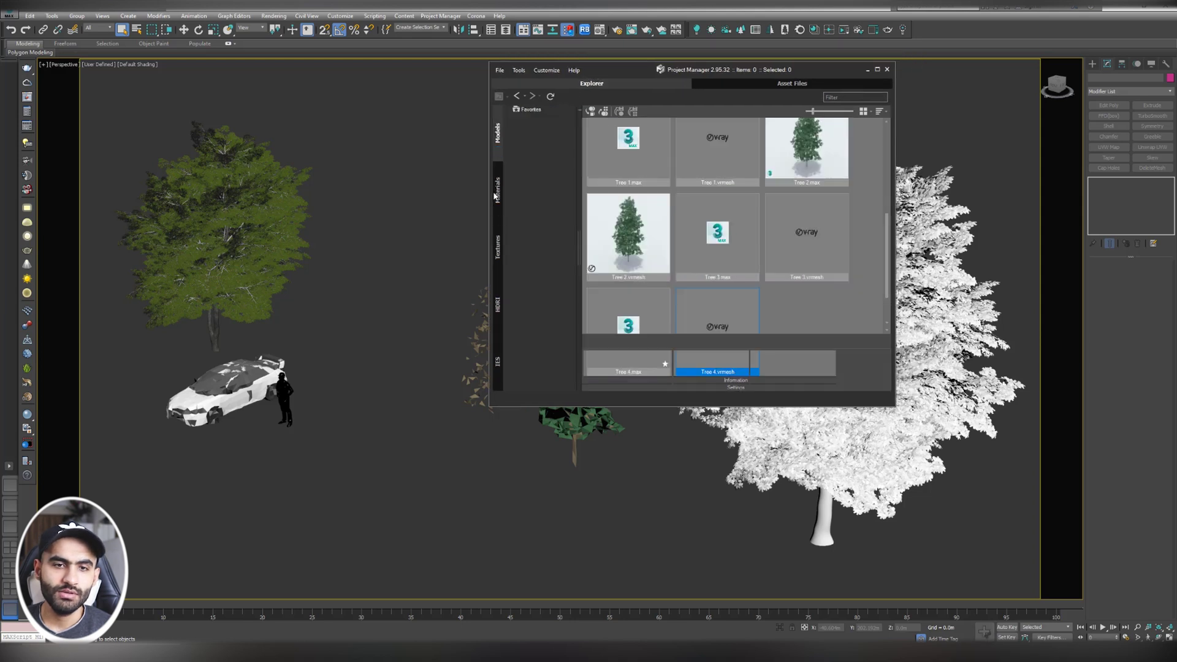
click(499, 191)
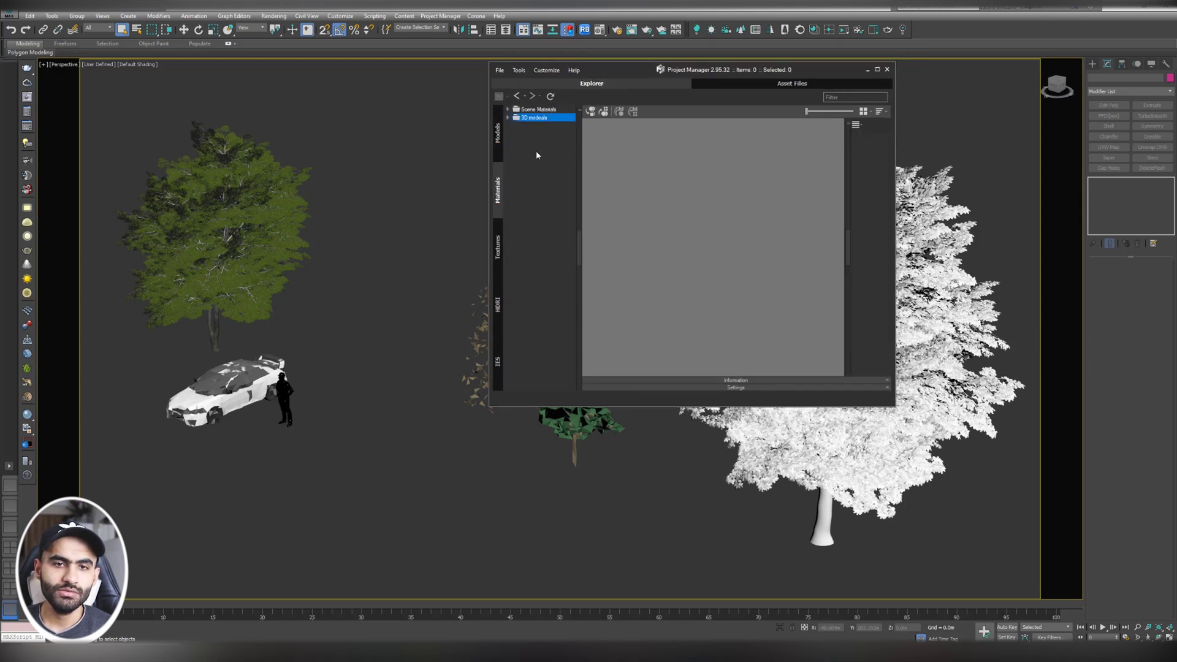
right_click(532, 151)
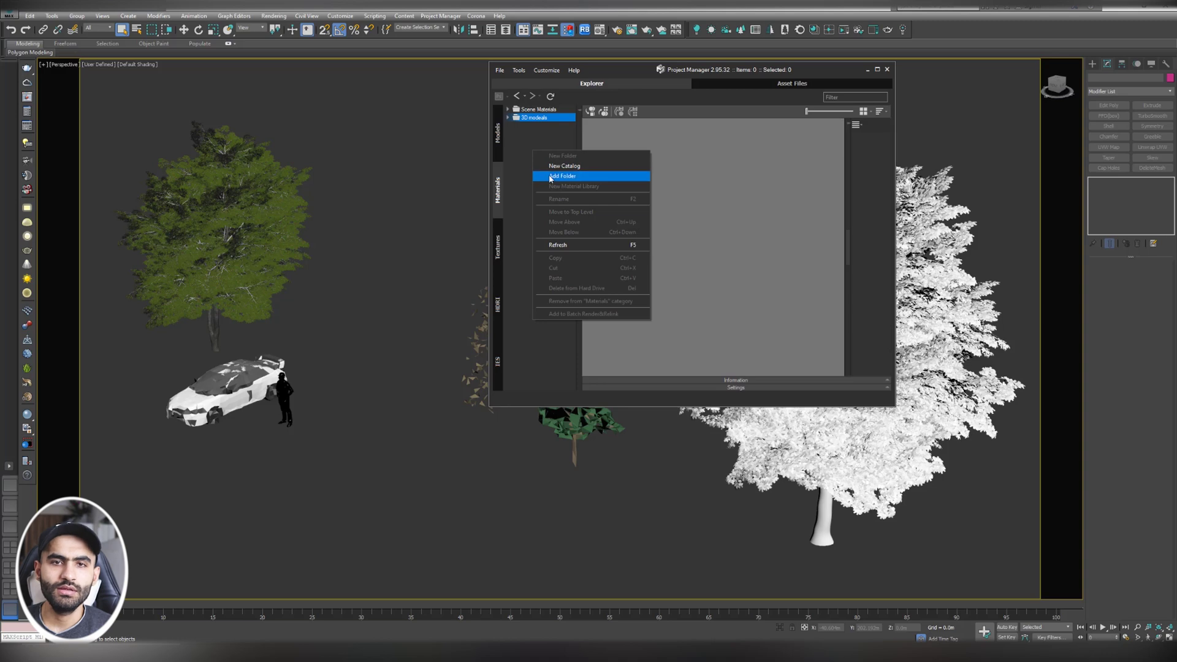
click(548, 177)
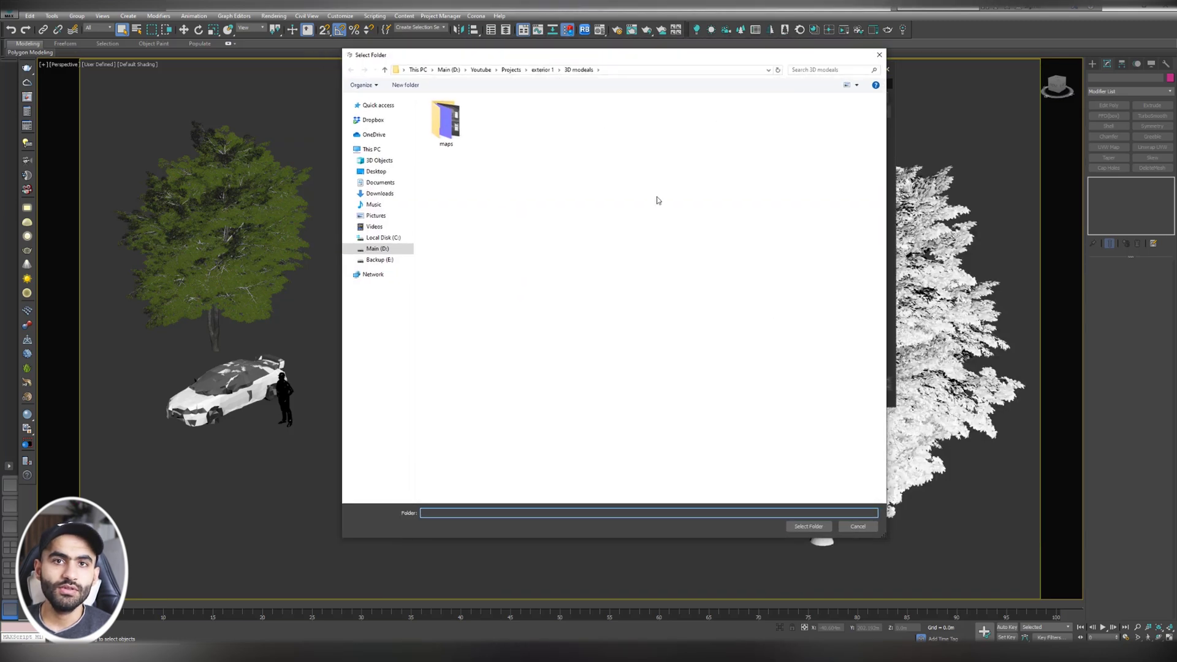
click(808, 526)
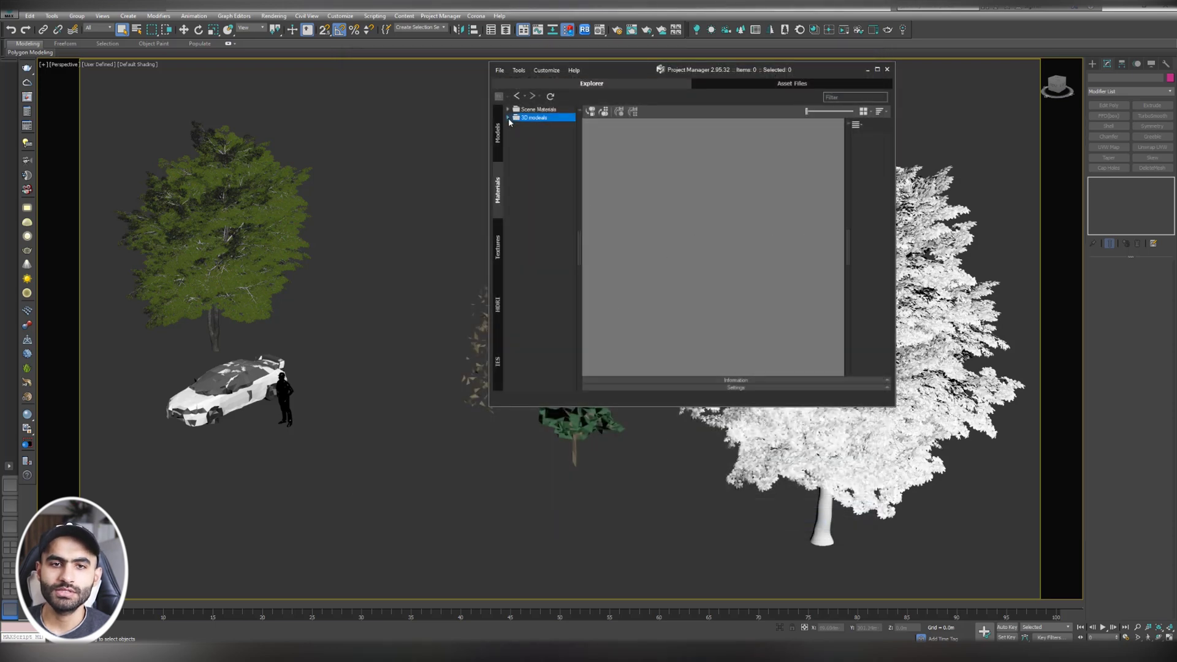
Step: Assign the Multi/Sub-Object material from the Tree 3.vrmesh library in the 3D modeals folder to the white tree proxy
click(508, 120)
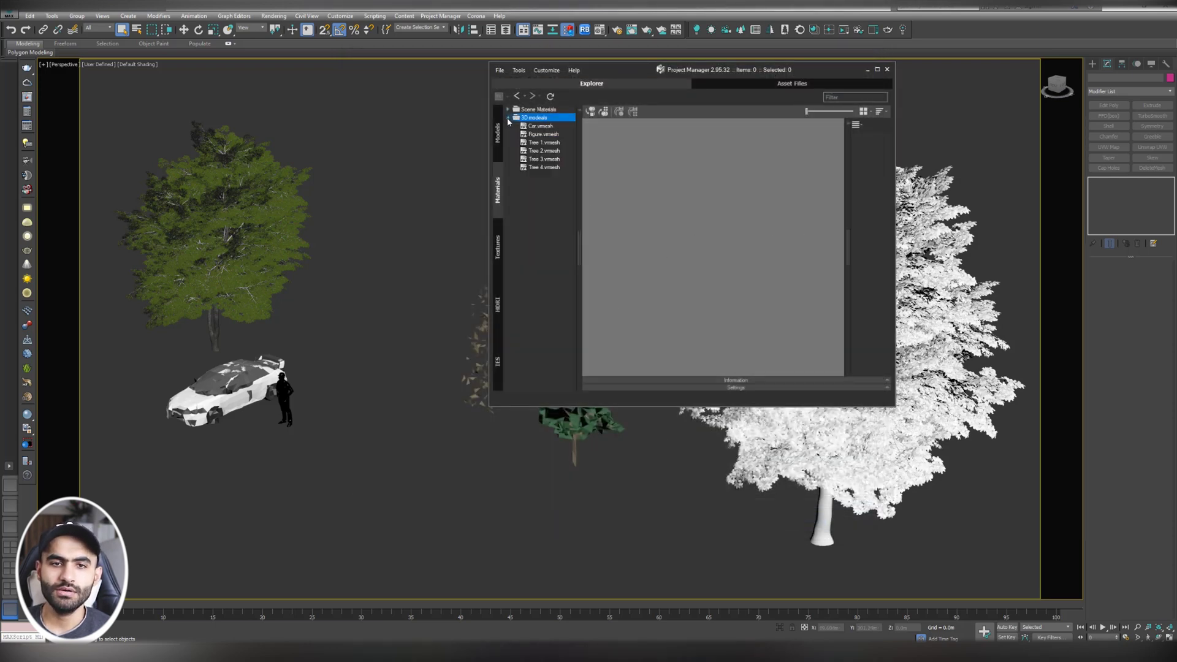
click(544, 142)
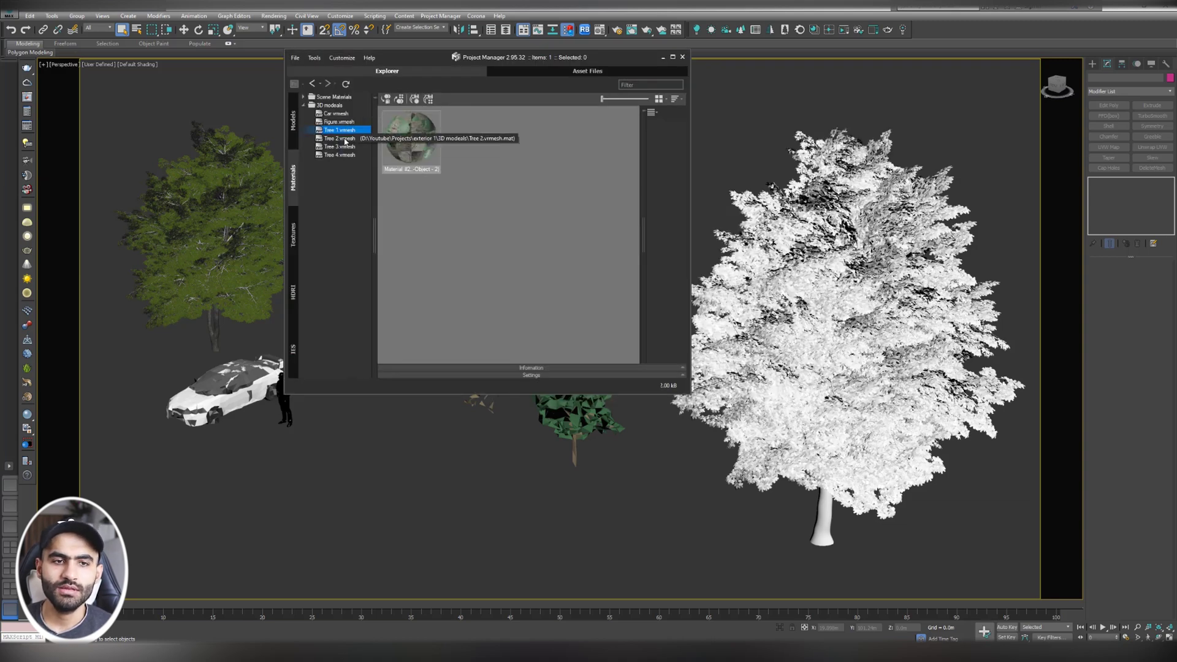
click(339, 138)
click(835, 265)
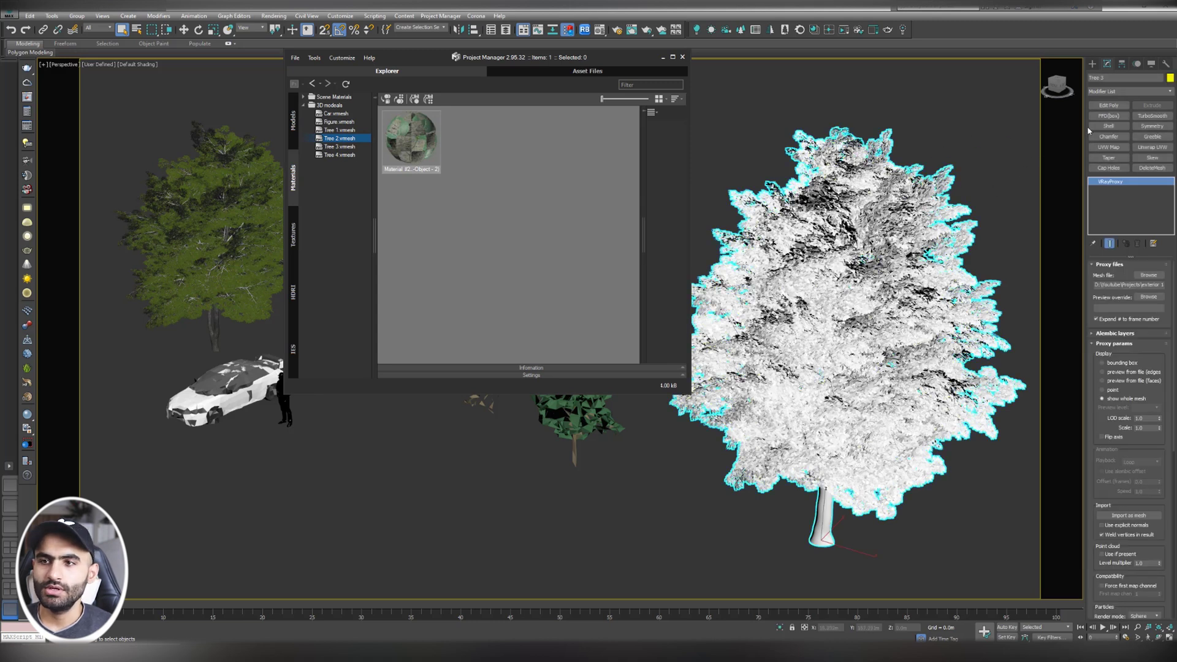
click(333, 147)
drag(521, 57, 579, 72)
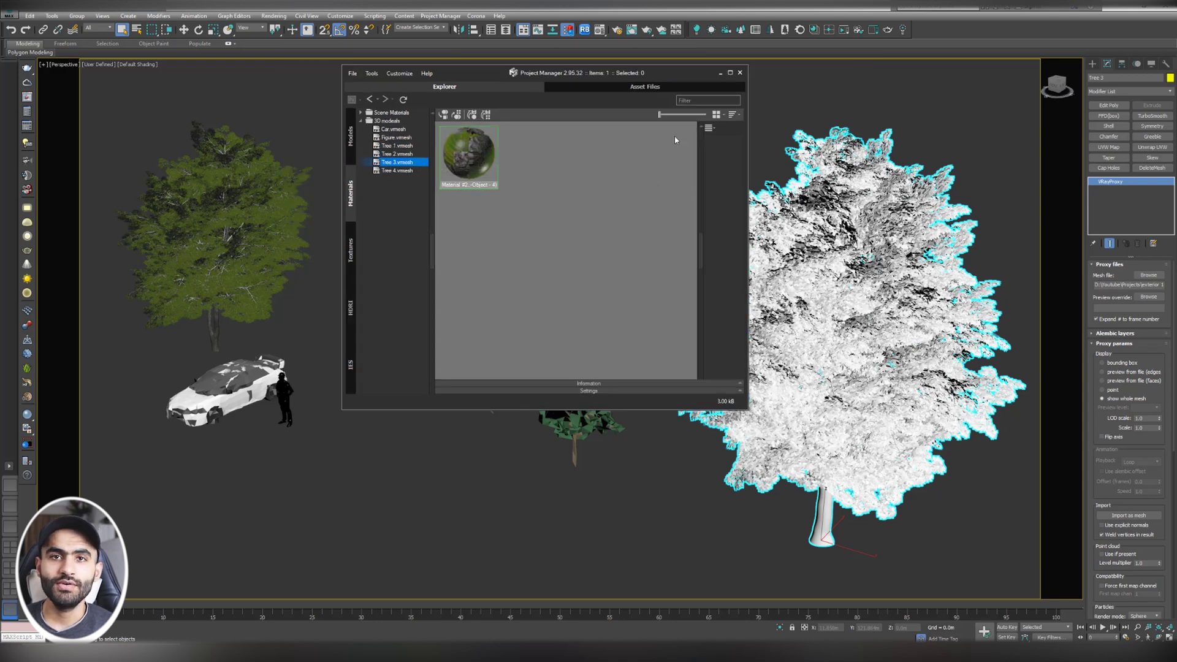
click(459, 167)
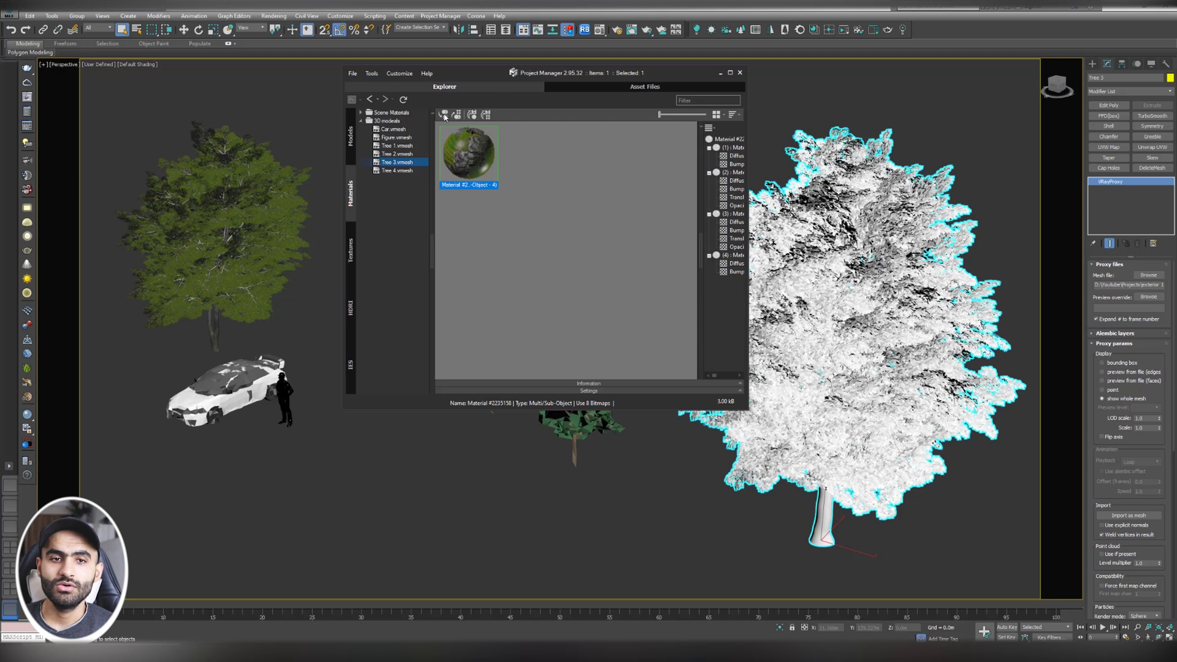
click(444, 116)
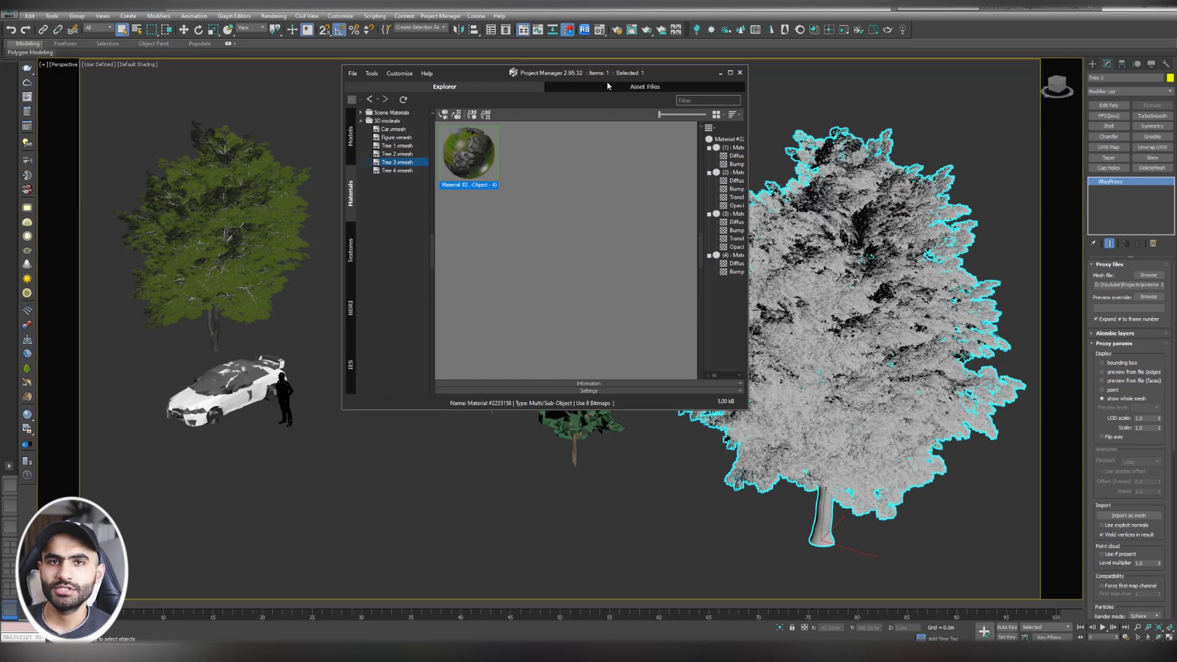
Step: Load the Tree 3 library material from Project Manager into the last sample slot of the Material Editor
click(600, 29)
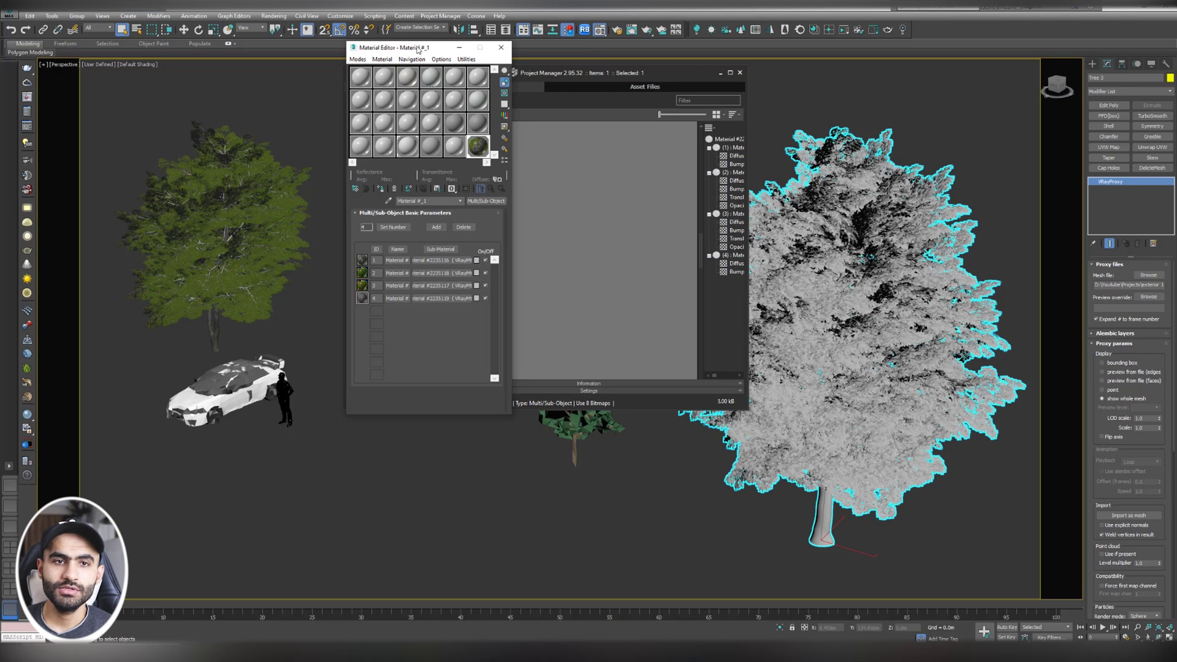
drag(423, 48, 243, 65)
click(600, 31)
key(m)
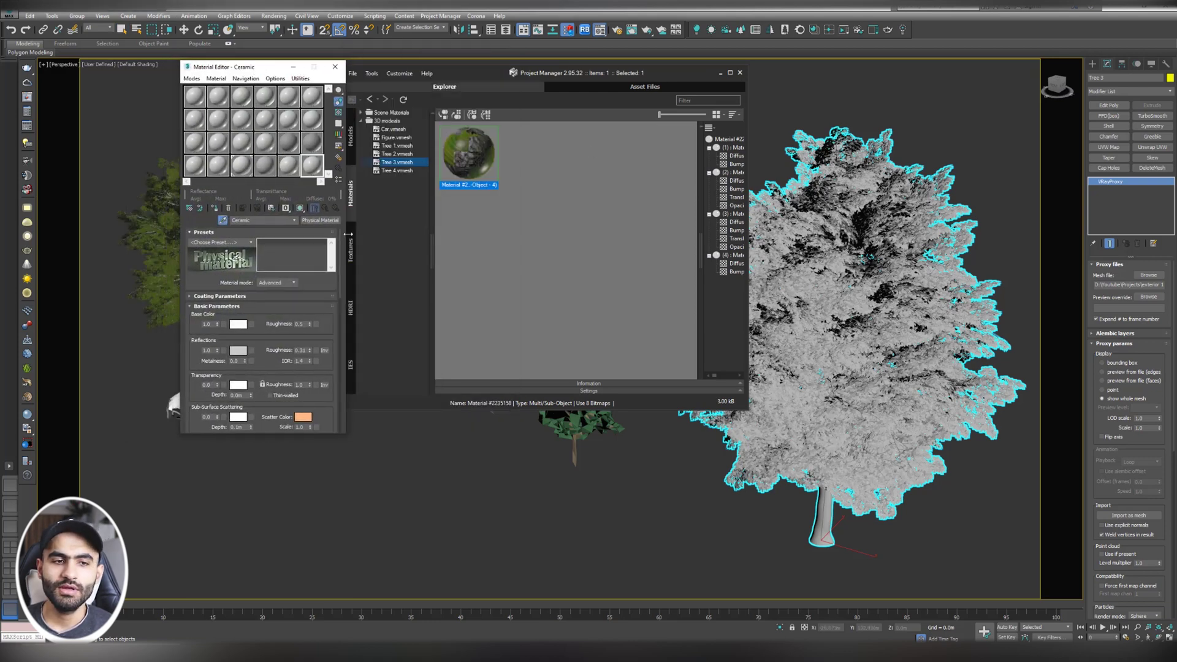
drag(468, 153, 312, 165)
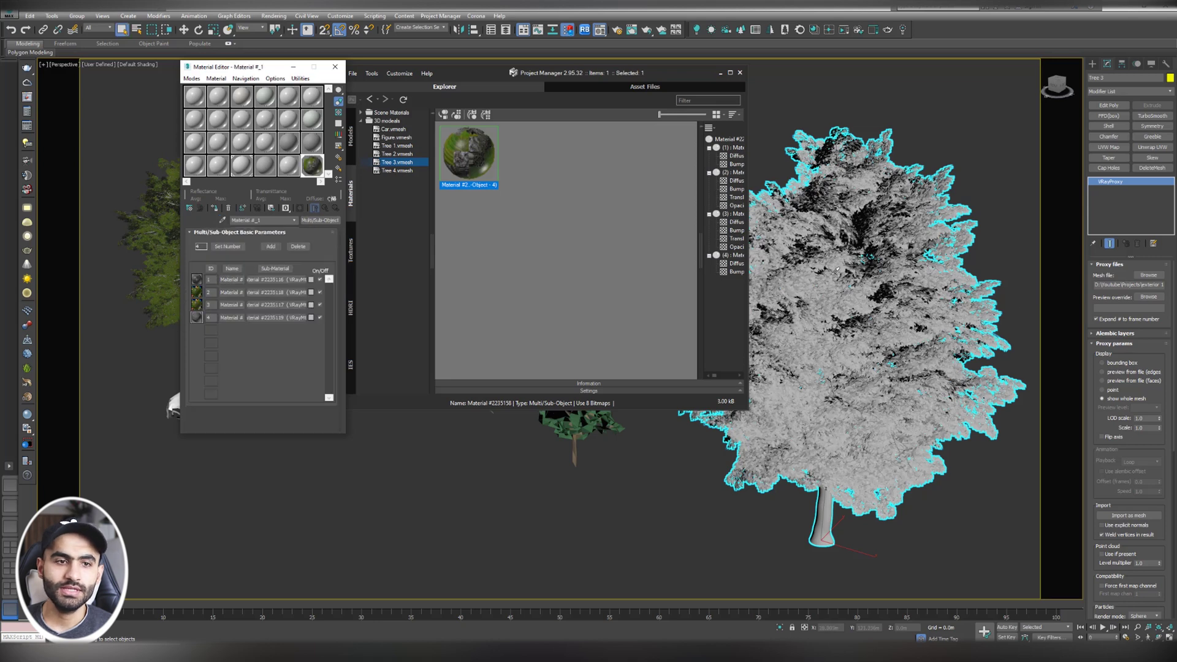
Step: Show the bark and leaf sub-materials of the tree's Multi/Sub-Object material shaded in the viewport
click(276, 279)
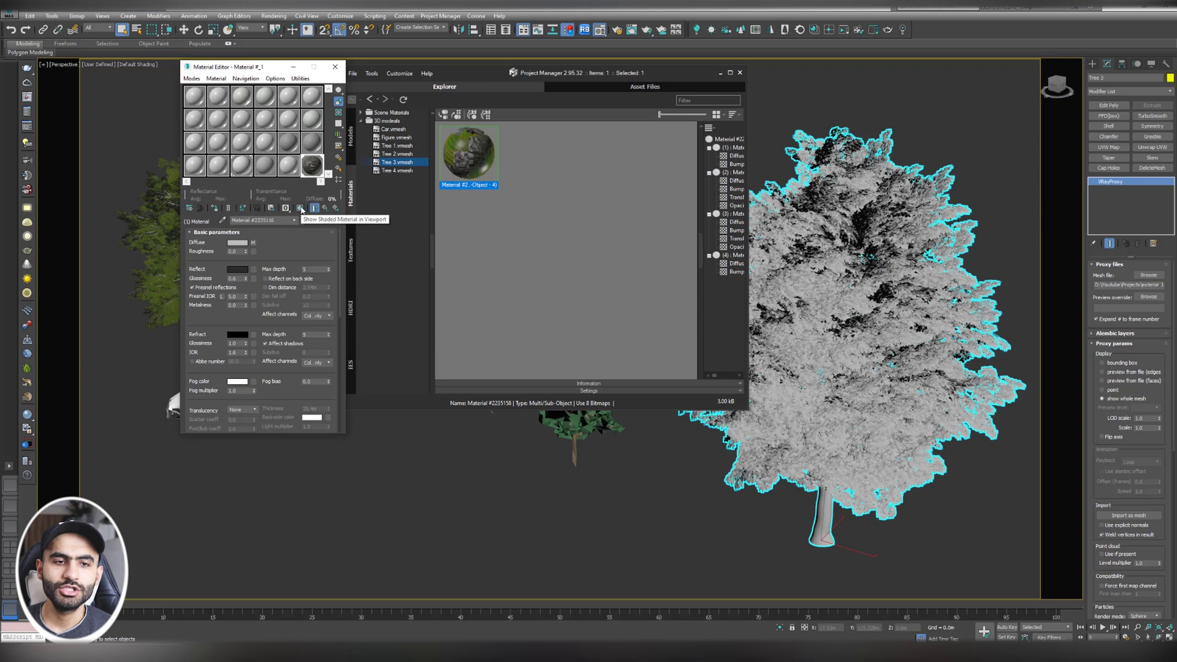
click(324, 208)
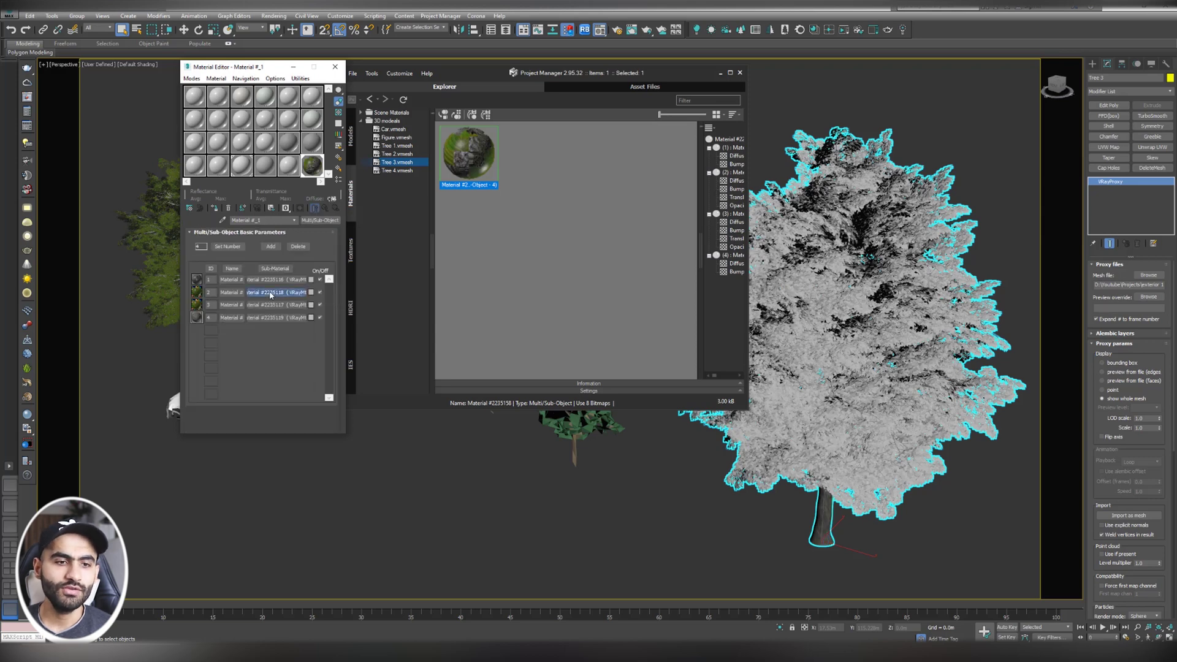
click(299, 253)
click(300, 209)
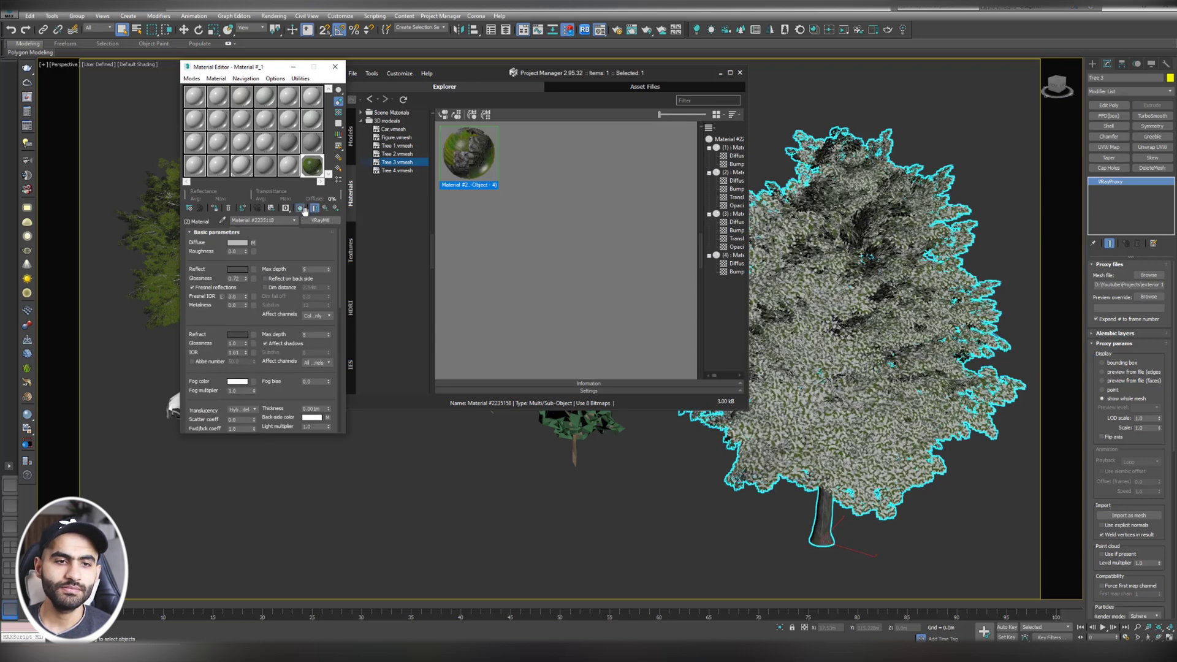
click(325, 207)
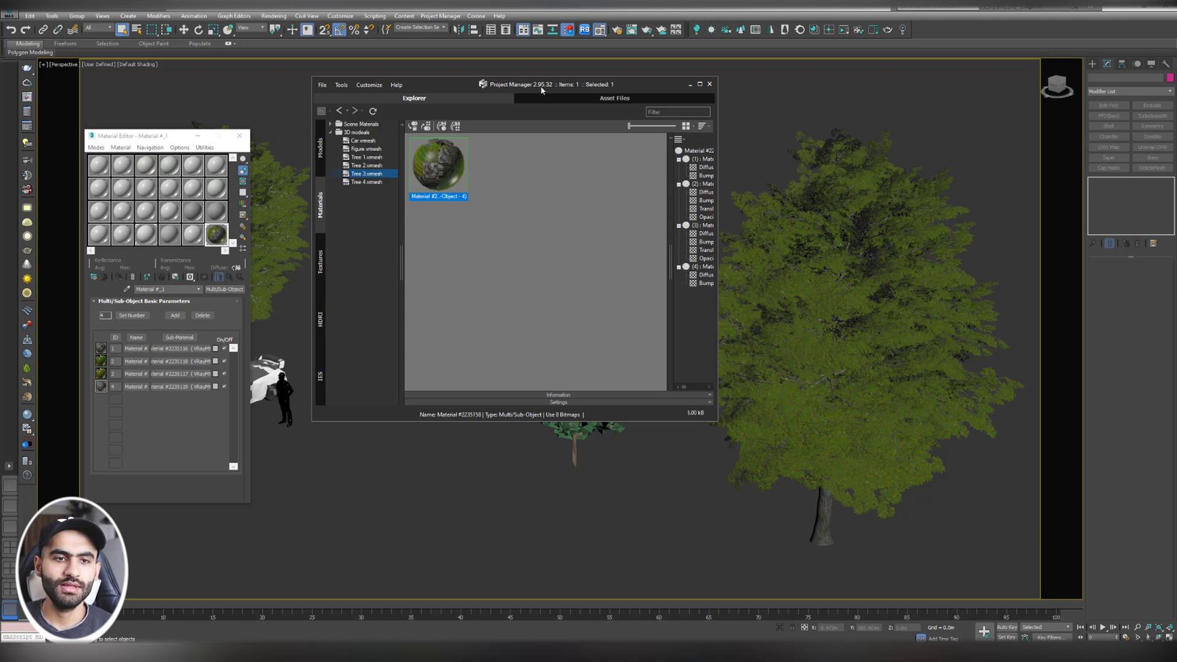
Step: Look through the HDRI, IES, Textures and Models categories in Project Manager
click(320, 319)
click(320, 377)
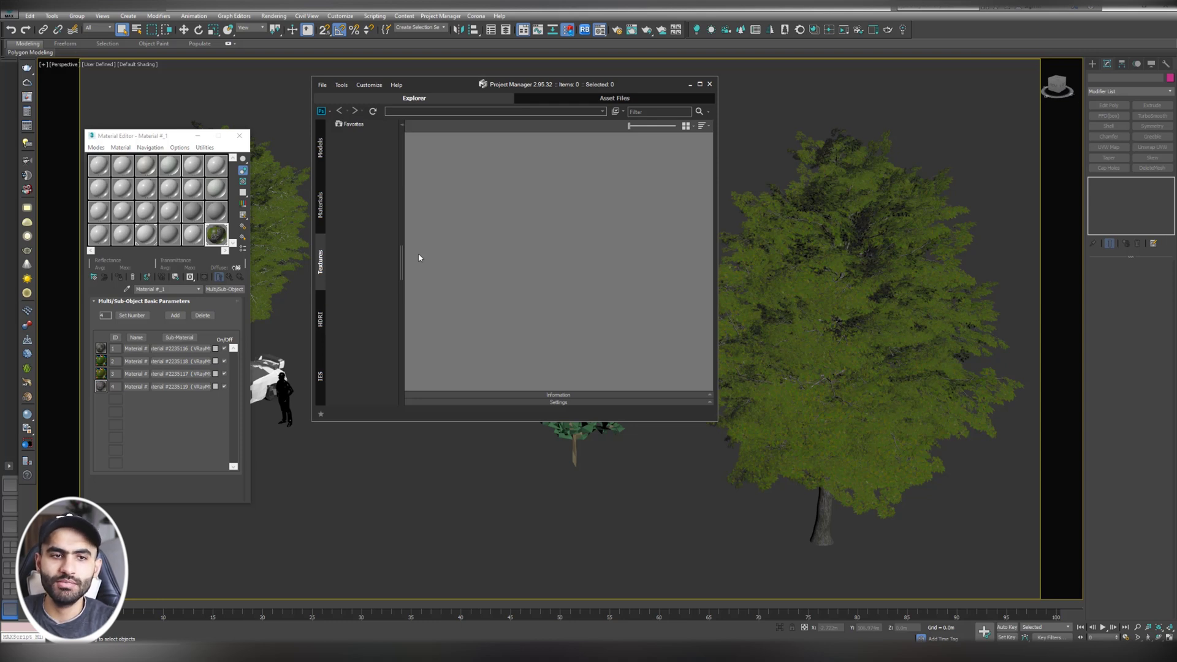
click(320, 147)
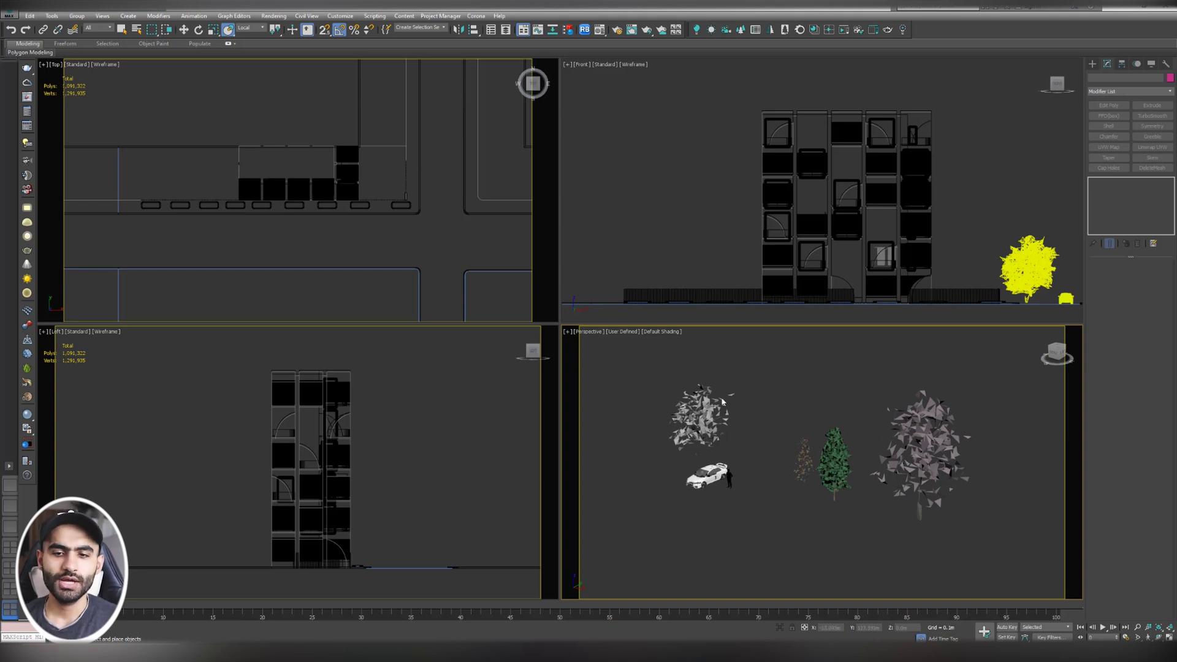
Step: Try shifting the tree proxy next to the car with the Move tool, and undo the move
click(699, 420)
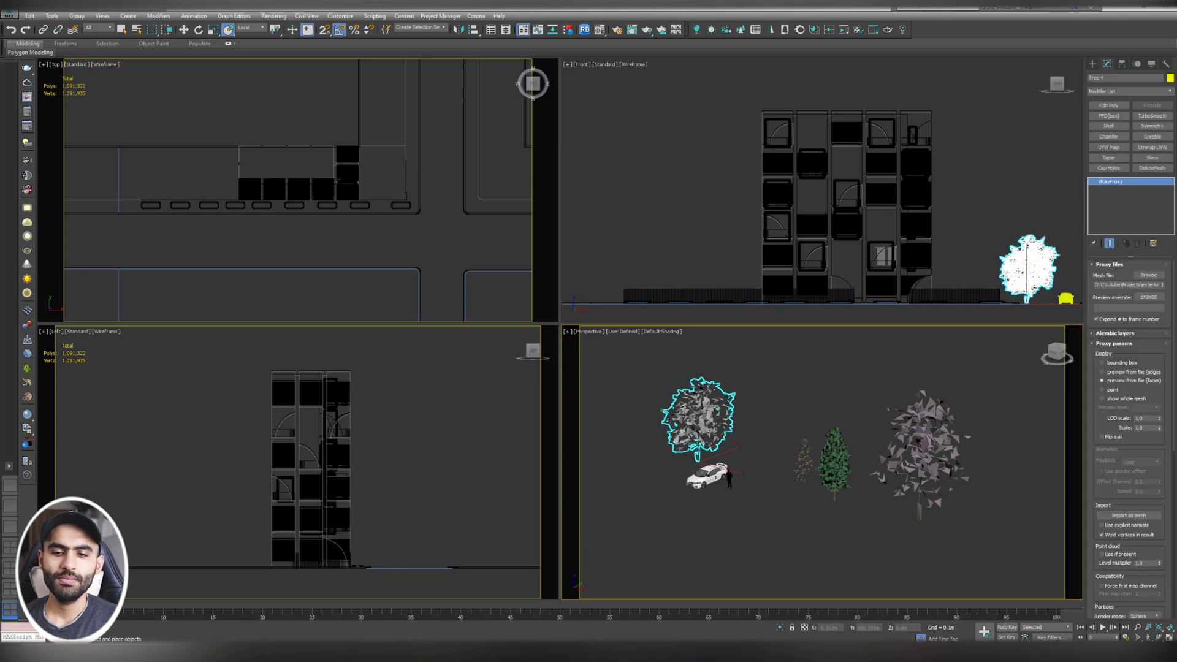
key(w)
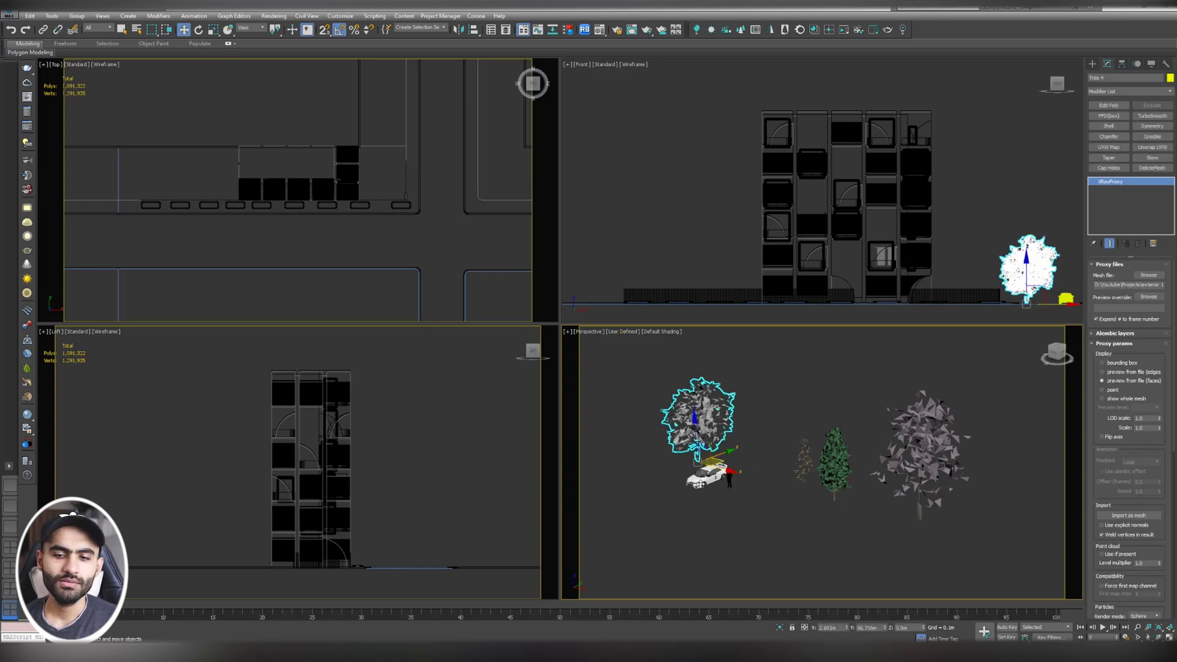
drag(723, 461, 636, 451)
key(ctrl+z)
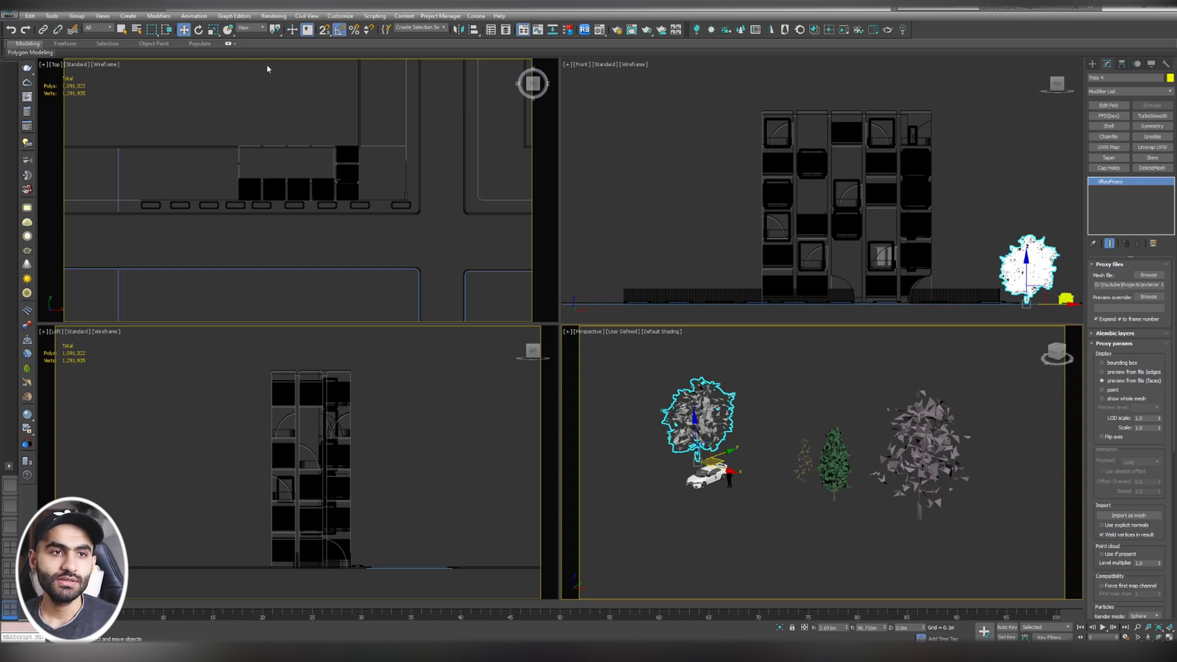
Step: Use Select and Place to put the tree proxy next to the car onto the open corner beside the building in the Top view
click(227, 29)
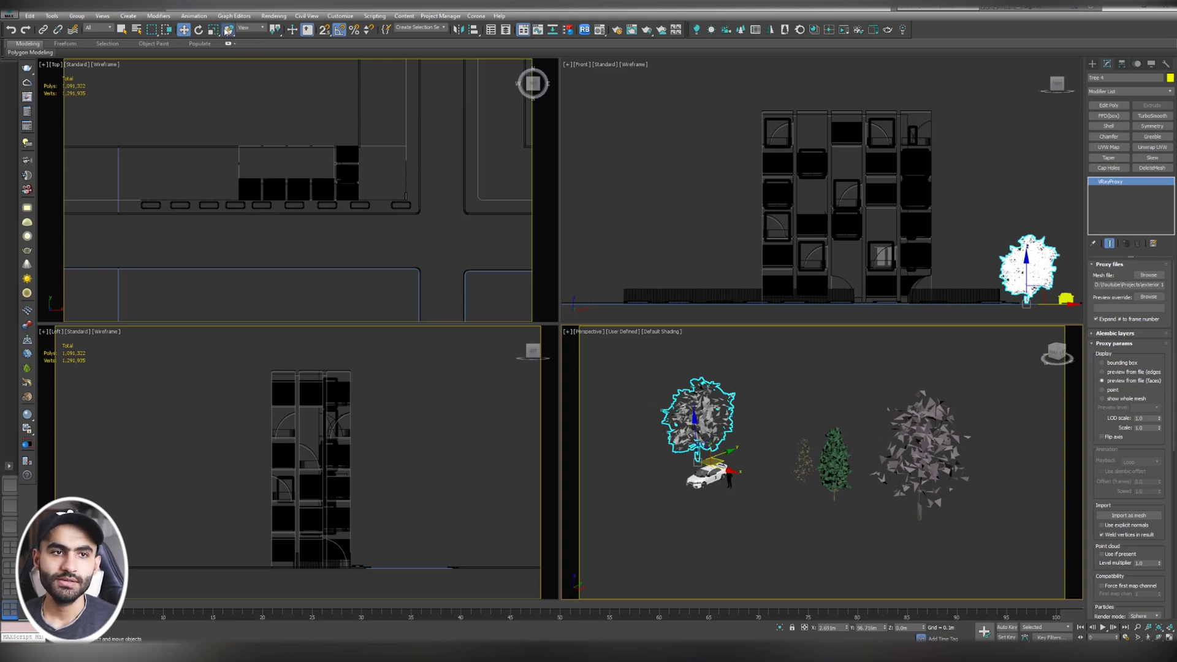
click(642, 420)
key(alt+w)
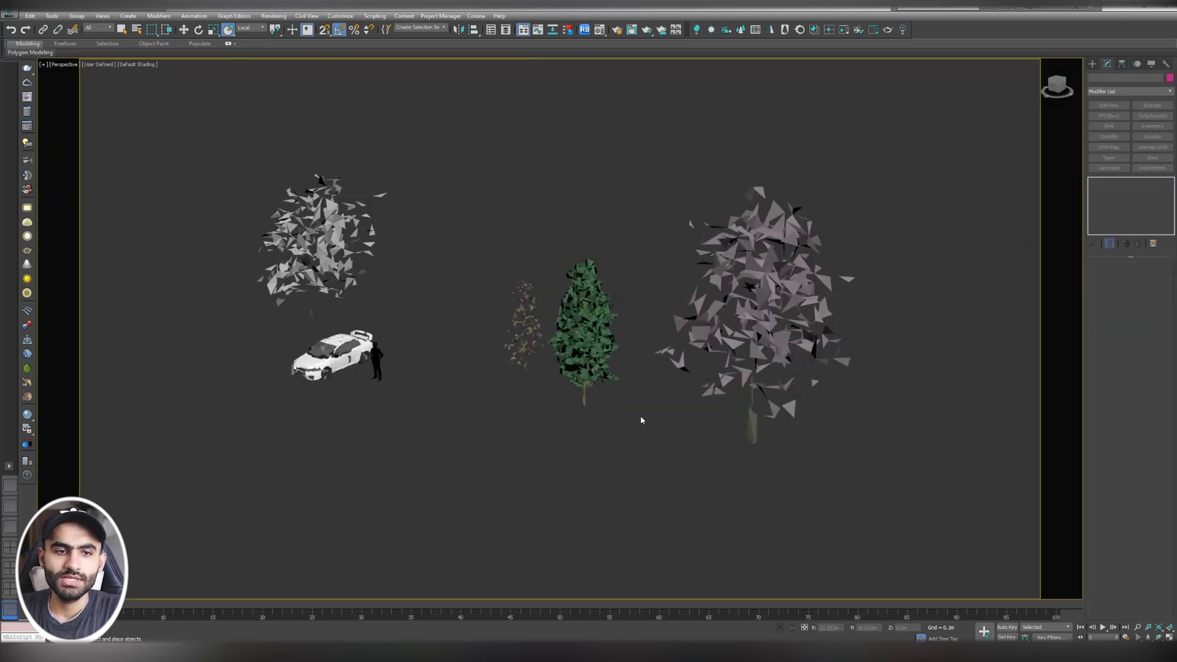
click(334, 265)
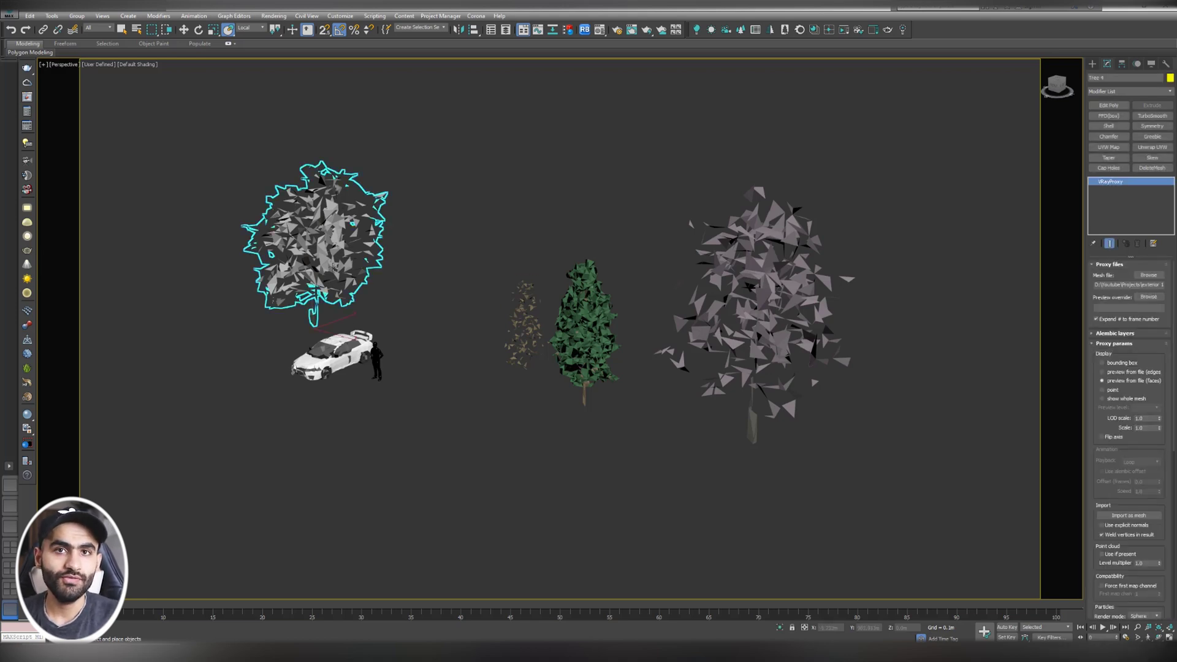
key(alt+w)
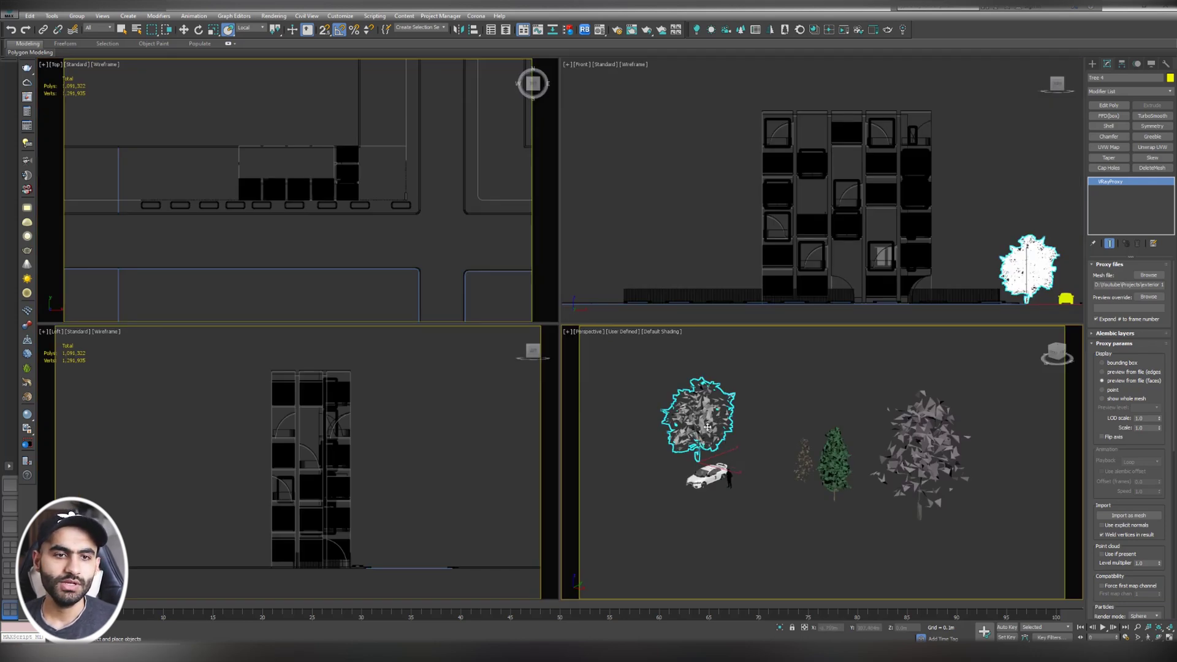
drag(708, 425, 386, 188)
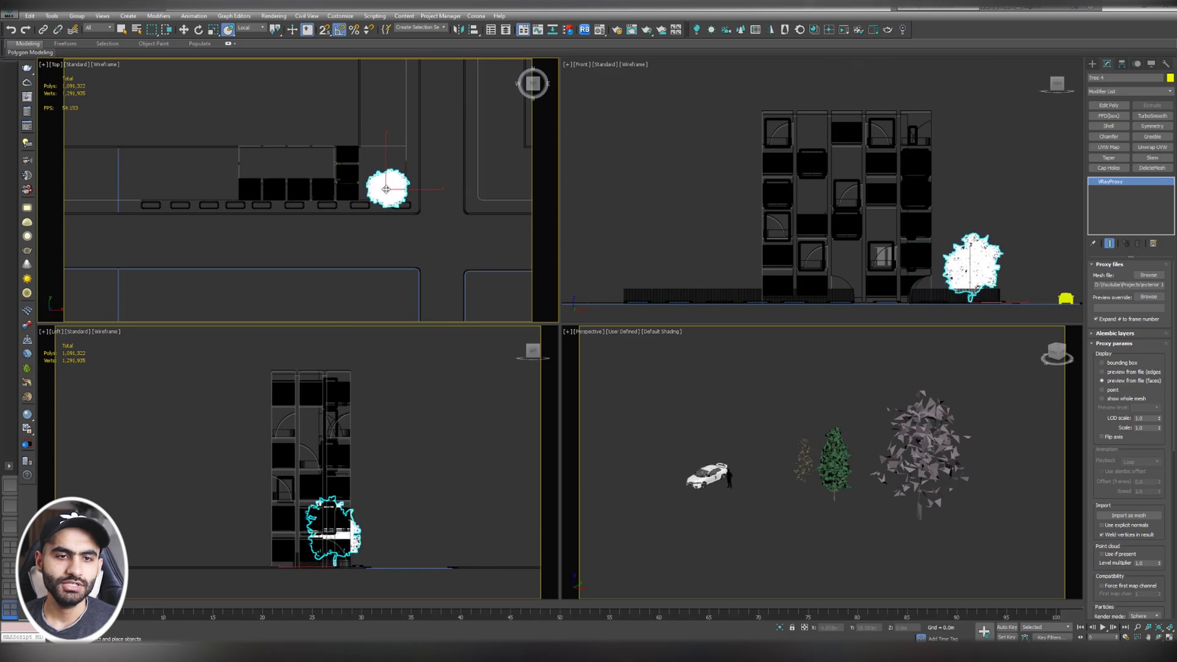
Step: Show the placed tree proxy as a whole mesh and slide it across the sidewalk surface within the fenced corner in the perspective view
key(alt+w)
key(z)
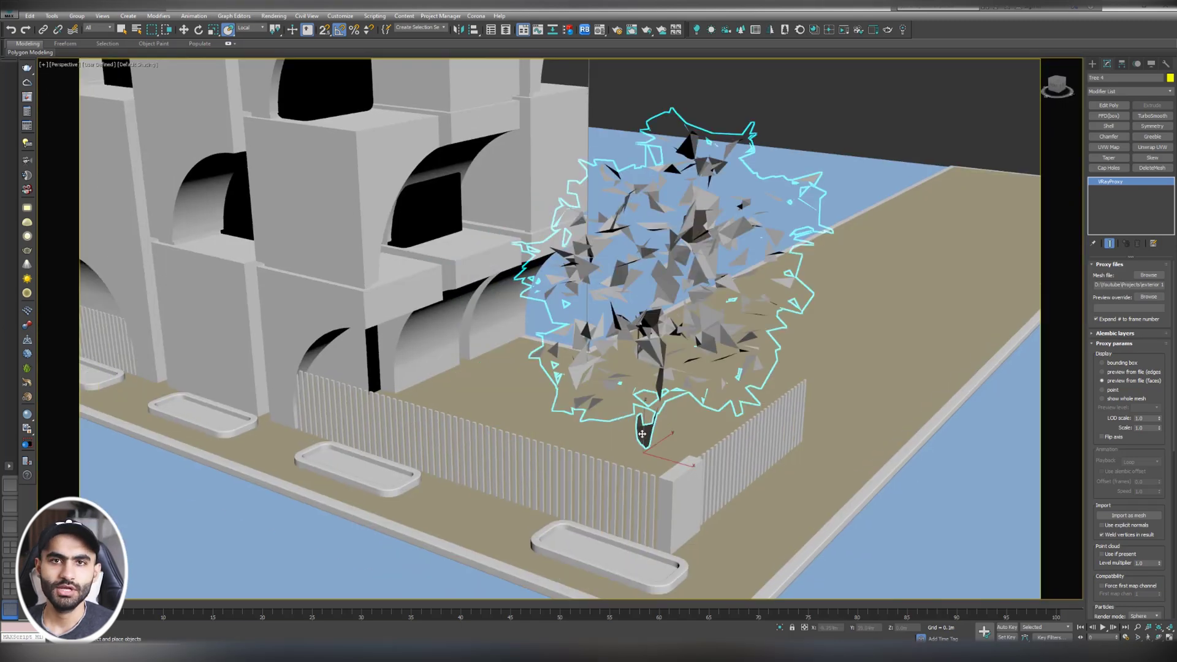
drag(642, 434, 704, 408)
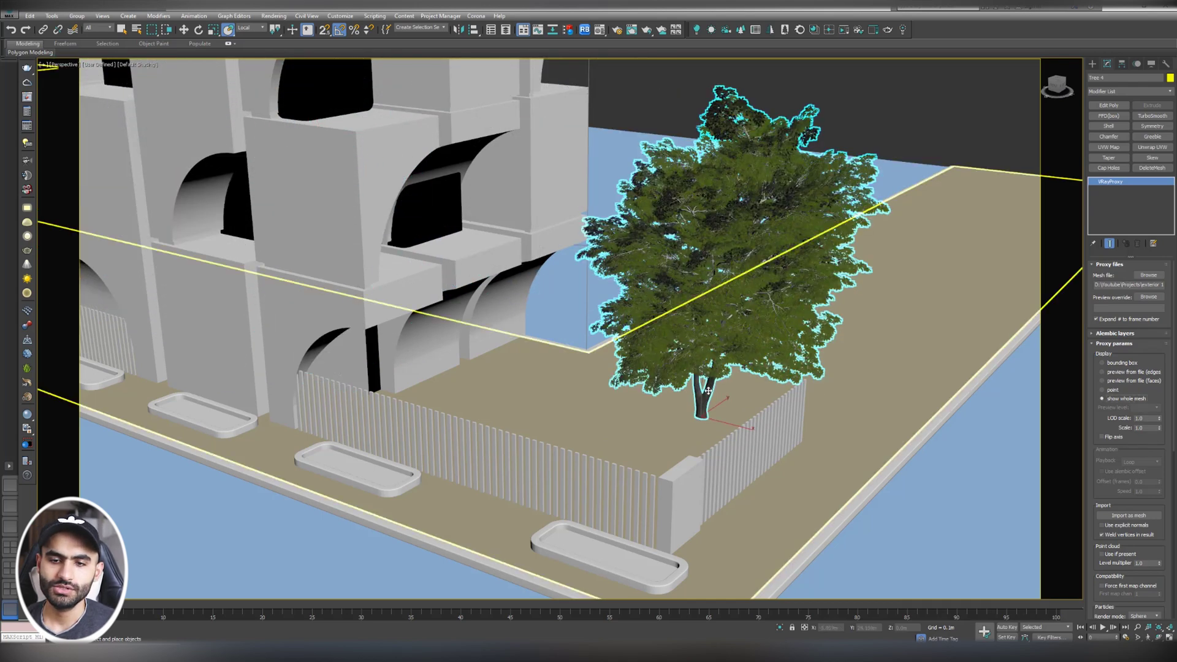
alt+middle_drag(819, 388, 453, 487)
drag(454, 487, 766, 373)
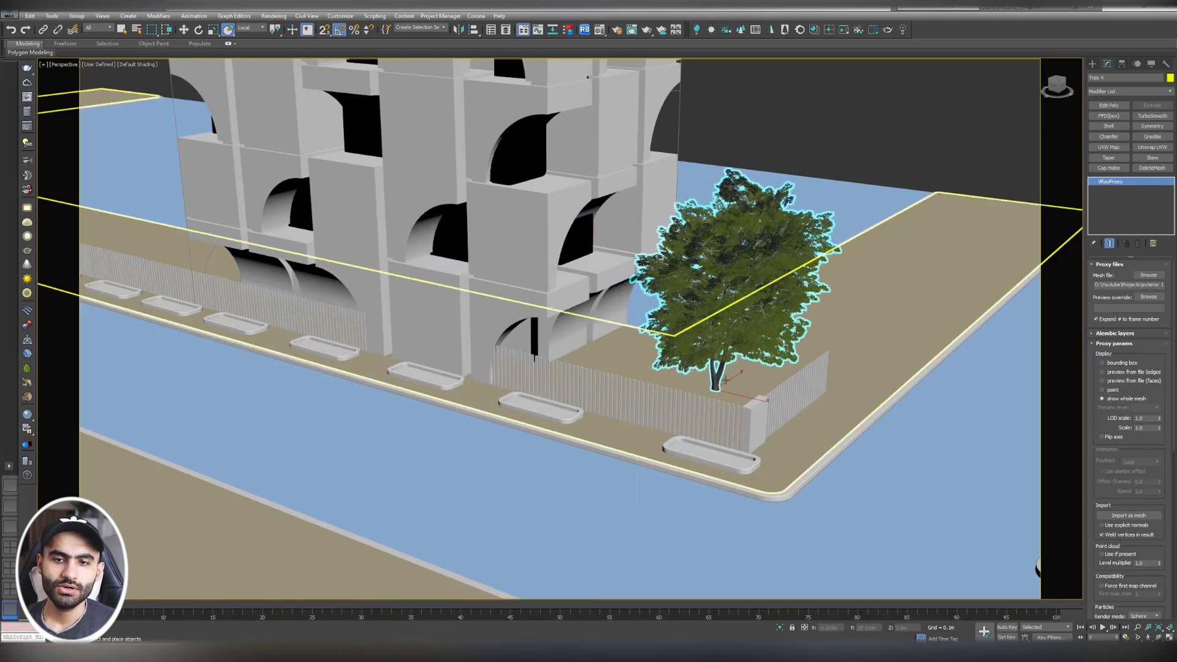
scroll(724, 393, up, 3)
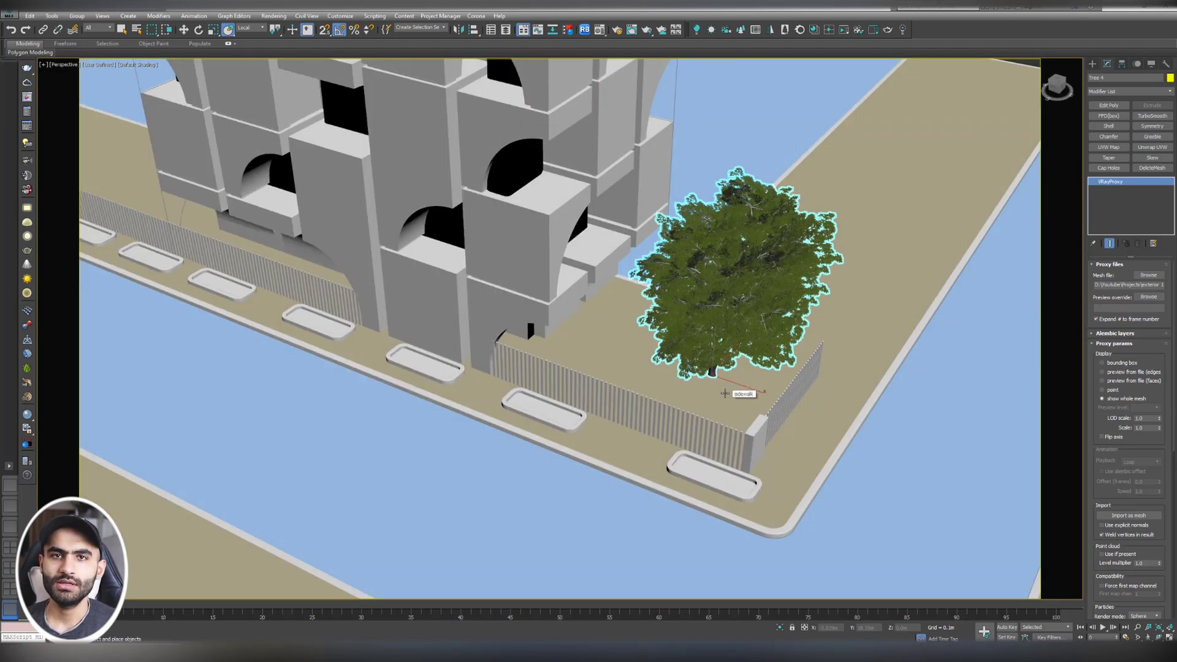
Step: Switch to File Explorer and apply the building photo from 1- Concept as the wireframe perspective view's background only, without an environment map
key(alt+w)
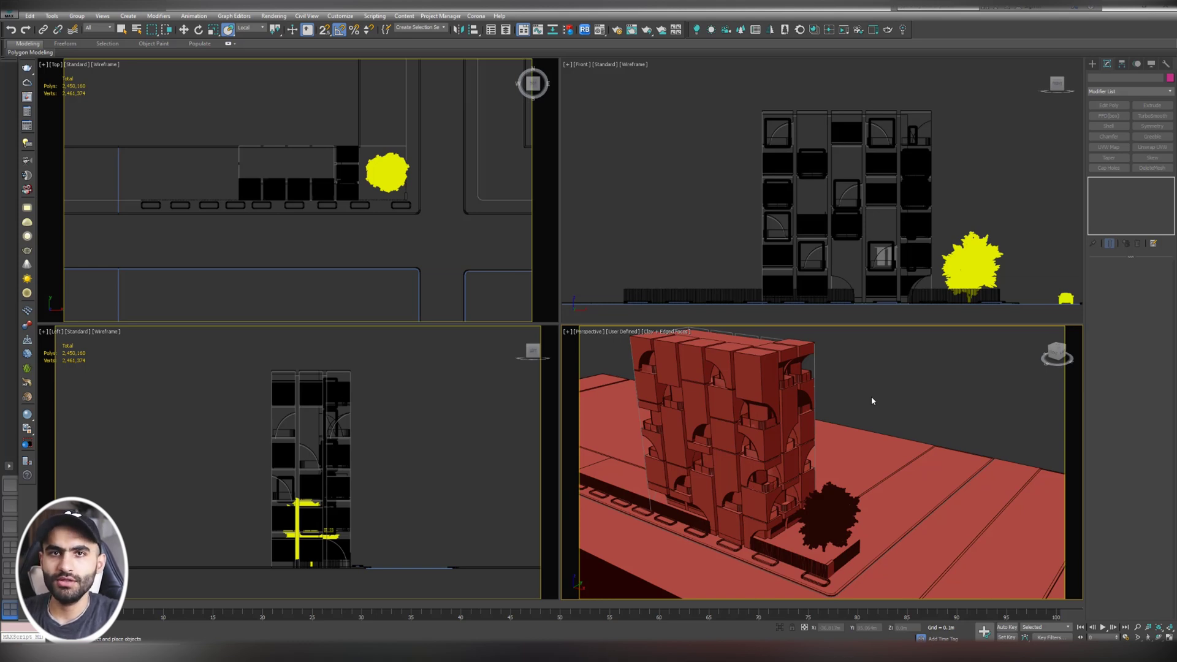
key(alt+Tab)
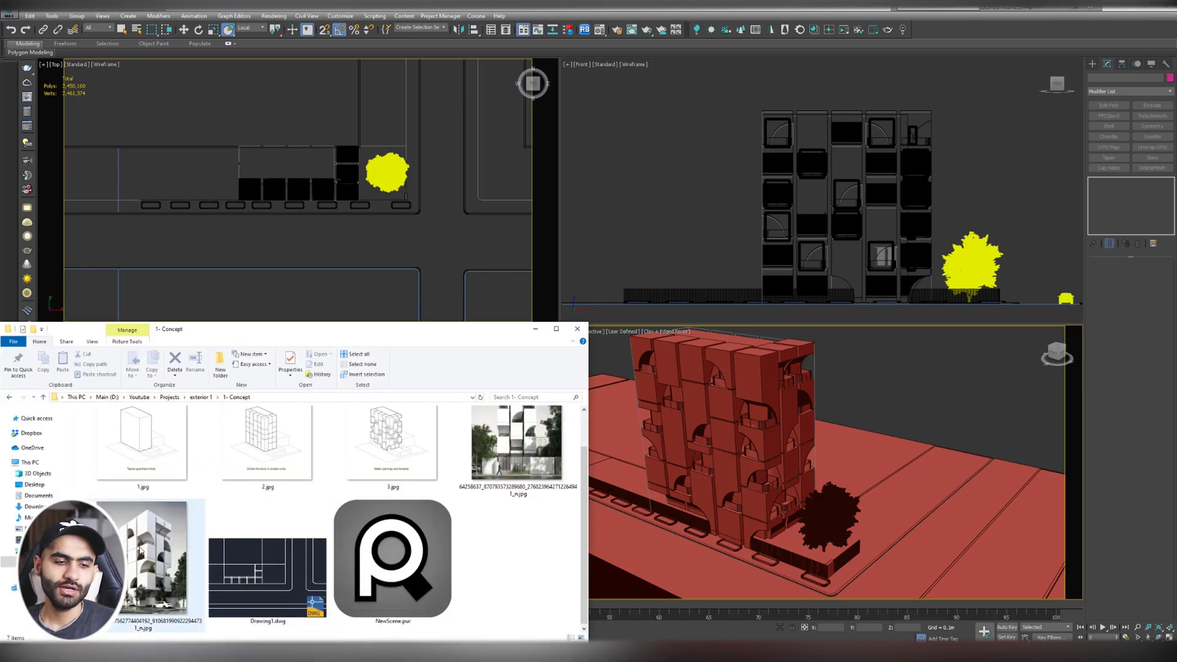
drag(139, 554, 924, 384)
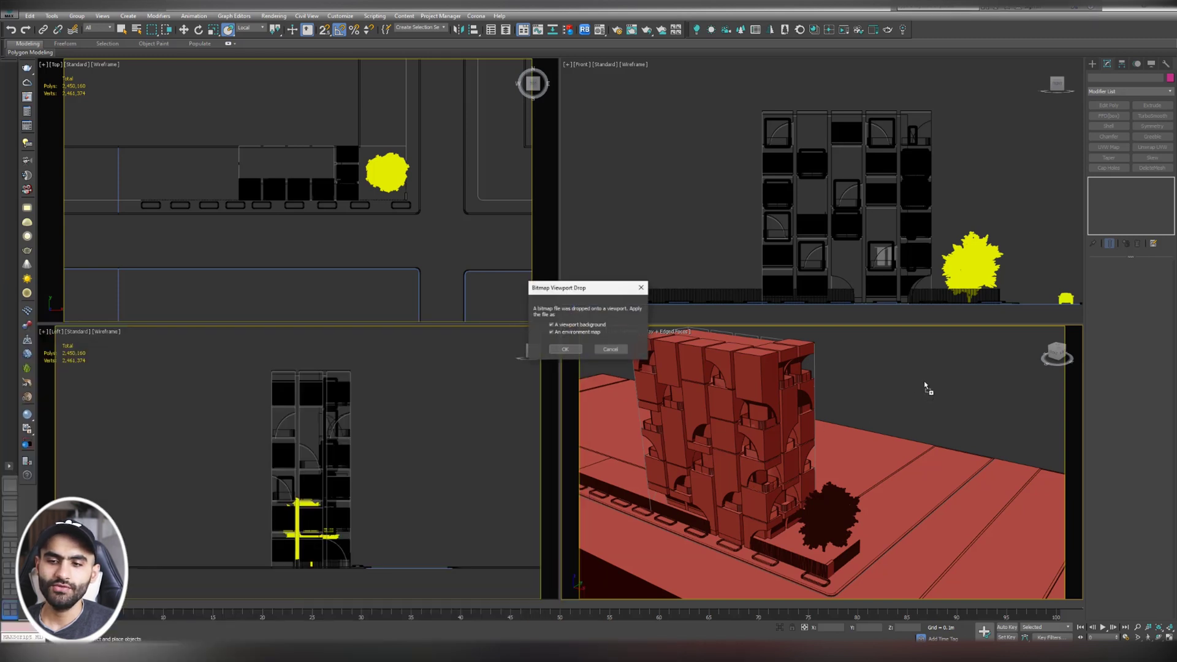
click(551, 332)
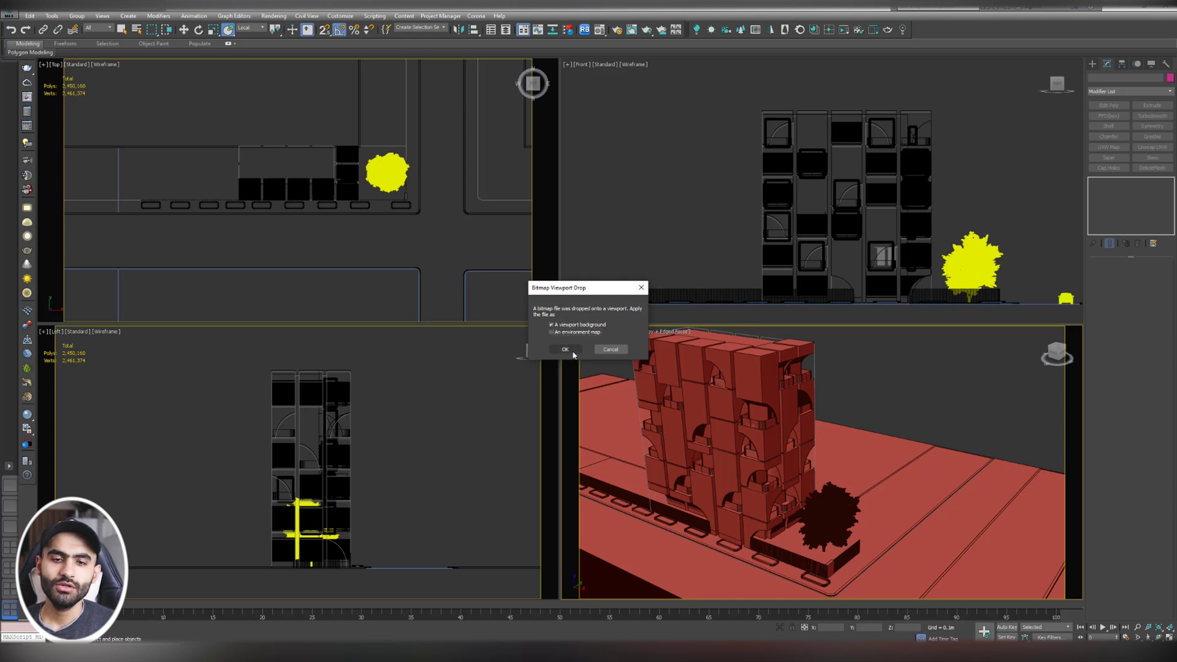
click(573, 353)
key(F3)
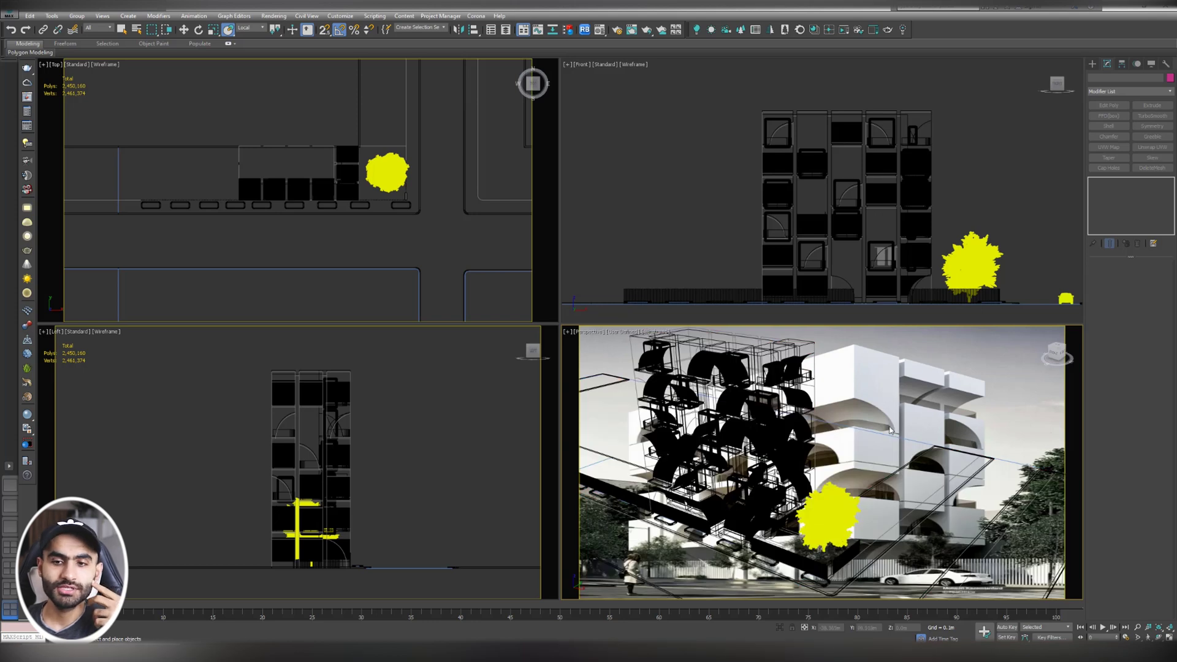
Step: Set the render output size to Custom with a width of 1000 and a height of 1250
click(903, 363)
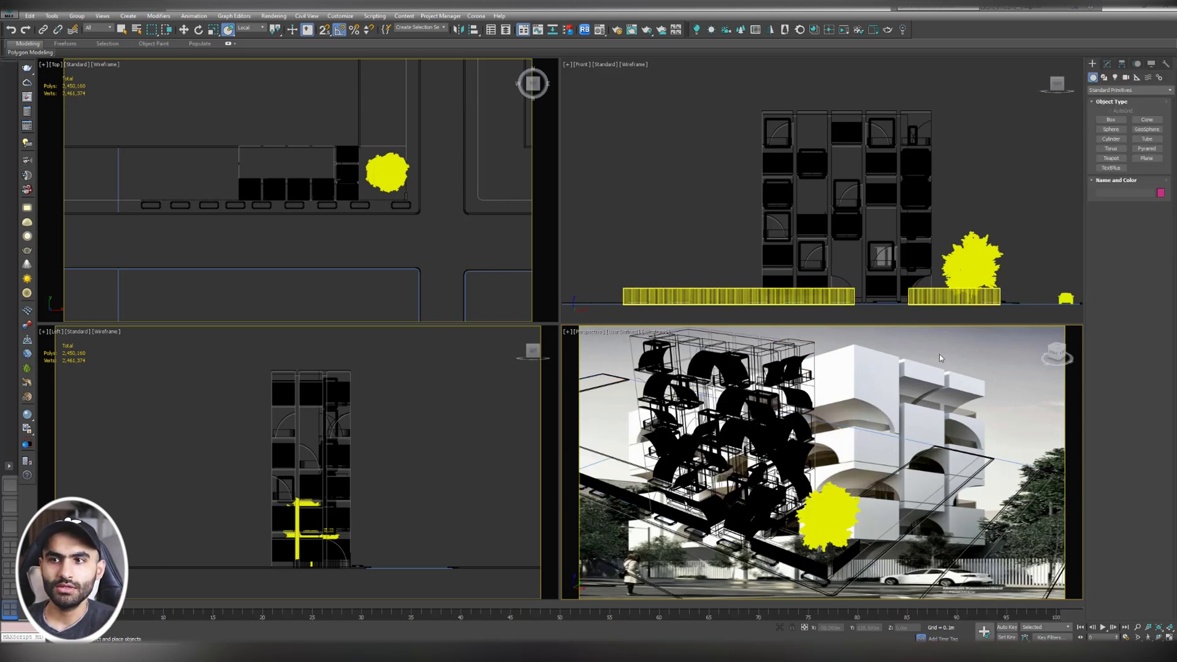
click(1166, 63)
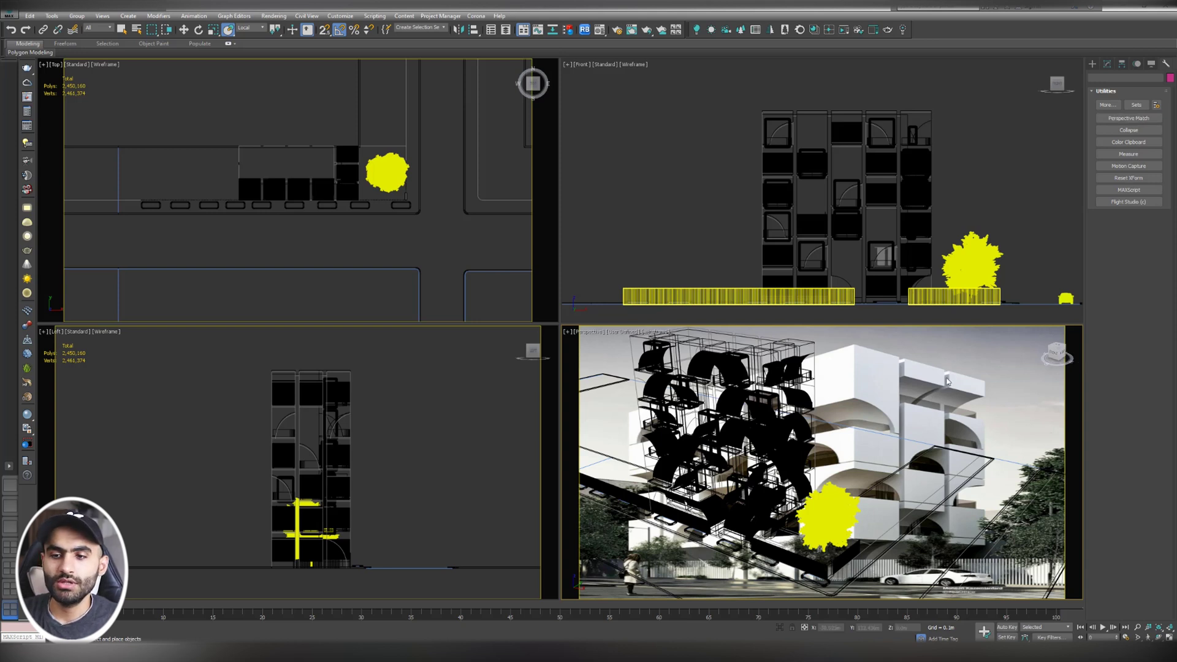
click(616, 31)
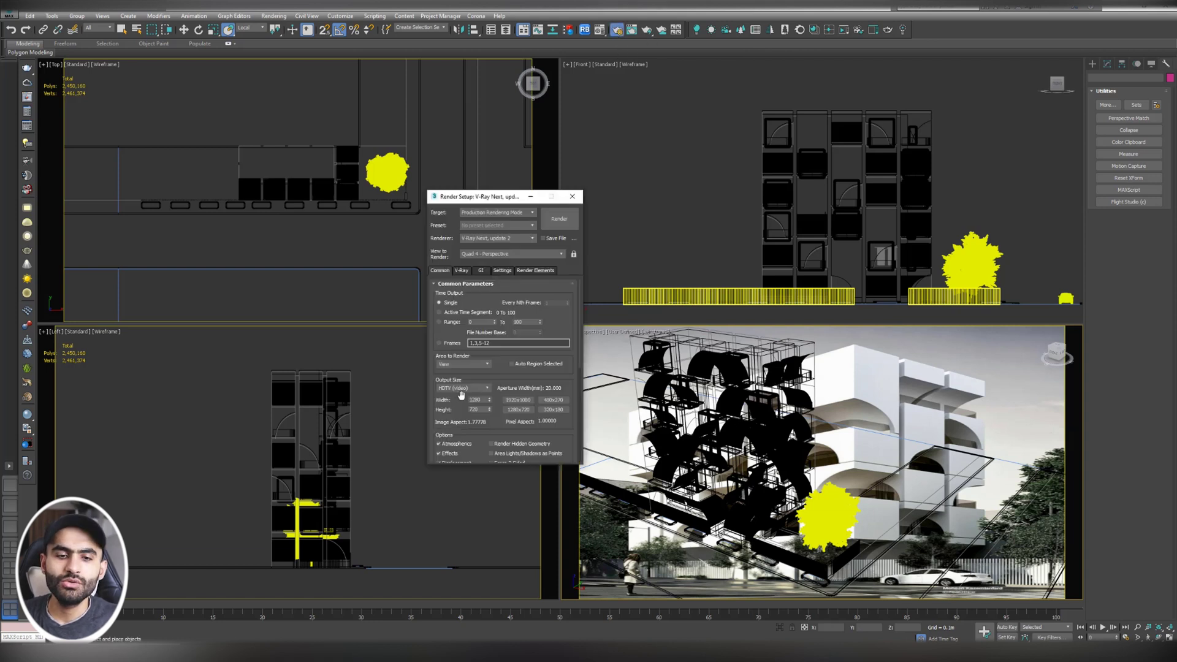
click(463, 389)
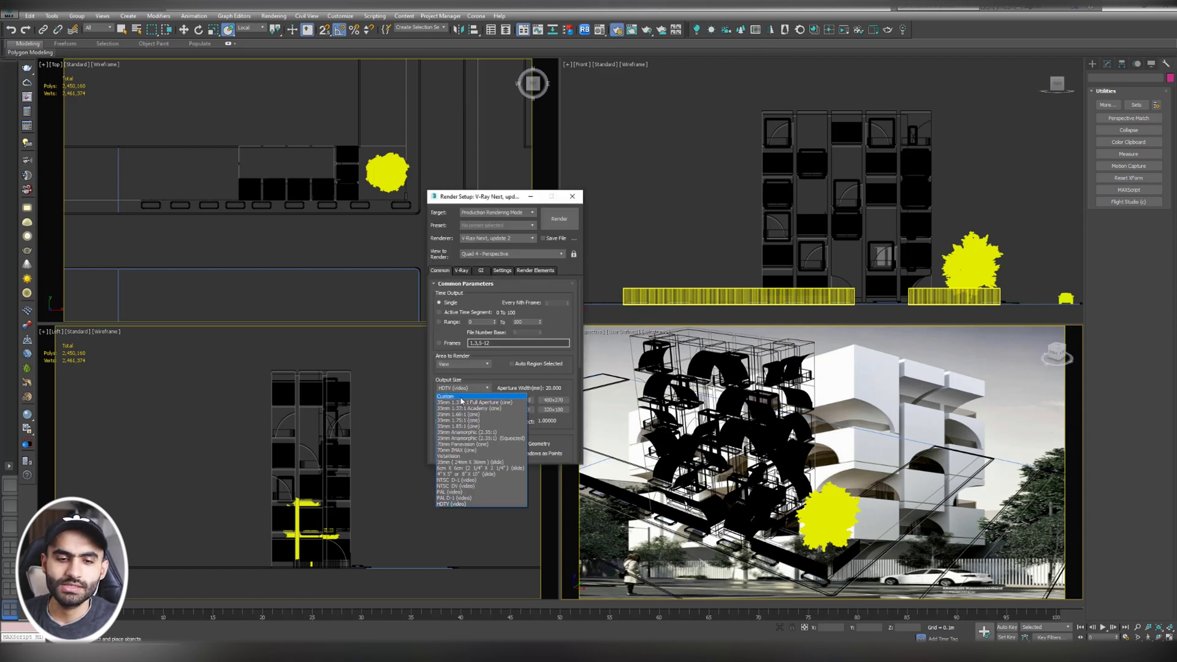
click(461, 397)
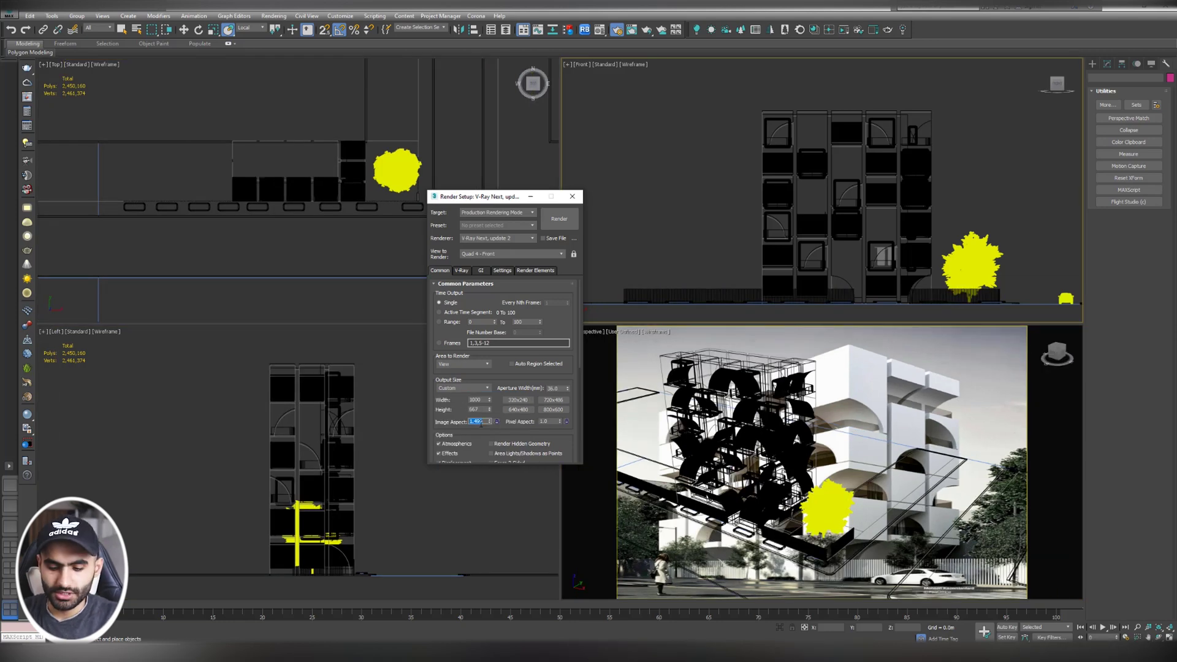
text(1250)
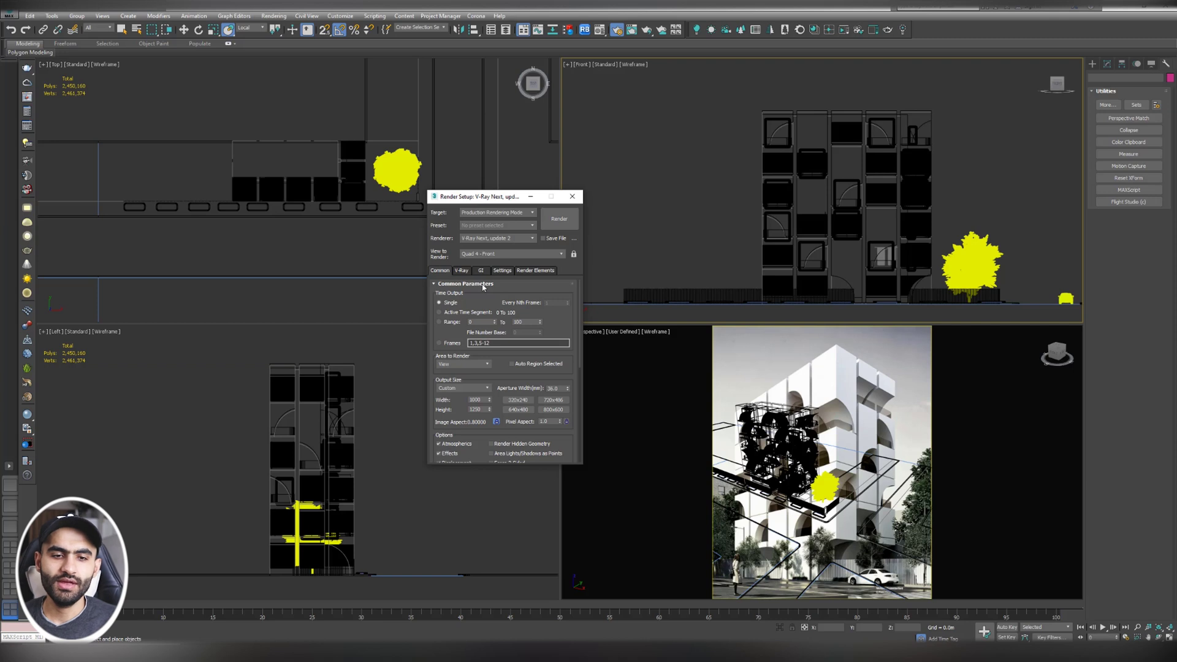
click(483, 283)
click(572, 197)
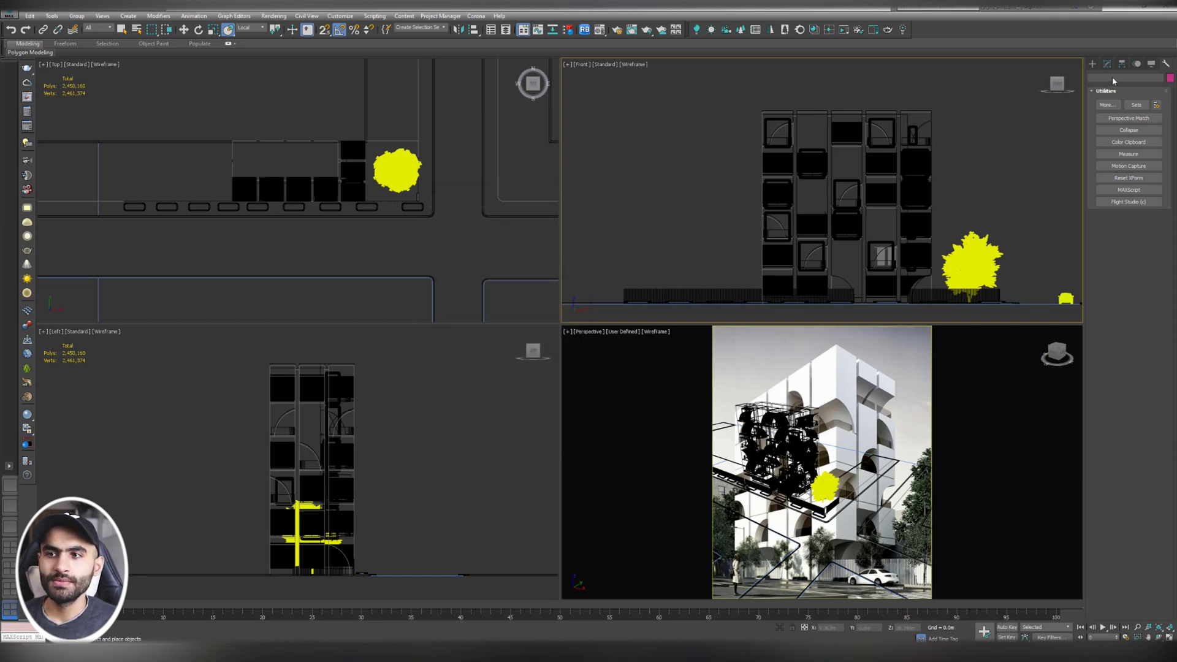
Step: Create a V-Ray physical camera in the Top view from the street crossing, aimed at the building with a target distance of about 30 m
click(1092, 64)
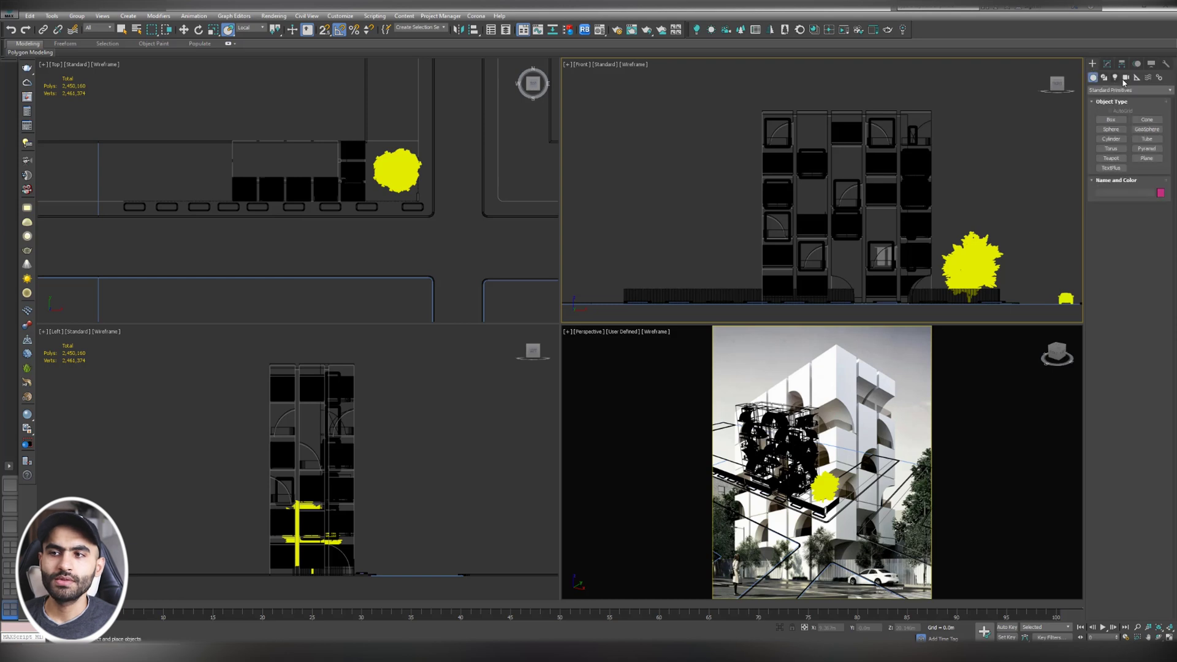
click(1125, 78)
click(1123, 90)
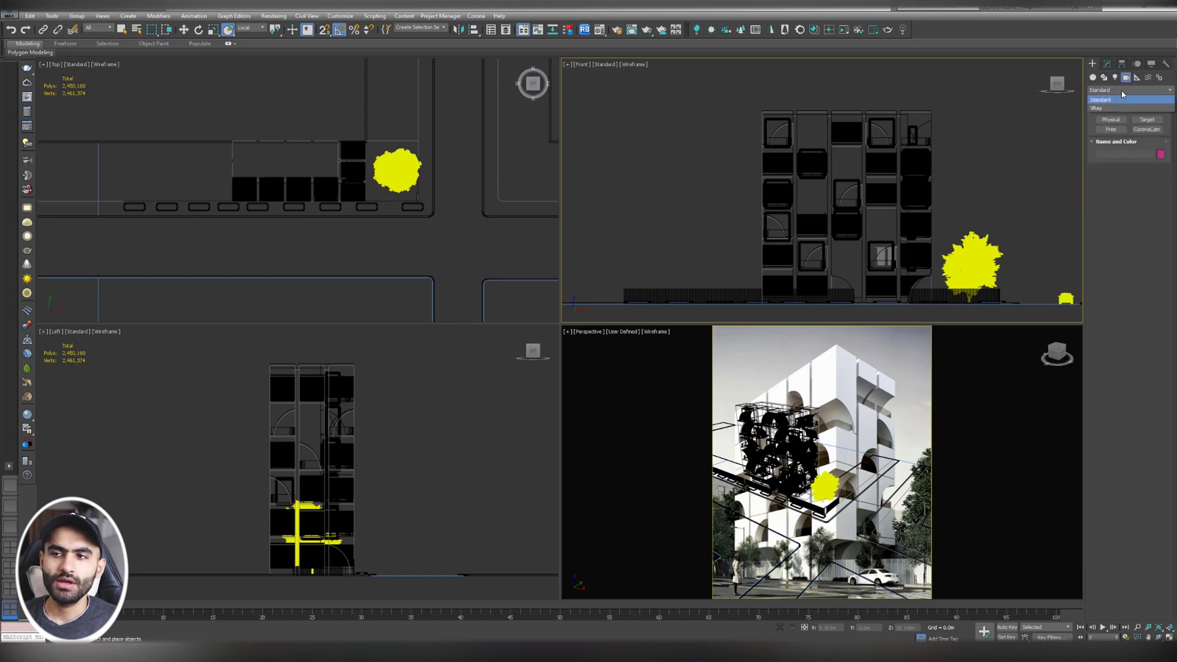
click(1118, 108)
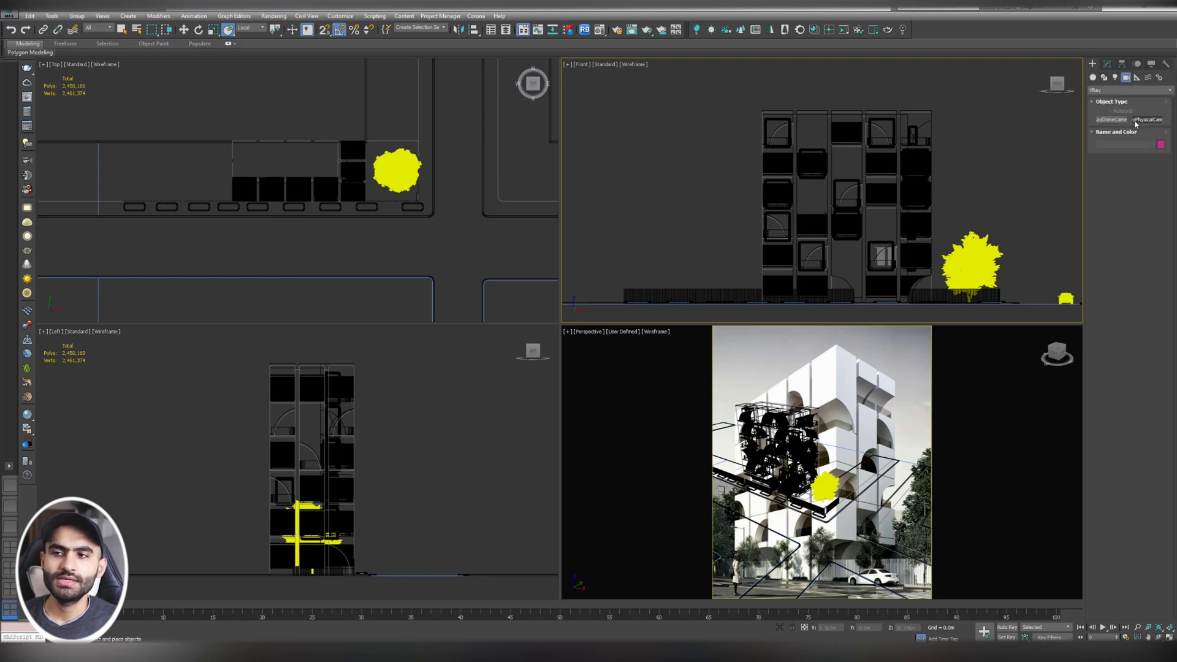
click(1145, 119)
middle_drag(424, 261, 413, 254)
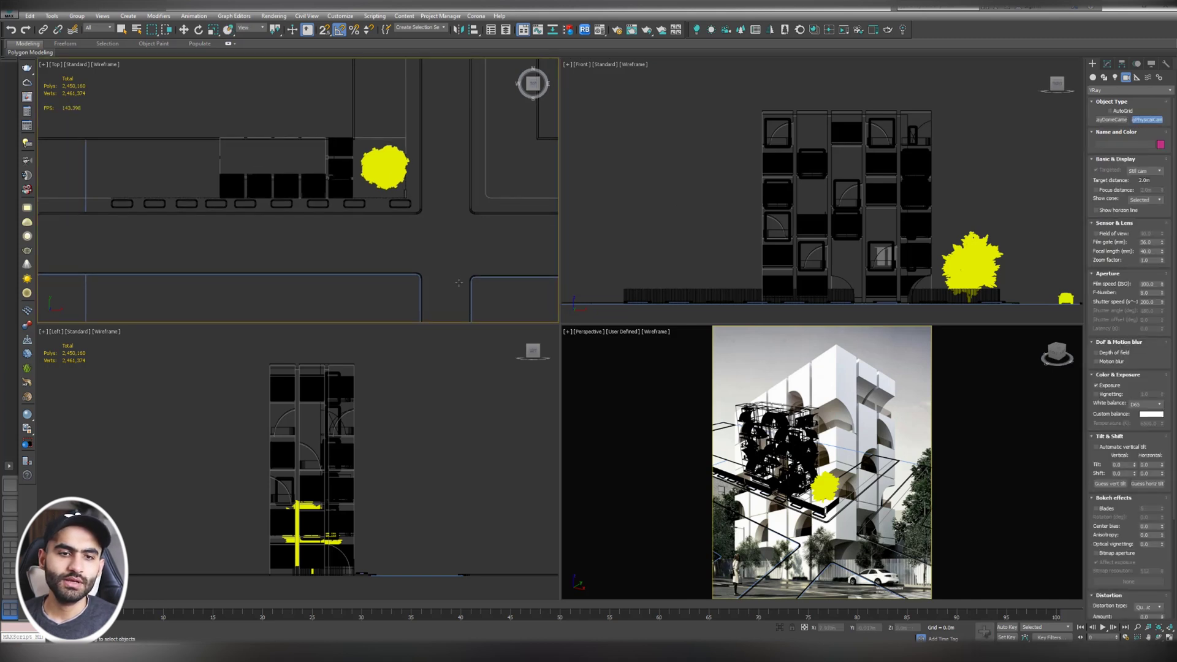
drag(458, 283, 311, 175)
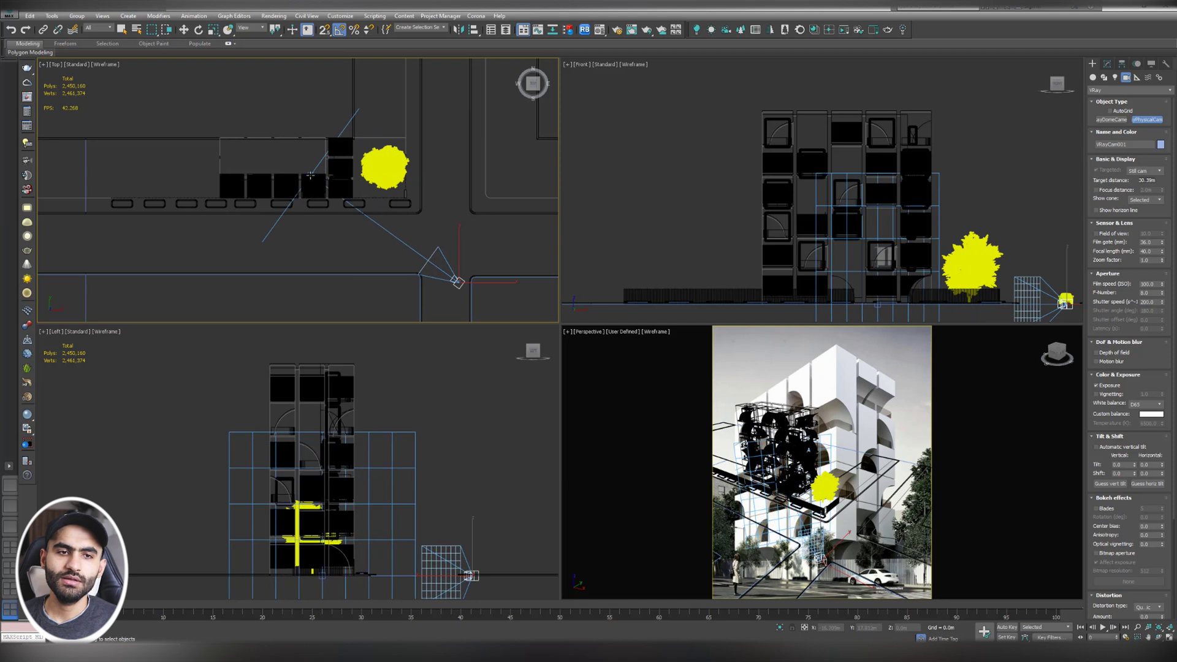
Step: Show the perspective view through the new V-Ray camera, then pan and orbit the camera to frame the building over the background photo
right_click(726, 348)
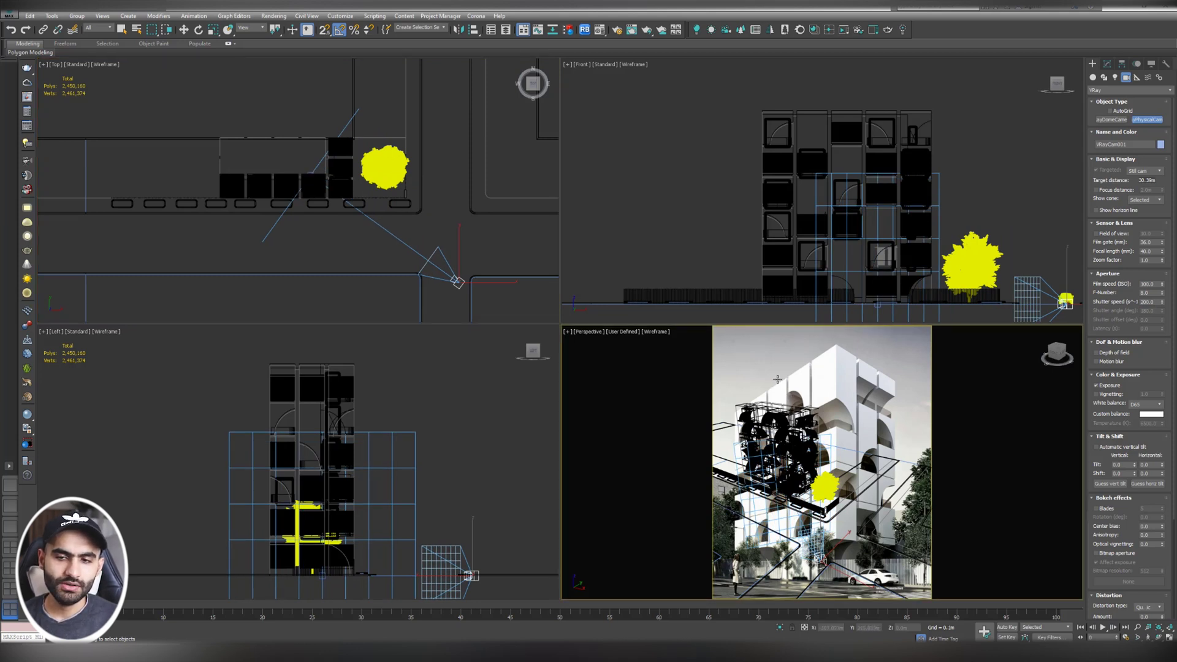
key(c)
middle_drag(855, 403, 861, 453)
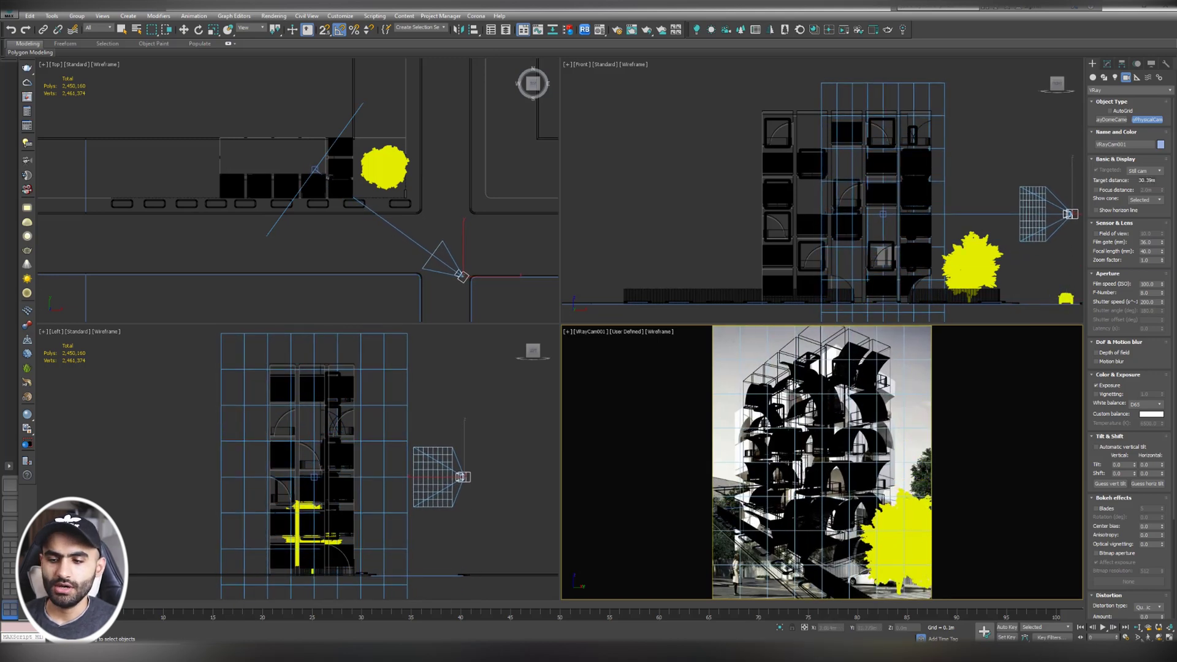
click(1158, 638)
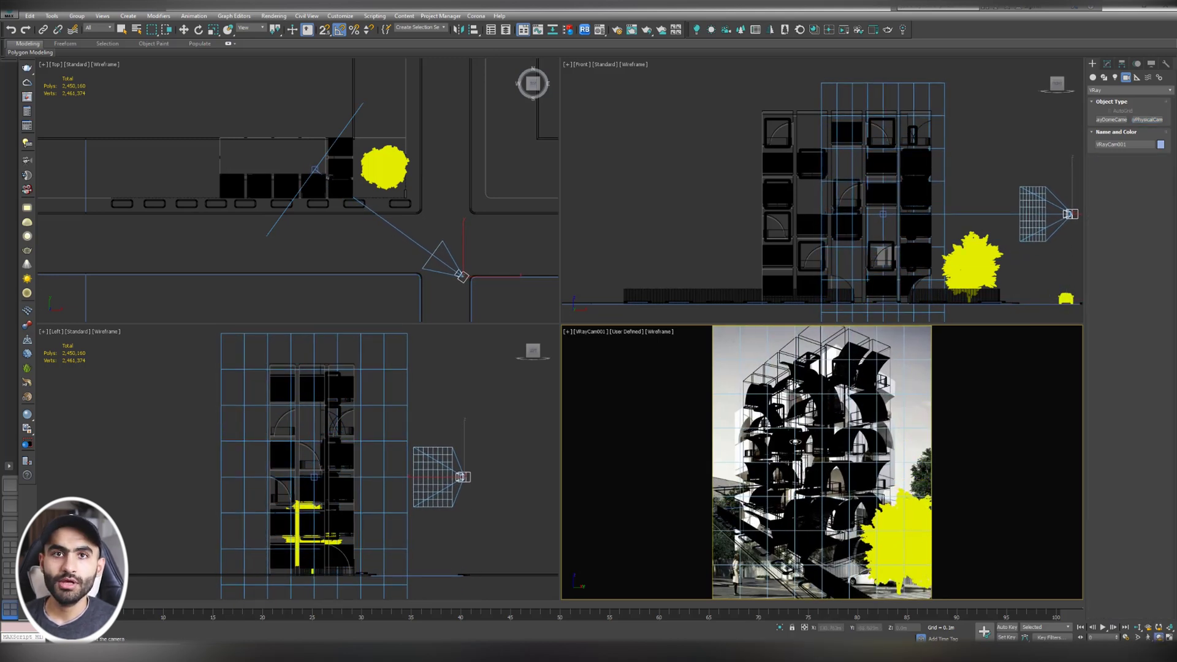
drag(796, 447, 802, 432)
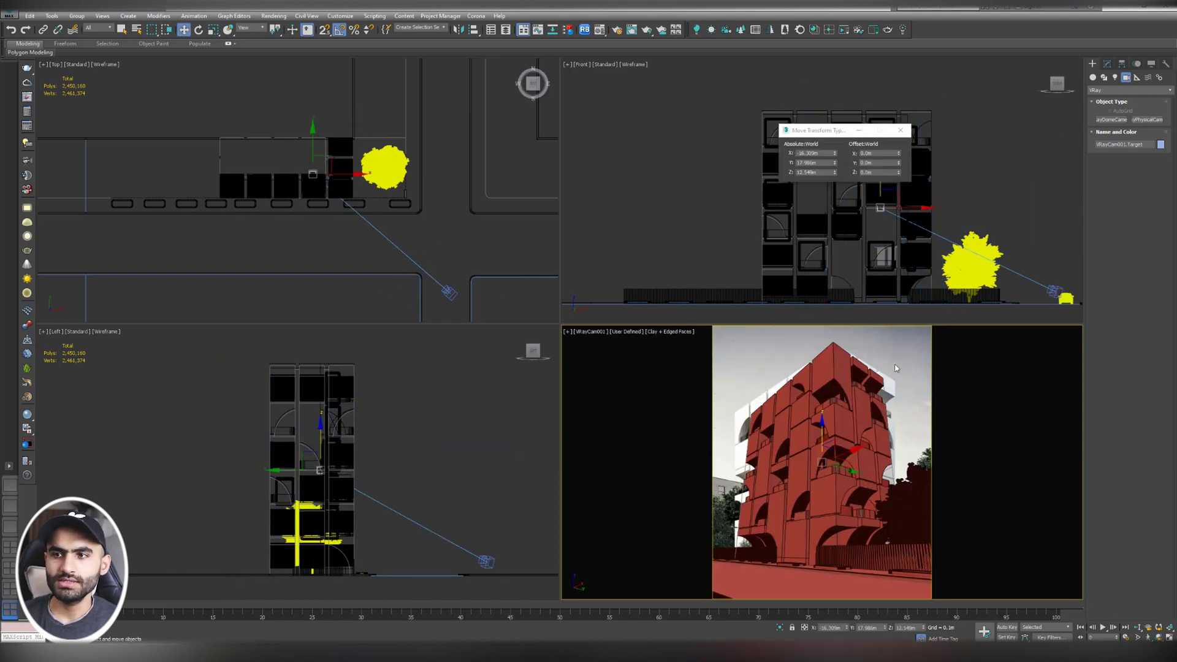
Step: Select the camera of the VRayCam001 view and enable its automatic vertical tilt
click(587, 331)
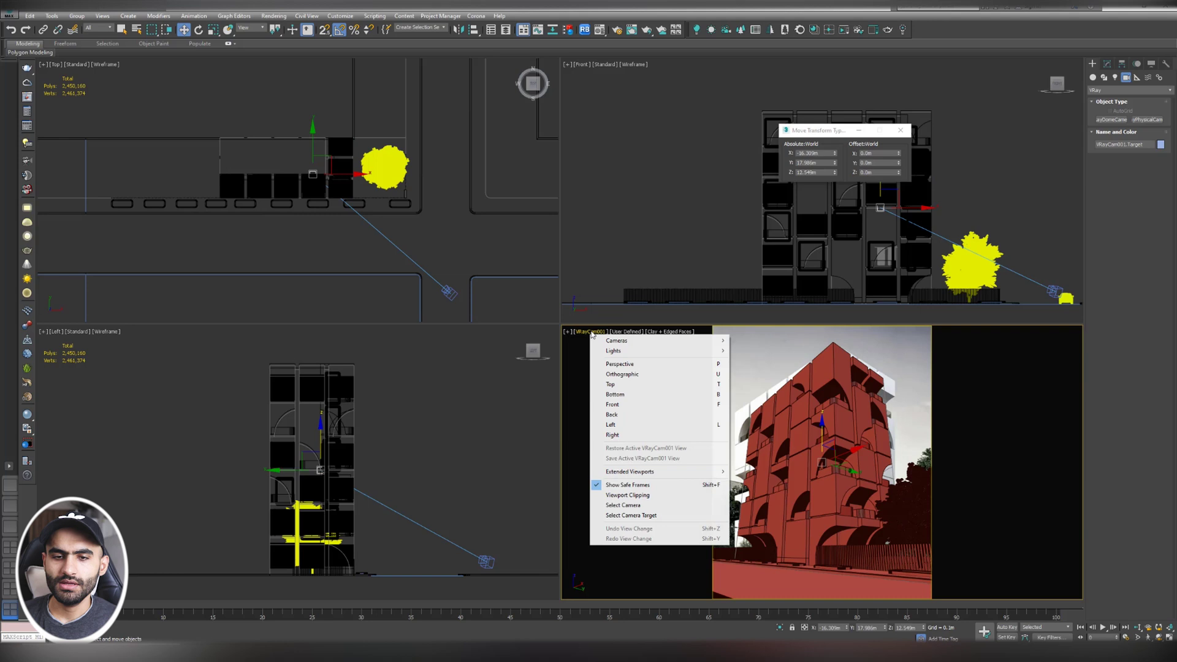
click(623, 505)
click(1107, 64)
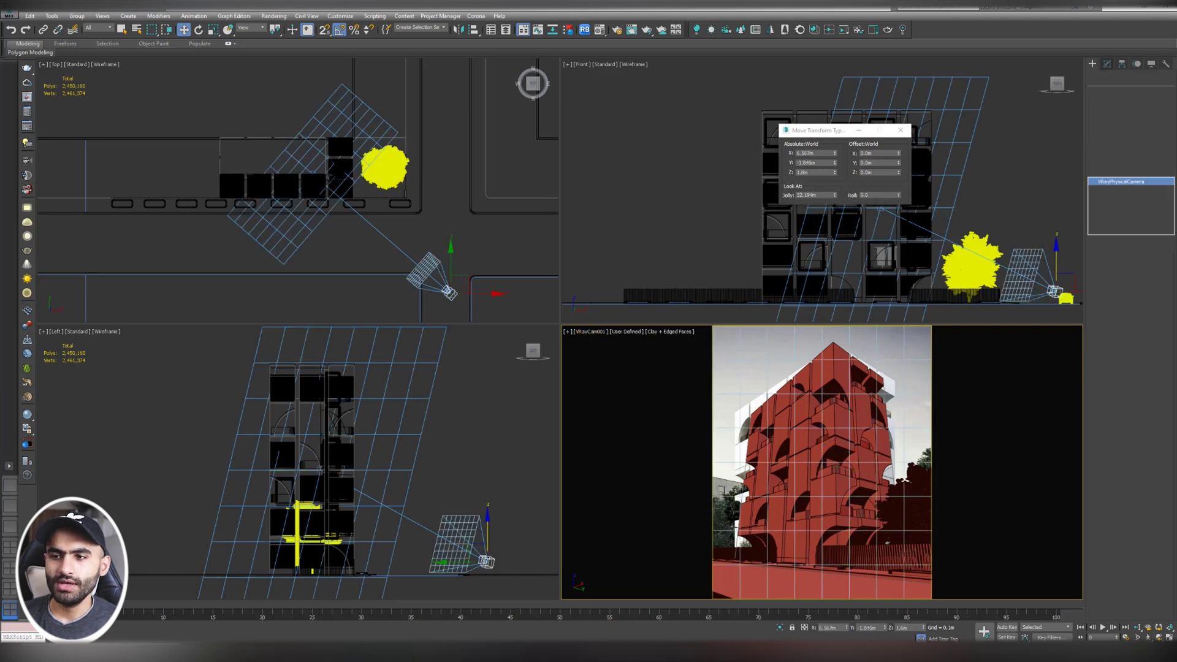
scroll(1112, 440, down, 3)
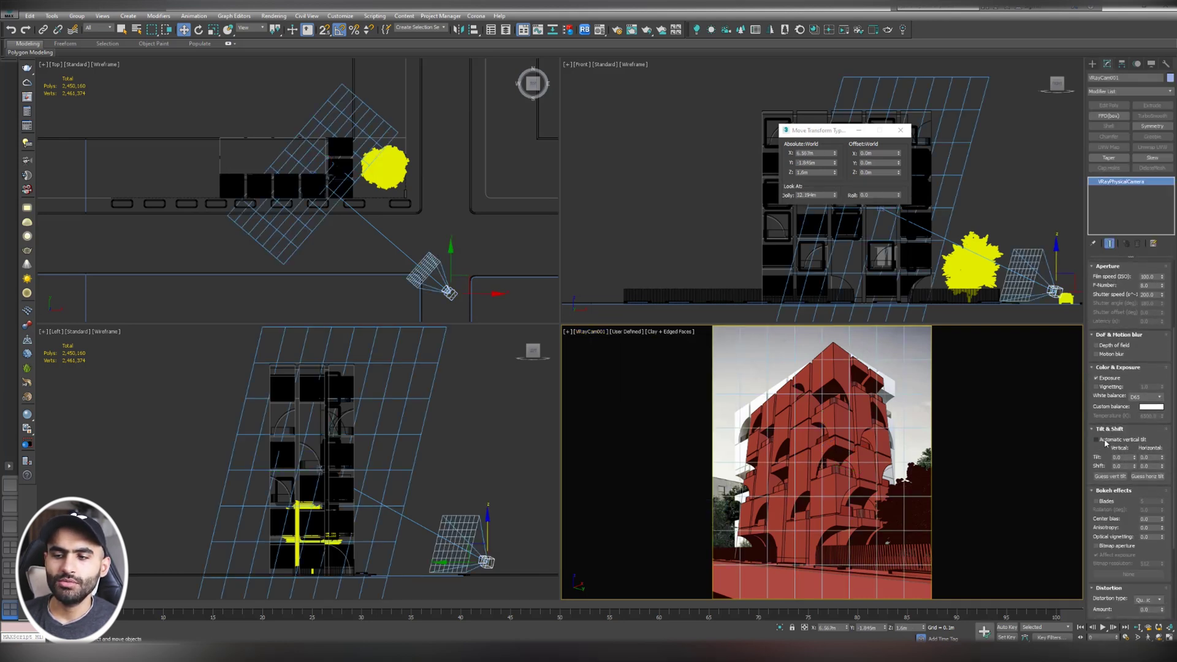
click(1105, 441)
click(821, 460)
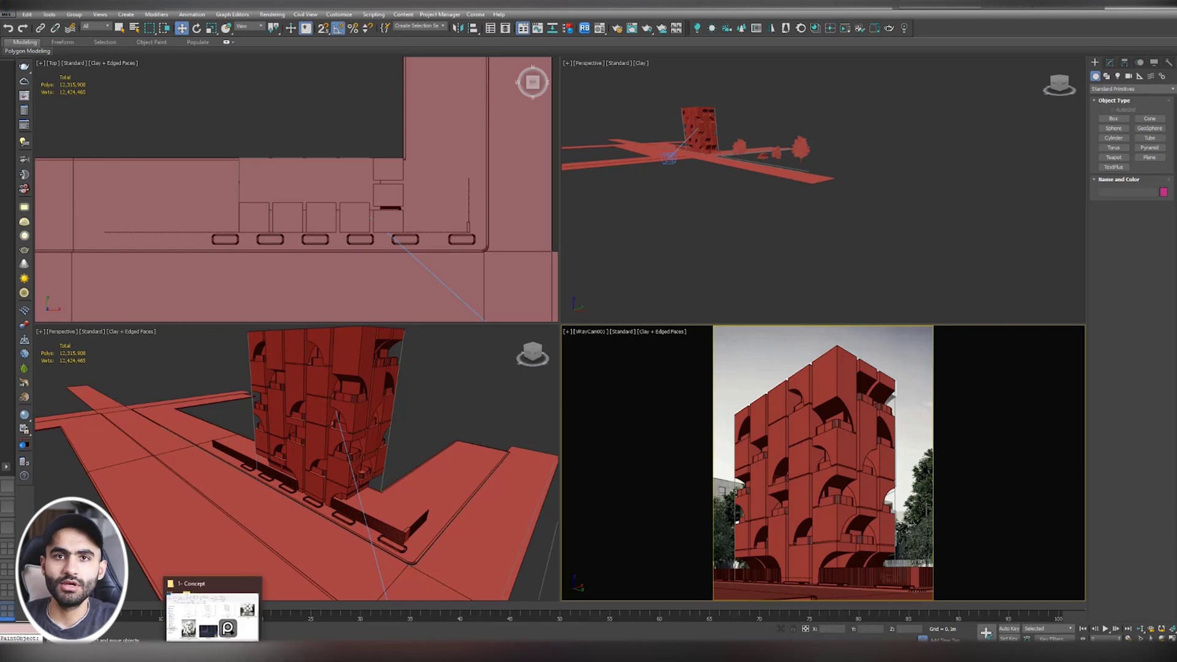
Step: Open the reference photo from the 1- Concept folder, examine its trees and car, and return to the 3ds Max scene
click(210, 609)
double_click(167, 573)
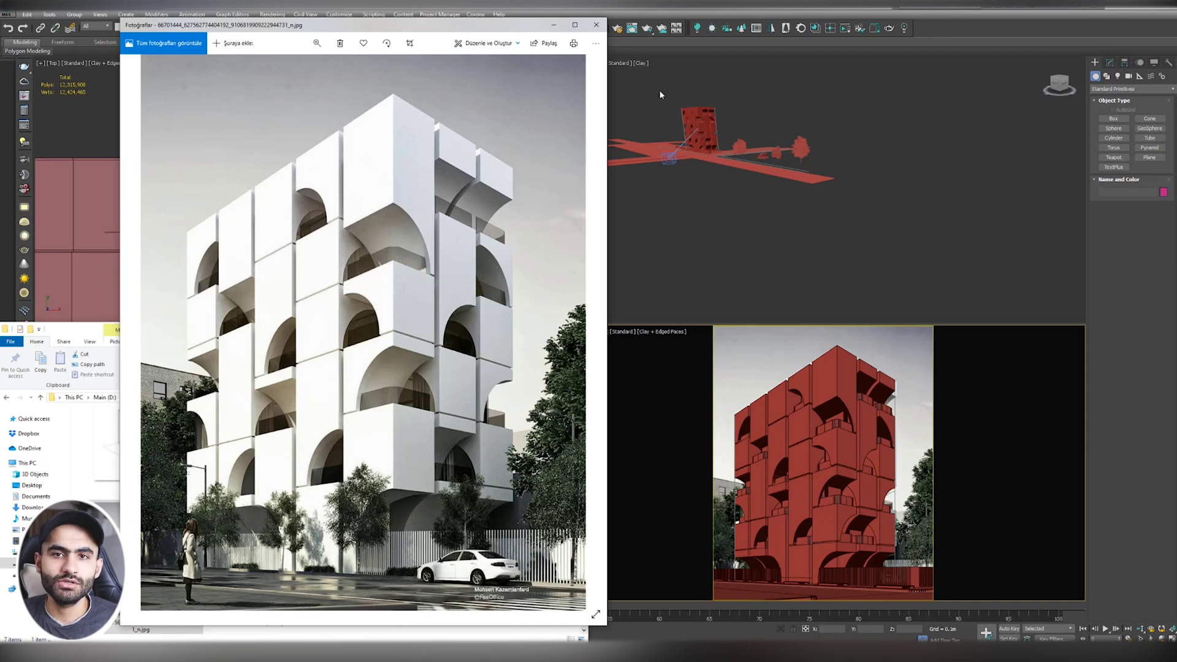
key(alt+Tab)
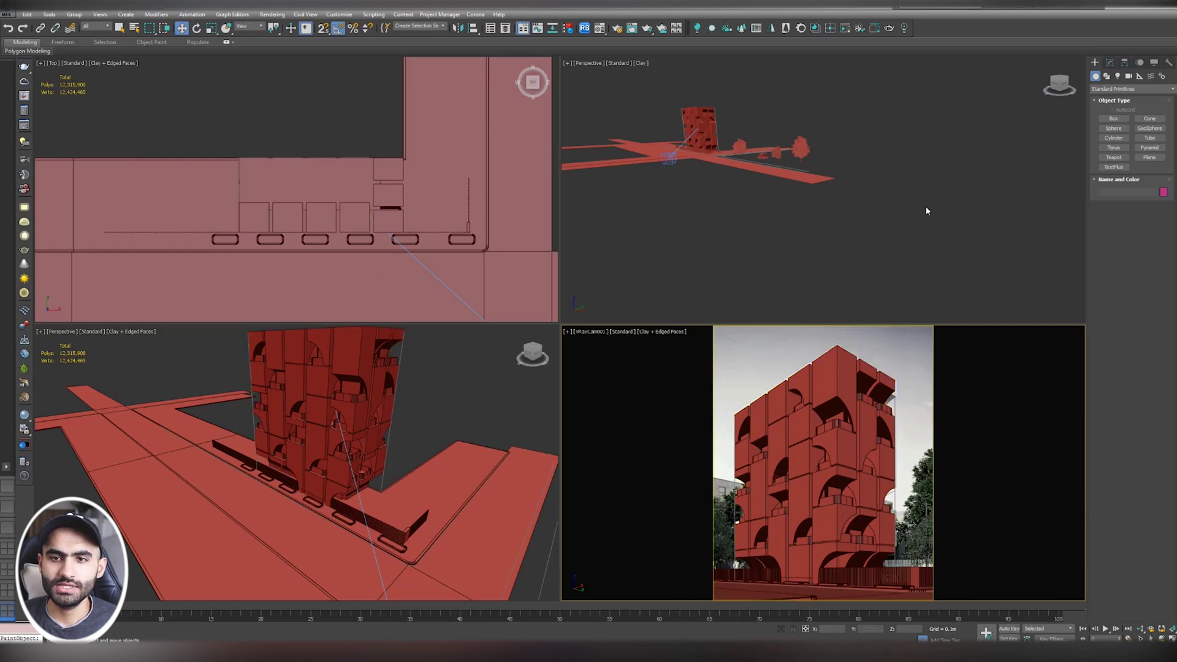
Step: Move Tree 4 in the Top view onto the fenced corner beside the building and refine its position with Select and Place
scroll(285, 233, down, 5)
click(415, 217)
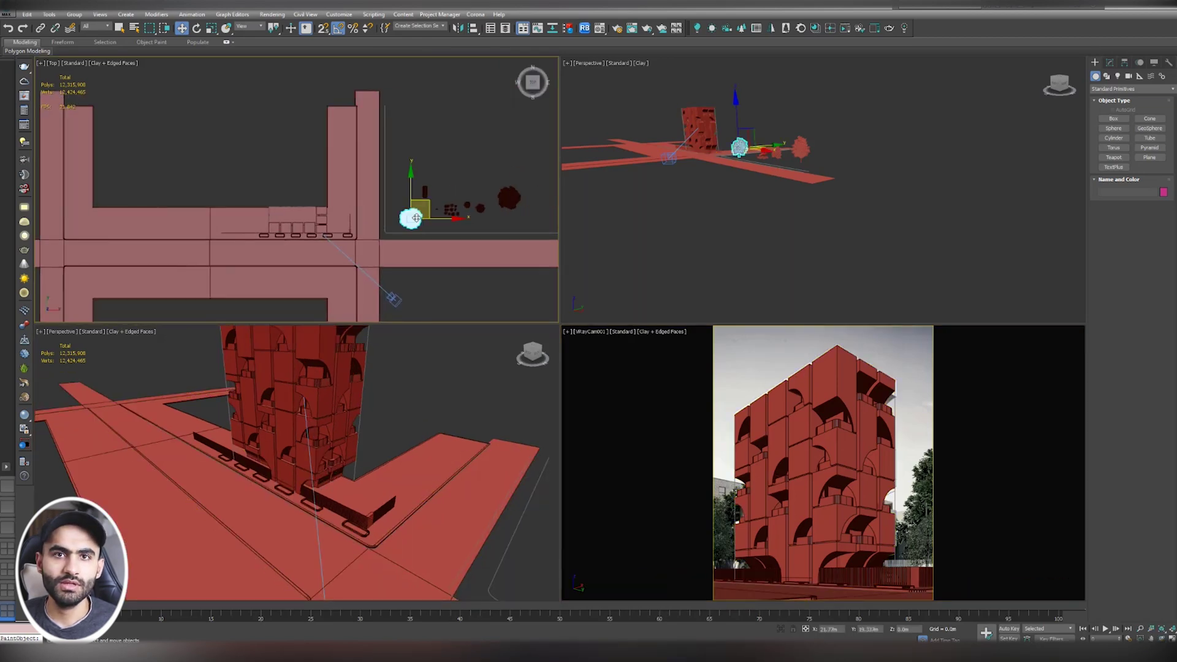
drag(414, 216, 354, 221)
scroll(356, 220, up, 5)
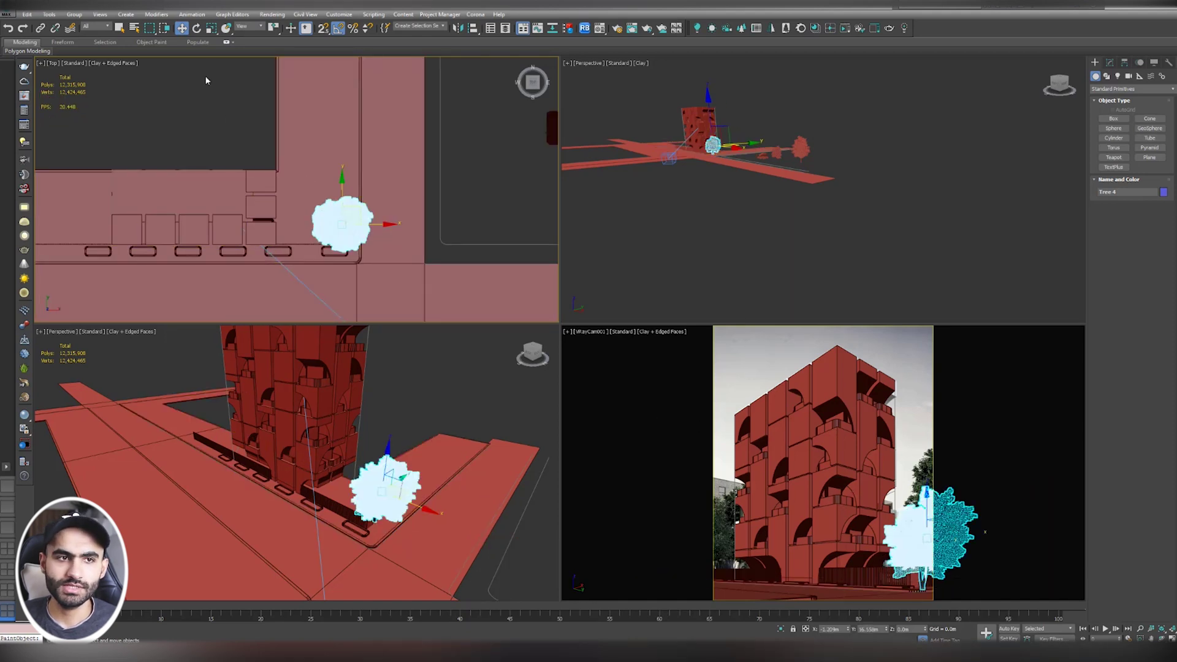
click(227, 28)
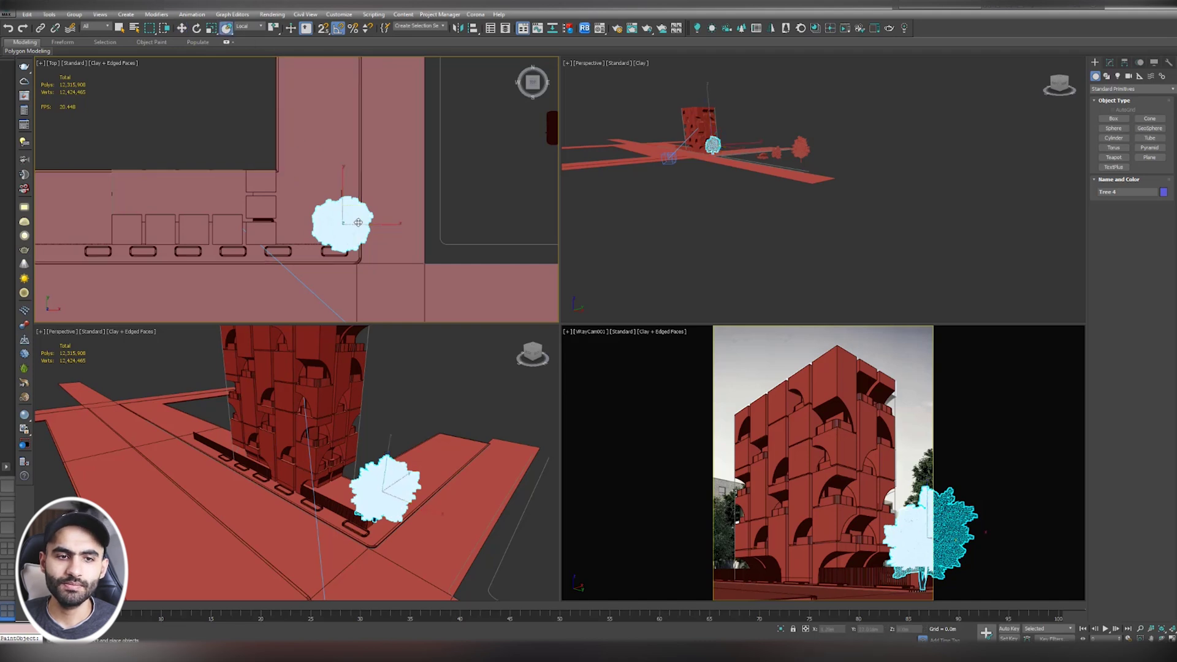
drag(341, 226, 329, 219)
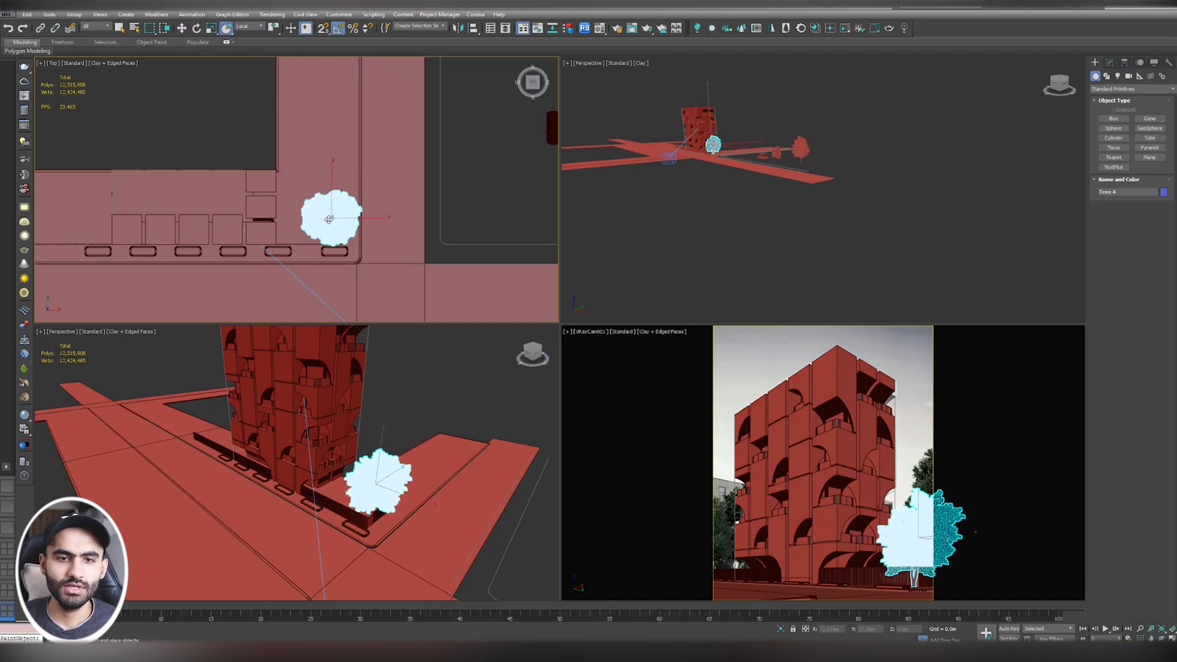
Step: Select the car and place it on the street alongside the sidewalk in front of the fence in the maximized perspective view
scroll(328, 220, down, 3)
scroll(341, 205, up, 3)
click(412, 204)
key(alt+w)
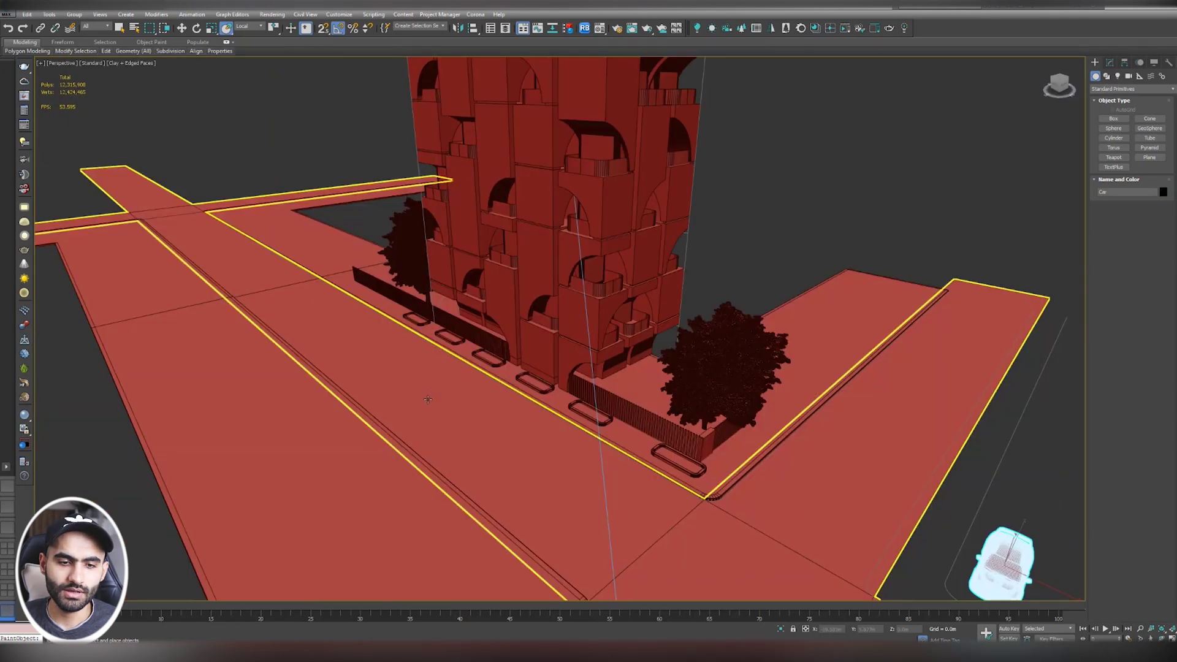
alt+middle_drag(428, 399, 874, 473)
drag(788, 473, 206, 411)
scroll(451, 420, up, 5)
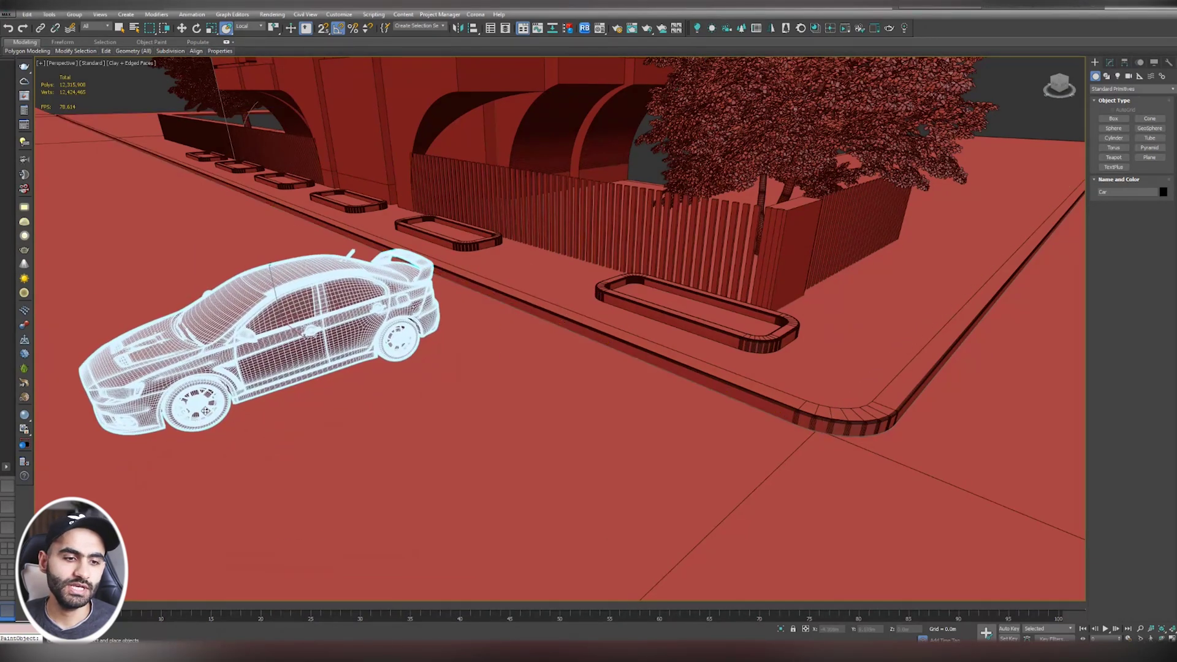
scroll(206, 410, down, 2)
drag(368, 398, 635, 376)
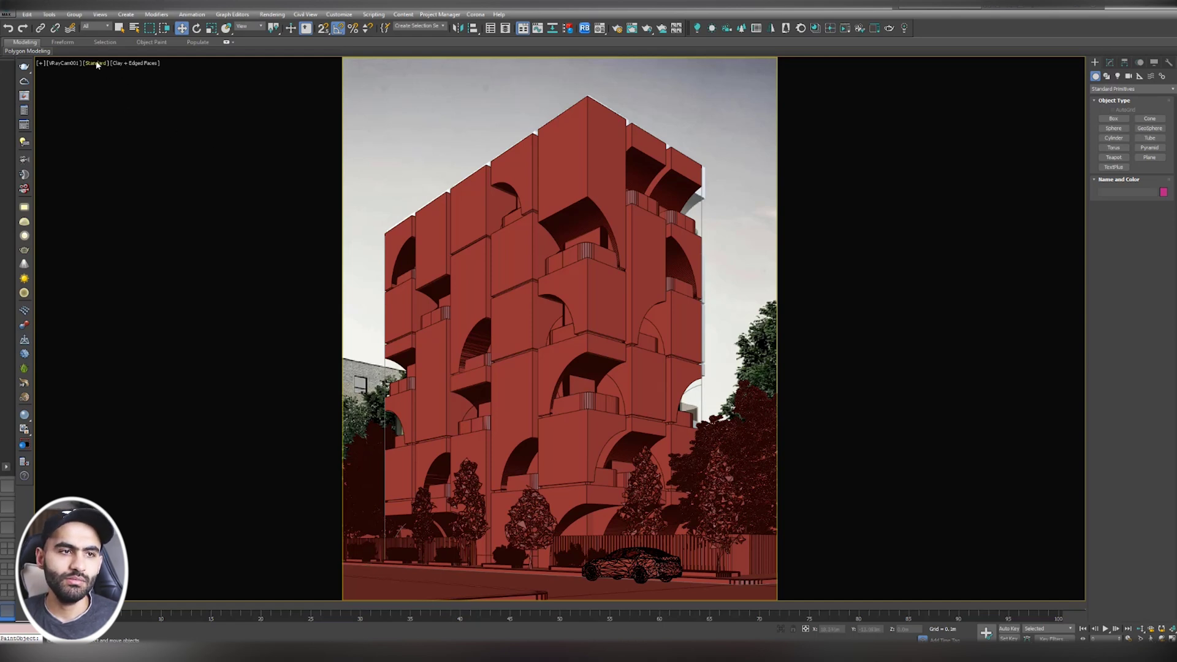
Step: Replace the camera view's custom image background with Gradient Color
click(118, 66)
click(130, 64)
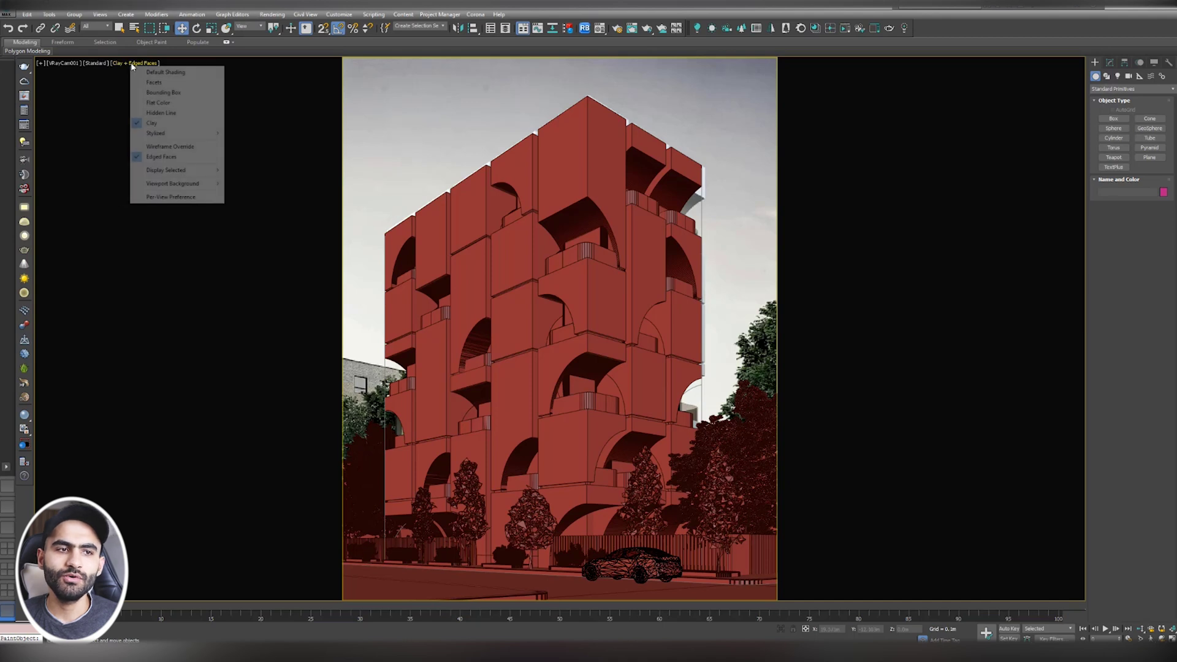
mouse_move(165, 187)
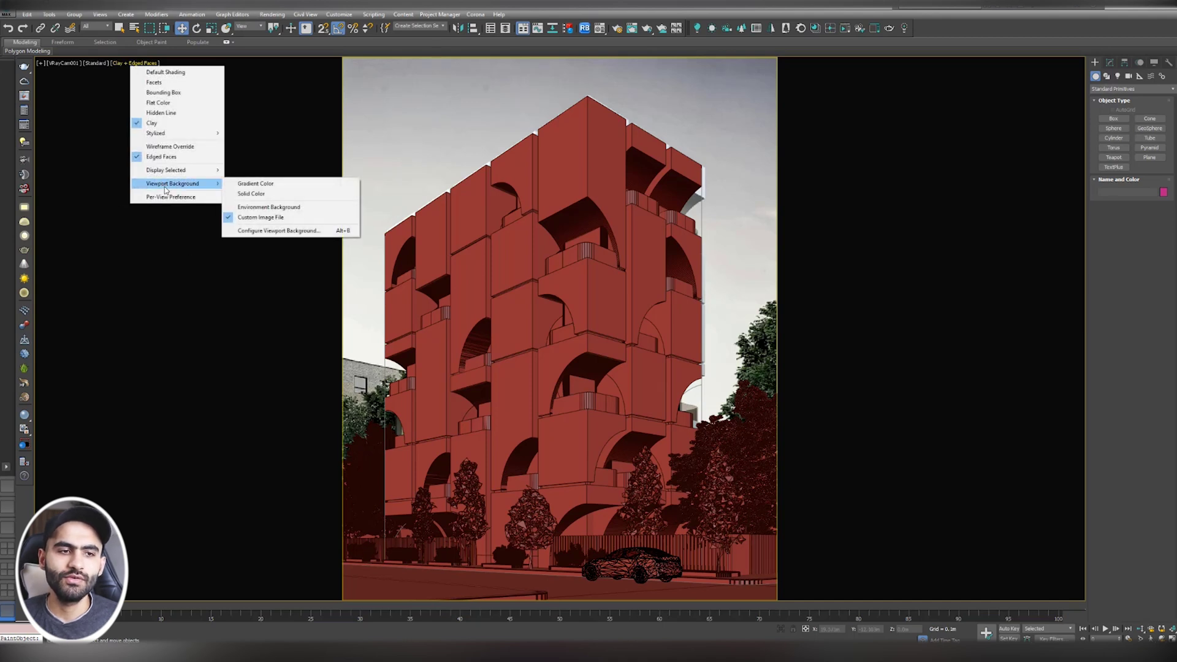
click(252, 184)
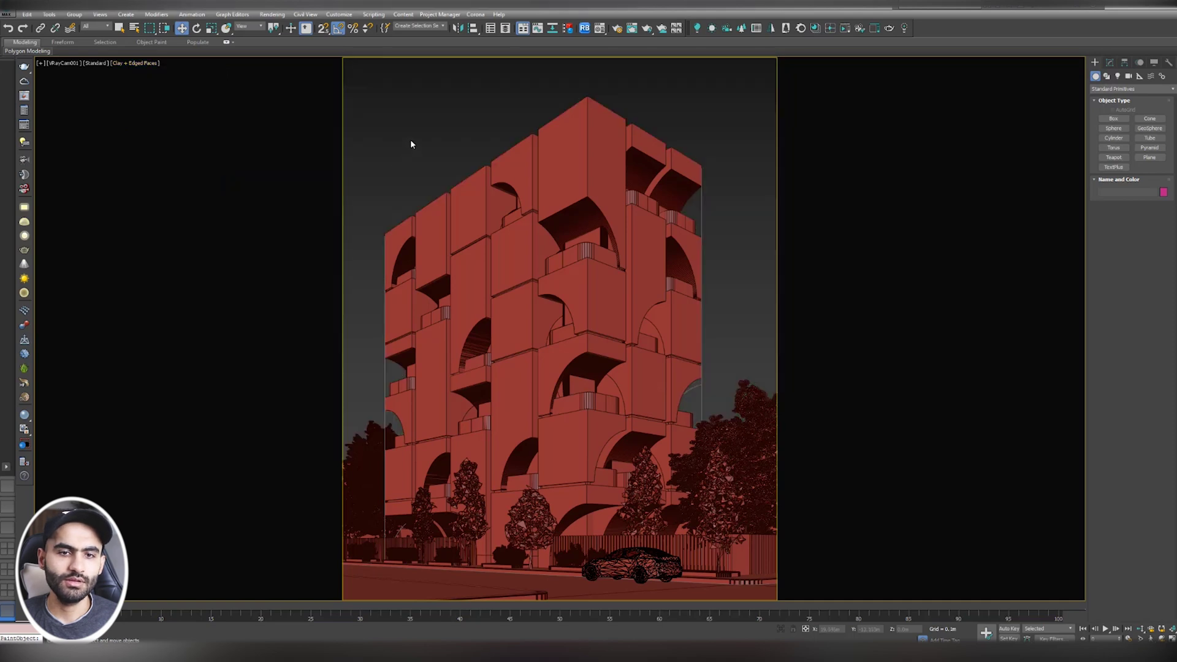
Step: Switch to the perspective view, select the box building next to the main building, and examine the surrounding context blocks
key(p)
click(296, 313)
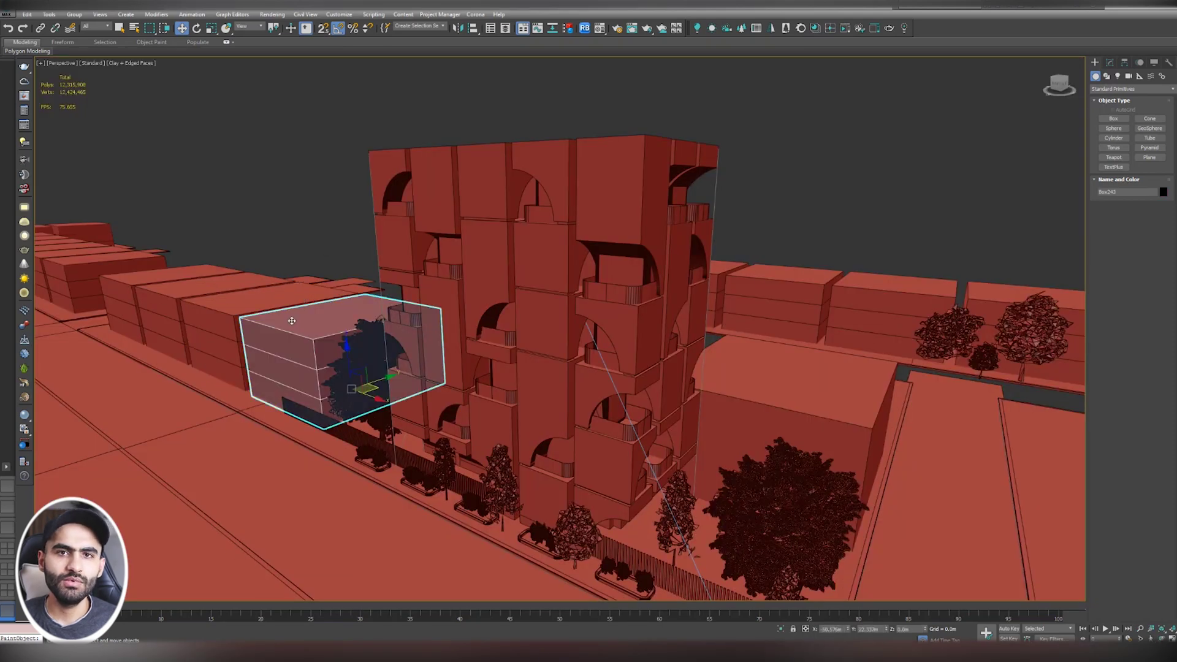
alt+middle_drag(274, 261, 294, 288)
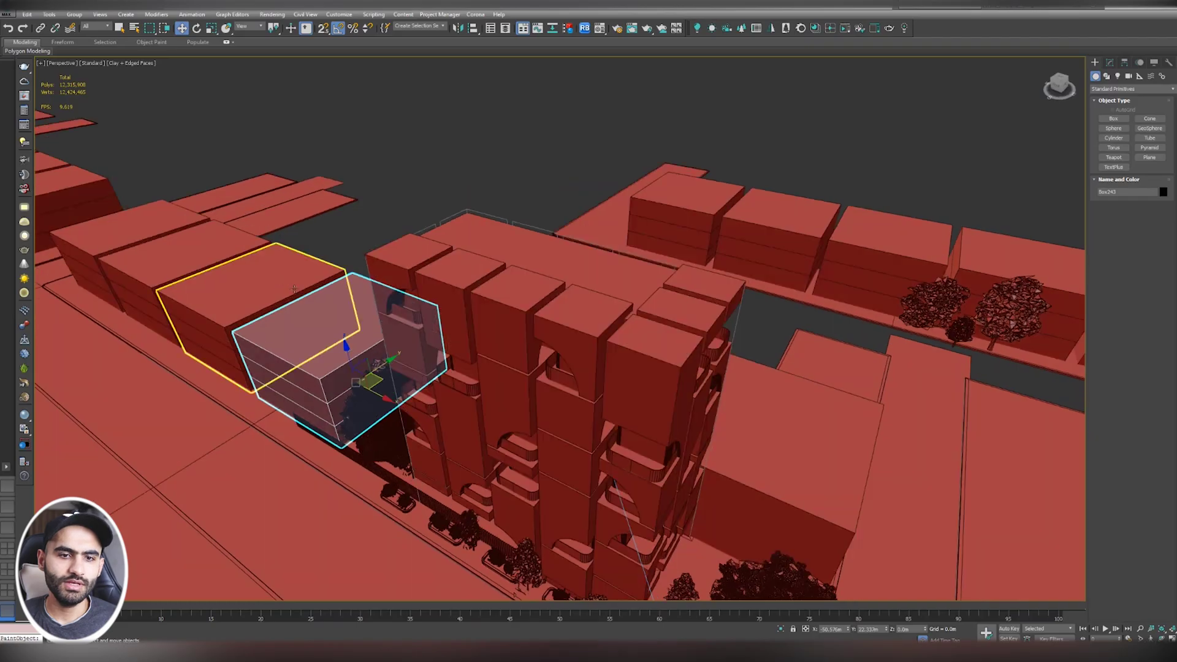
scroll(294, 288, down, 5)
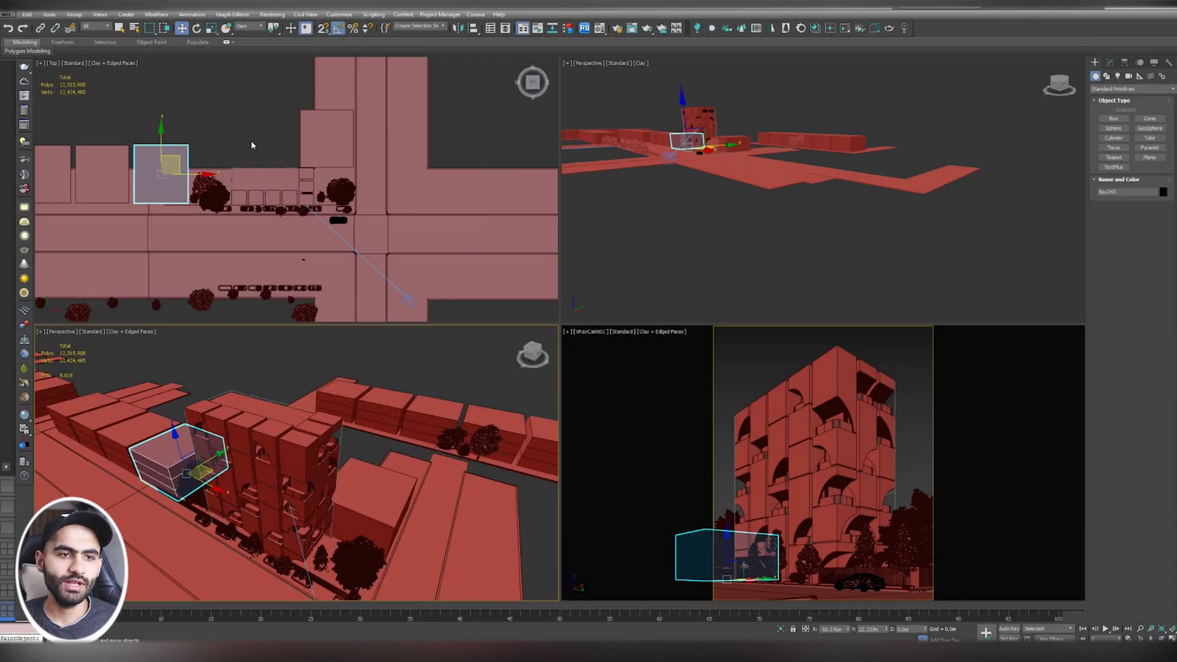
Step: Create a VRaySun in the Top view from the street's lower-left end aimed at the main building, accepting the automatic VRaySky environment map
click(250, 139)
middle_drag(244, 146, 308, 191)
scroll(311, 201, down, 3)
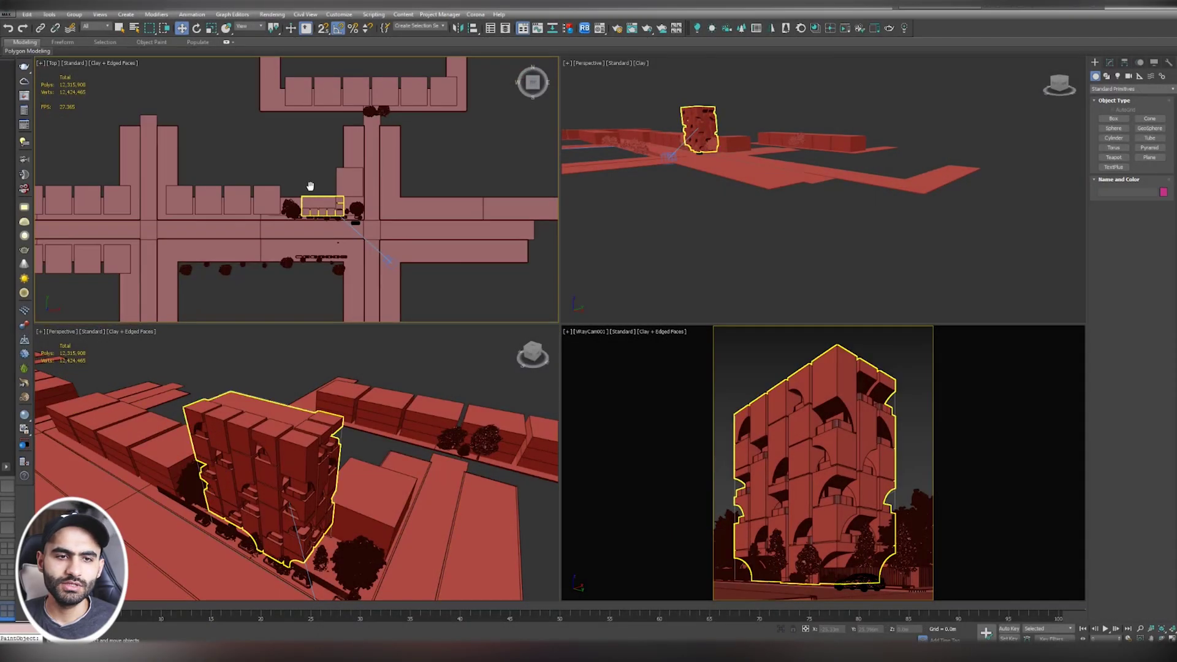
click(1118, 76)
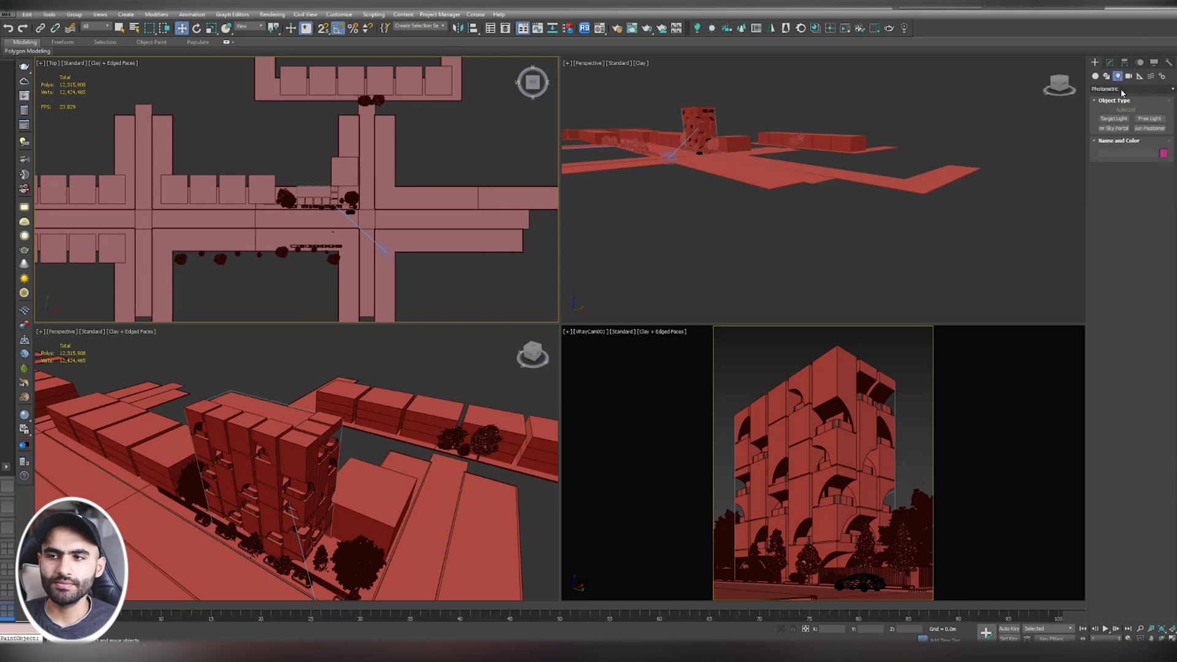
click(1130, 89)
click(1112, 128)
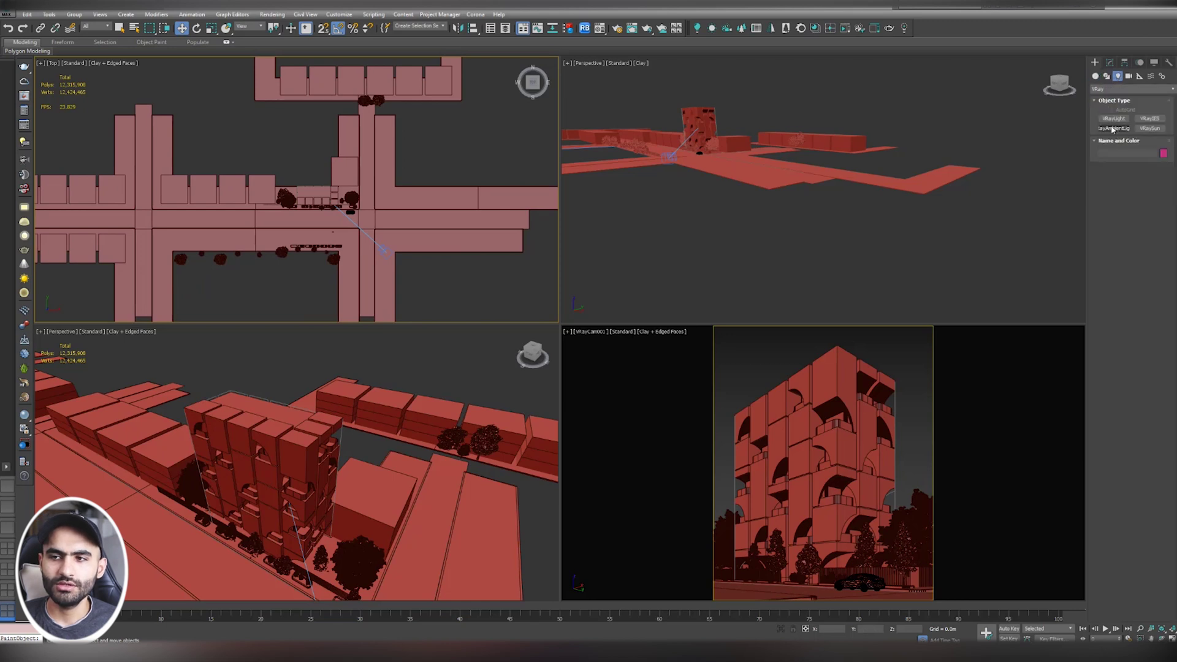
click(1150, 128)
middle_drag(296, 225, 305, 211)
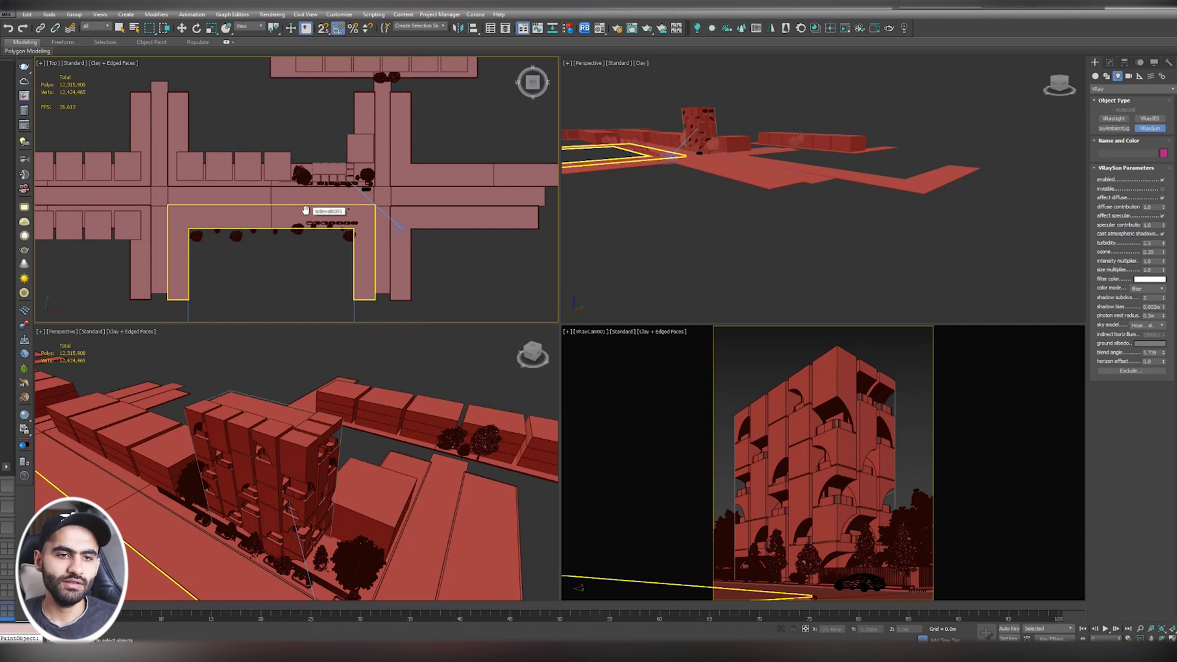
drag(155, 309, 341, 175)
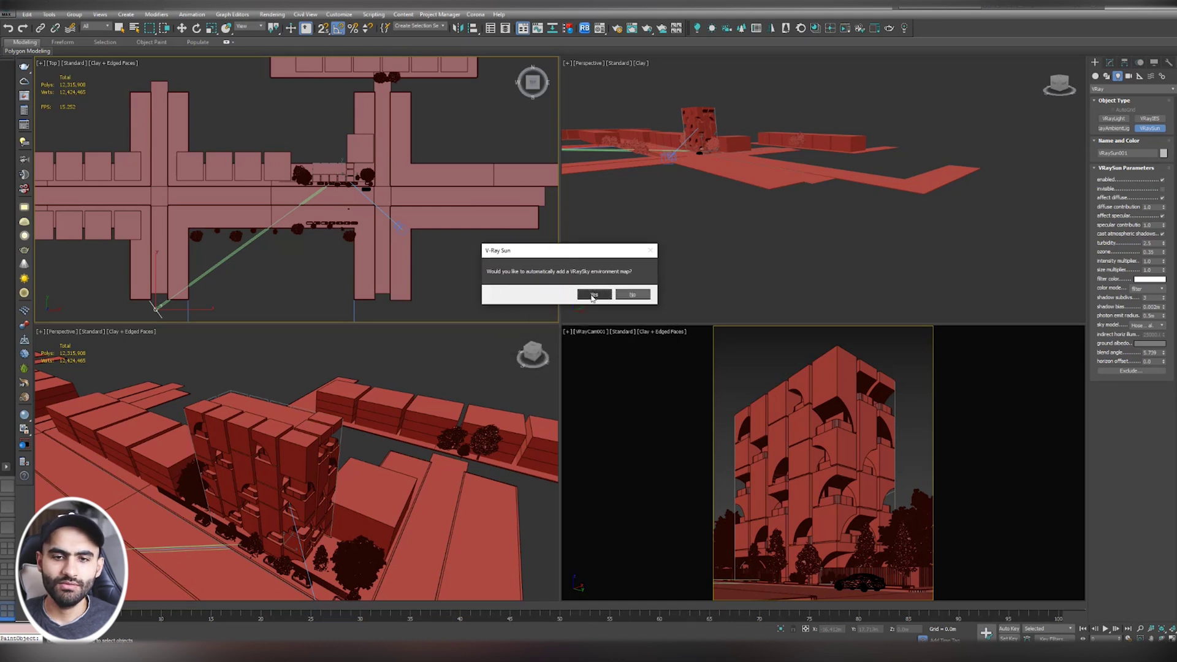
click(593, 296)
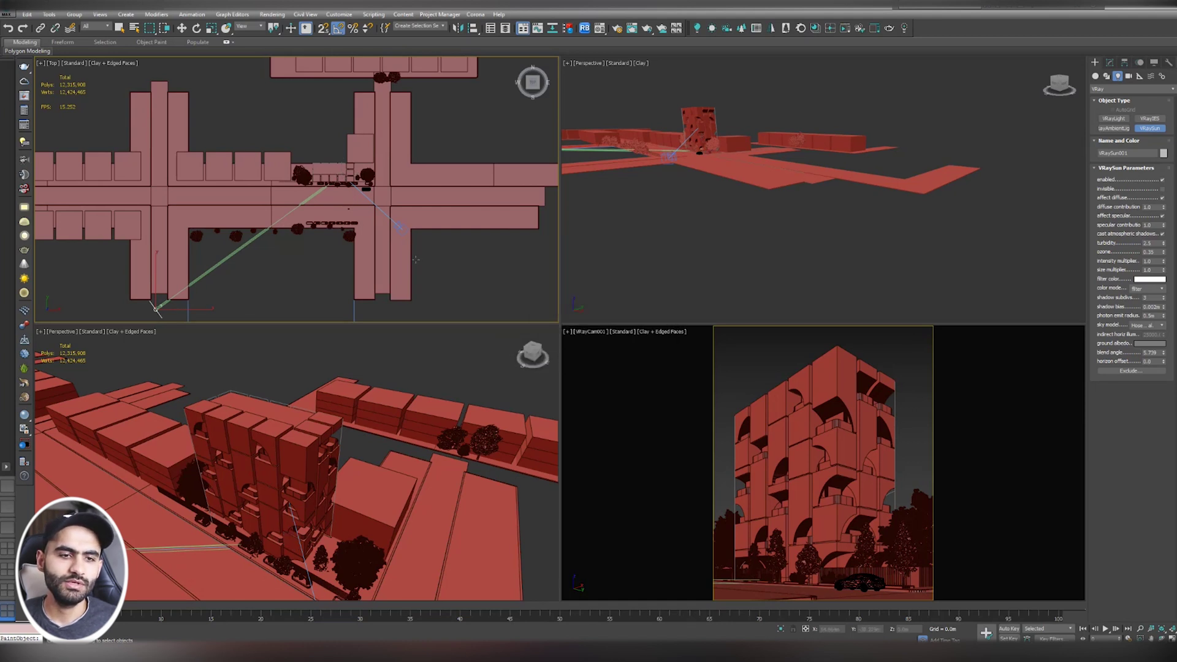
Step: Switch the lower perspective view to Front and raise the sun well above the height of the main building
right_click(196, 471)
key(f)
key(w)
drag(158, 490, 158, 355)
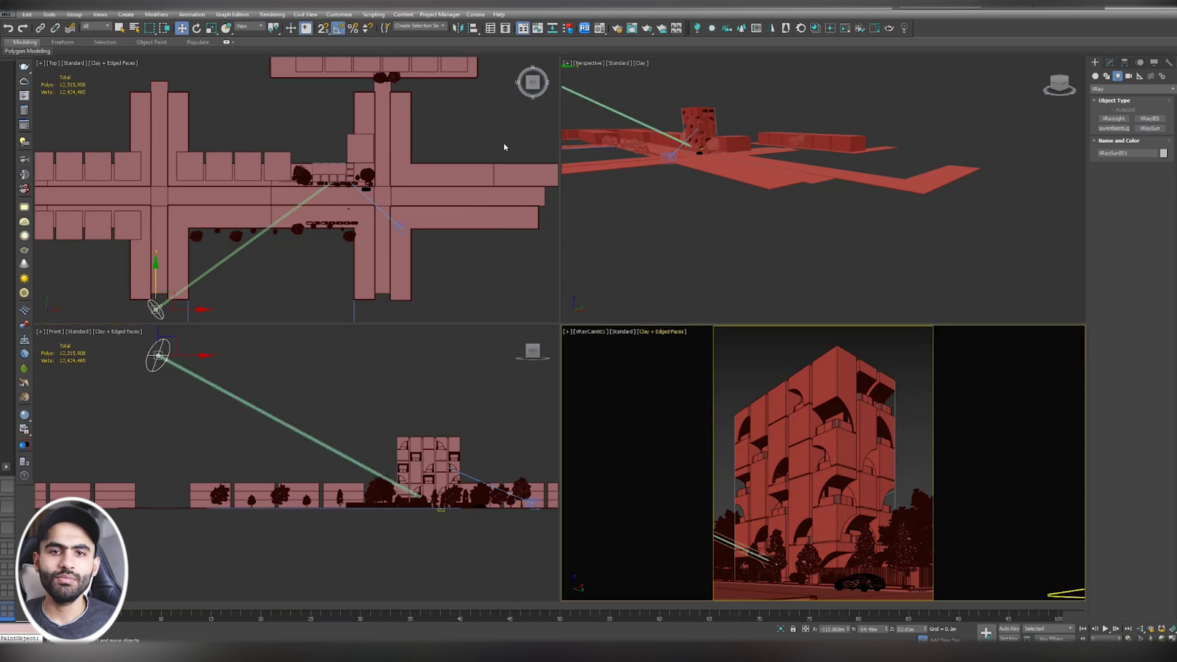
Step: Open the render setup and set the output width to 1000 for a 1000 x 1250 image
click(616, 29)
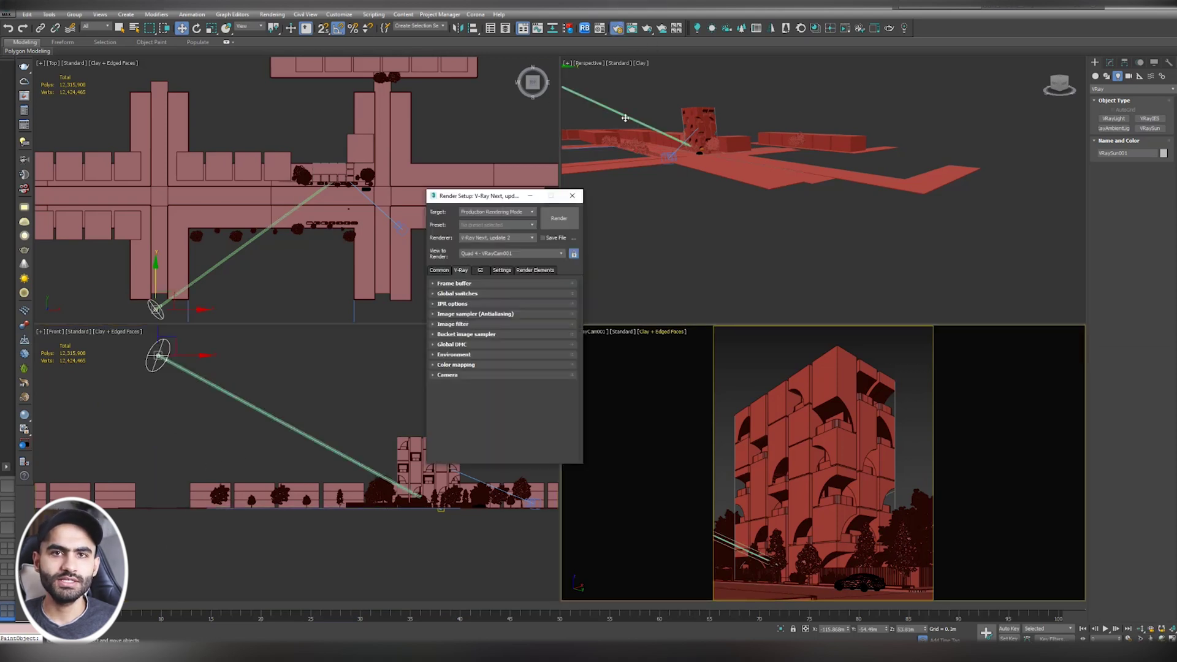
click(439, 270)
drag(484, 196, 483, 143)
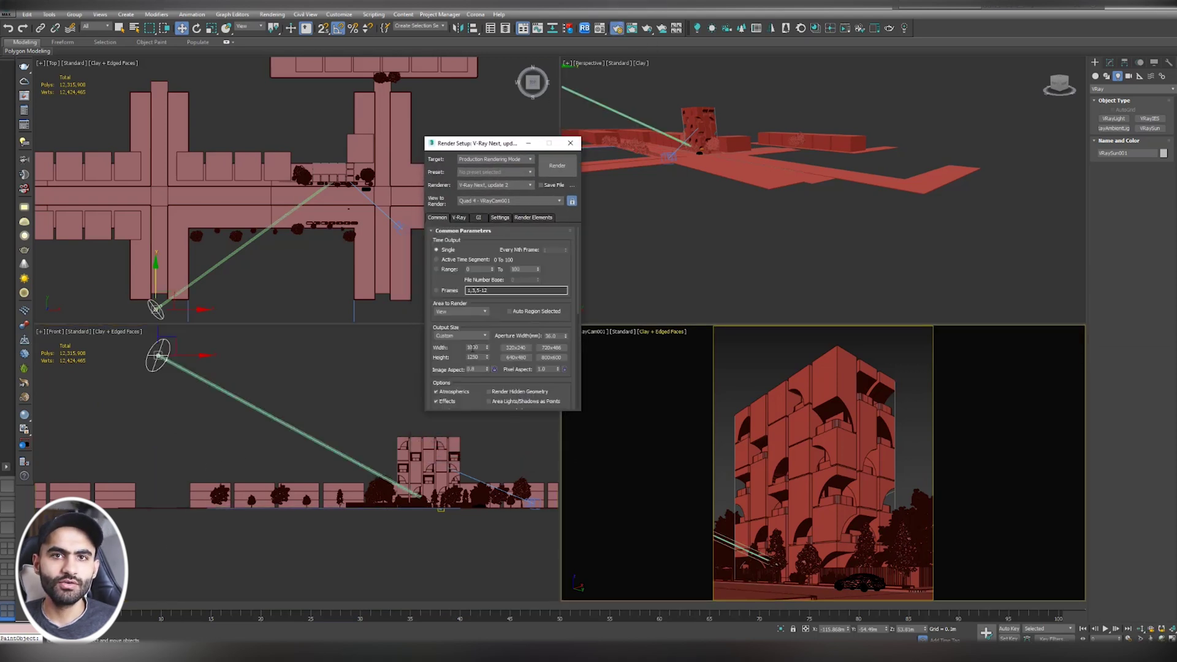
double_click(472, 347)
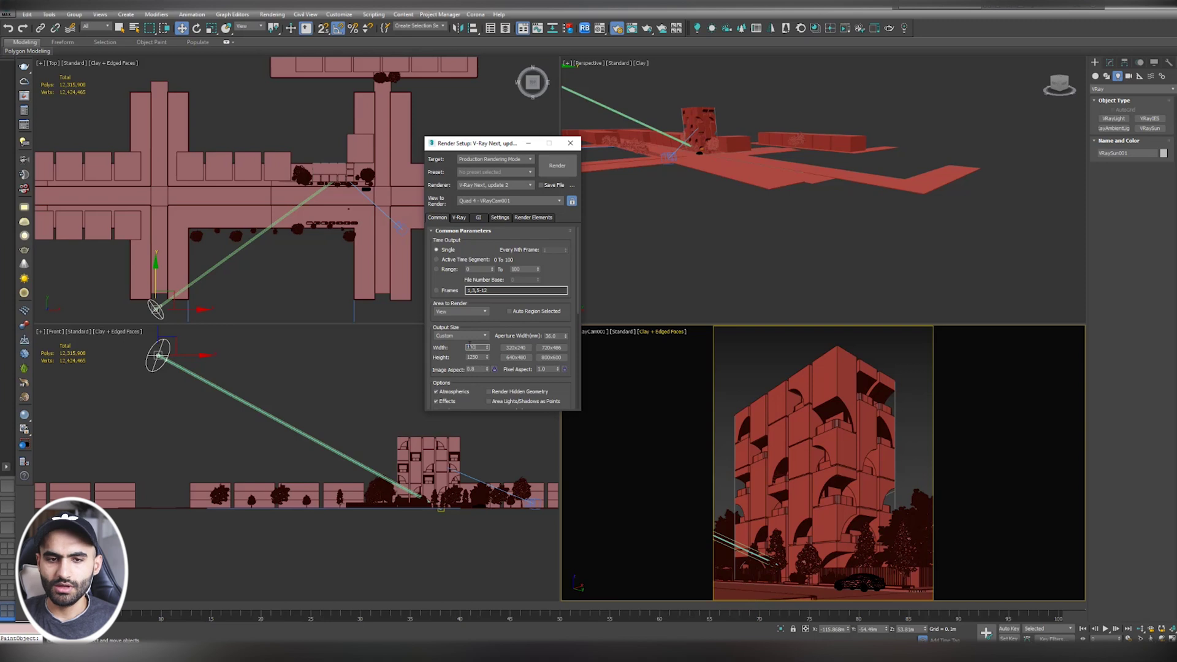
Step: Enable the V-Ray material override in the global switches and assign the 01 - Default material to it as an instance
click(458, 218)
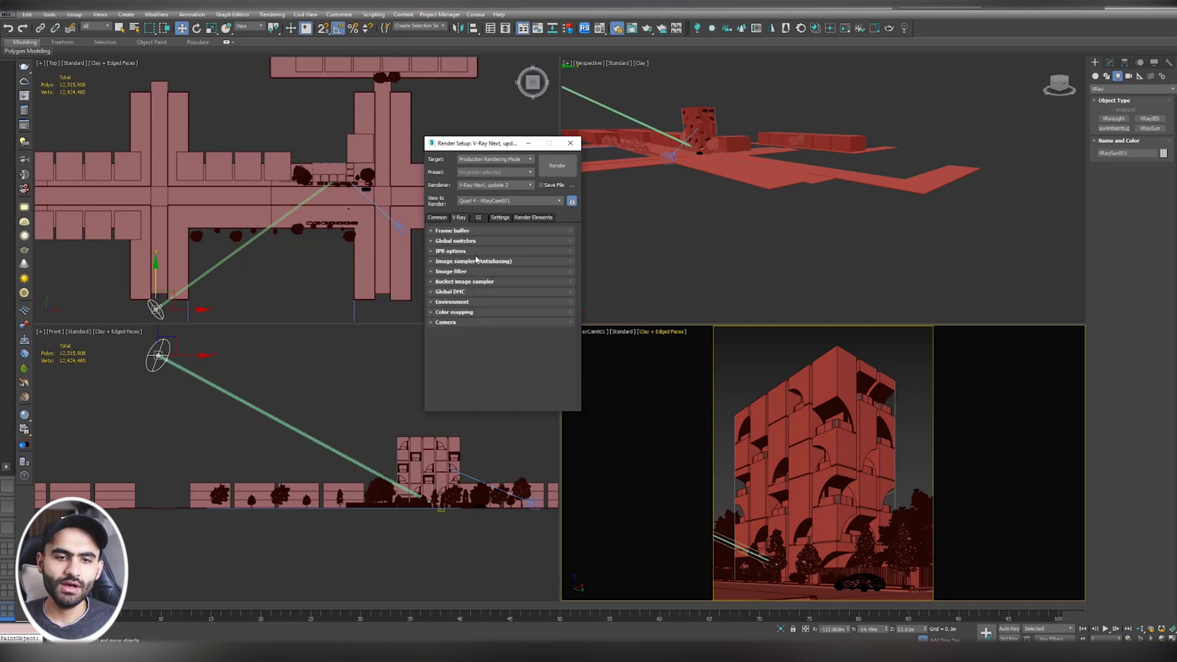
click(456, 242)
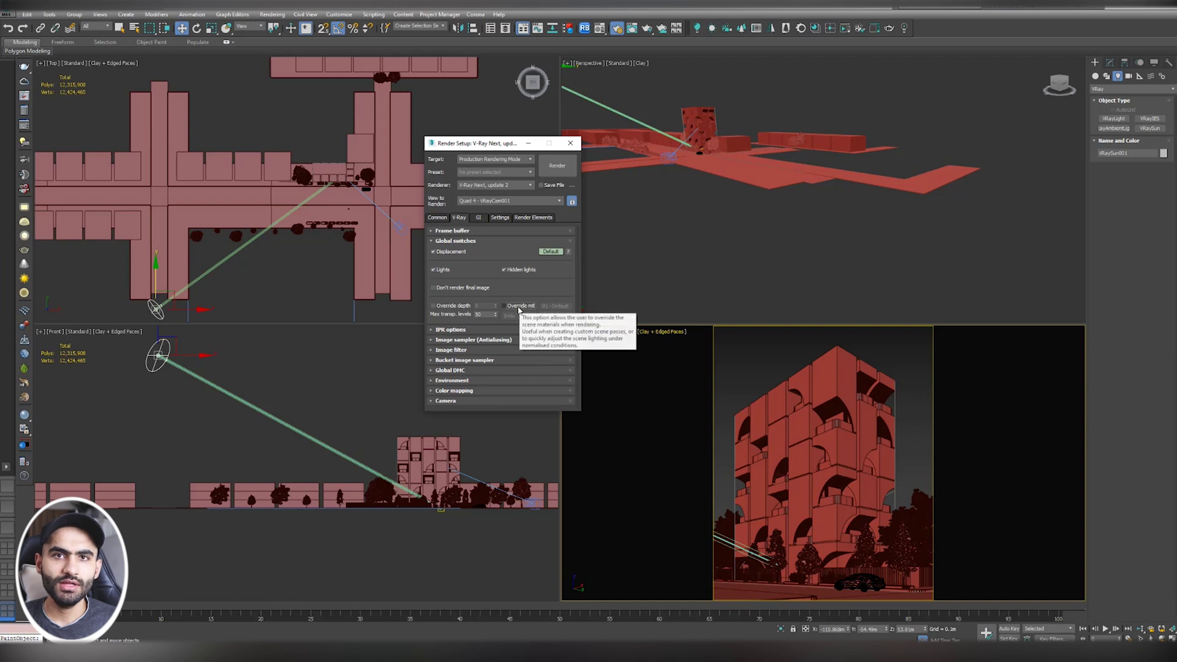
click(518, 306)
drag(485, 143, 386, 120)
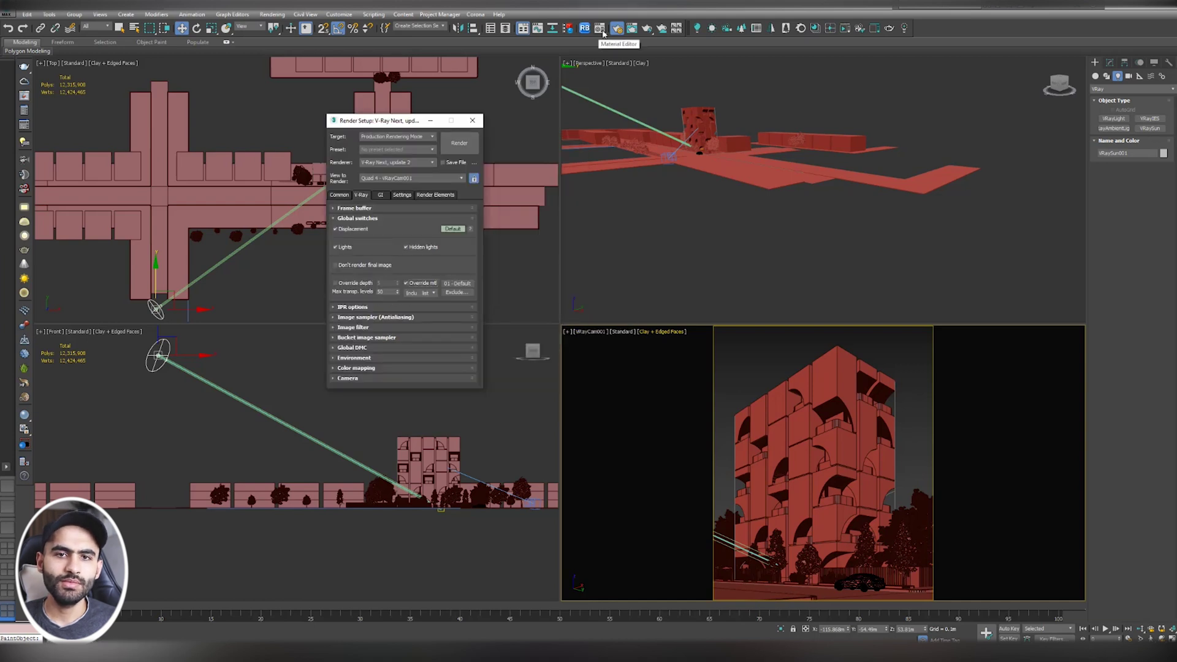
click(601, 30)
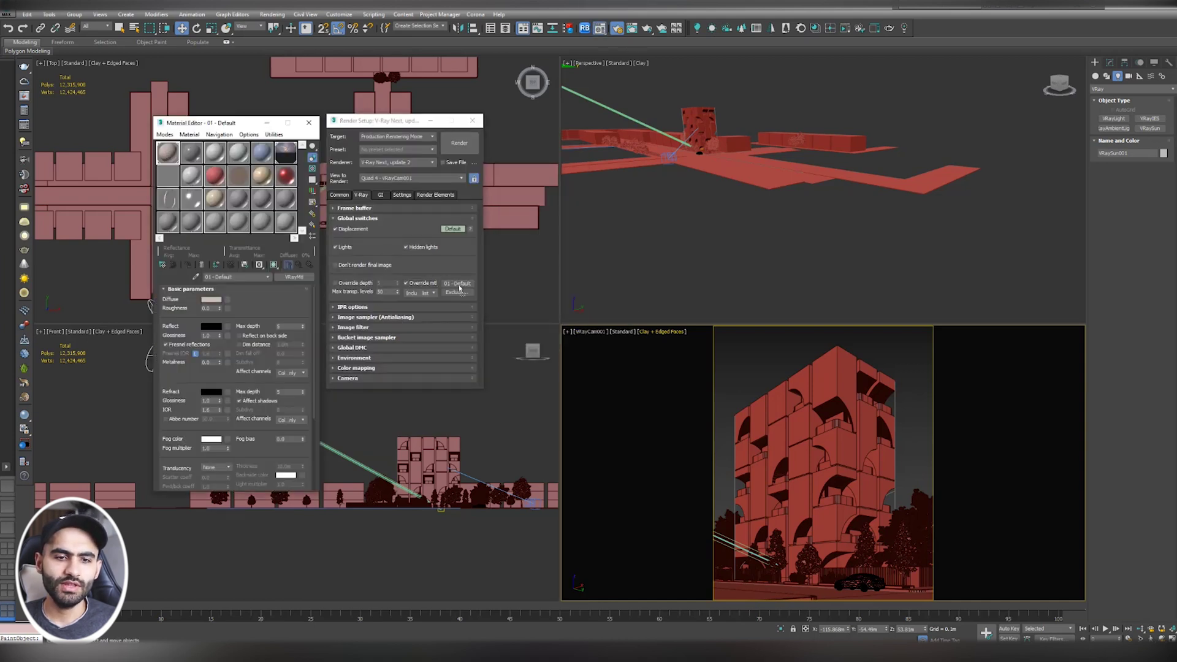
drag(168, 151, 457, 283)
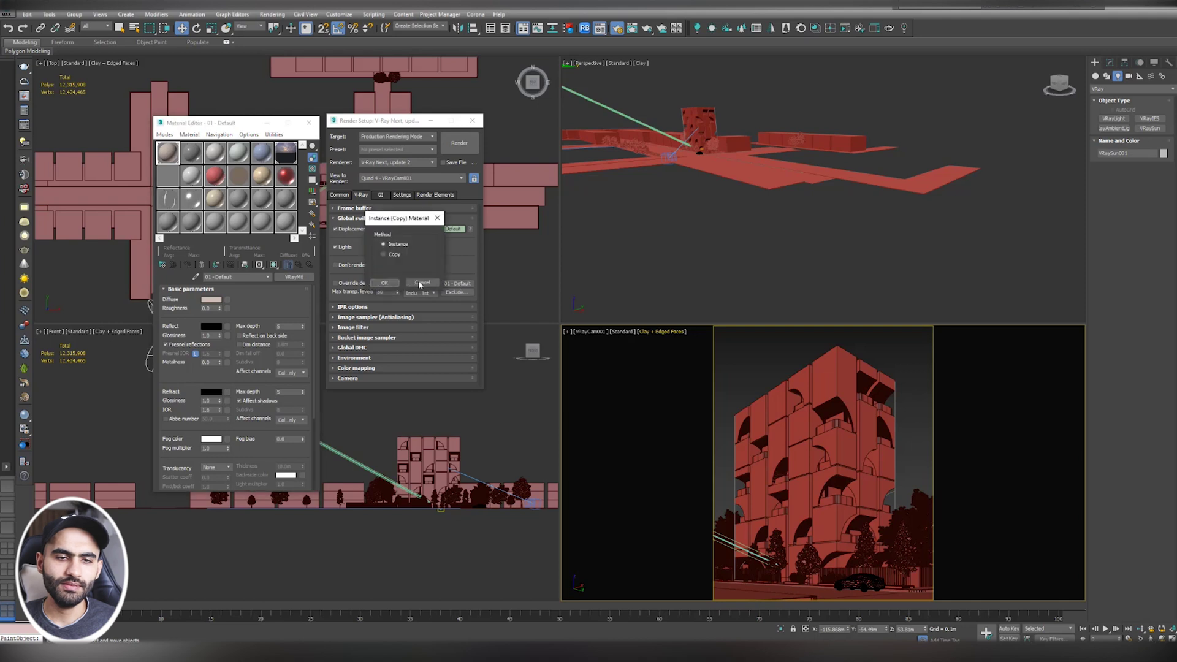
click(385, 282)
key(m)
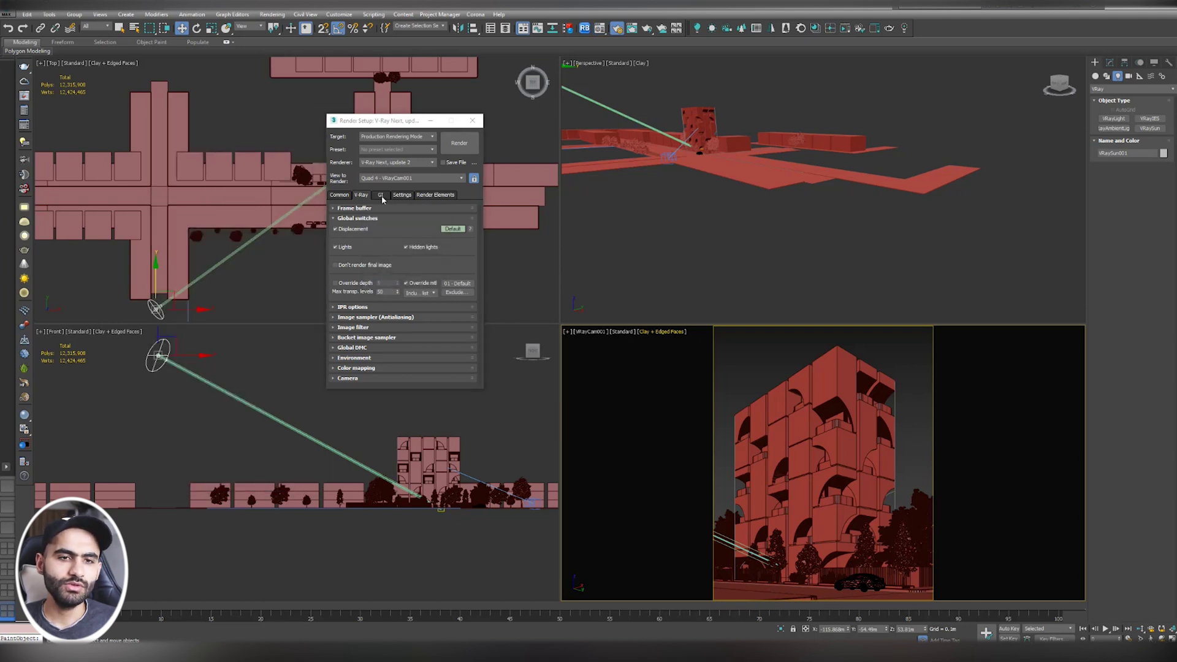
Step: Set the primary global illumination engine to Irradiance map and open its list of quality presets
click(381, 196)
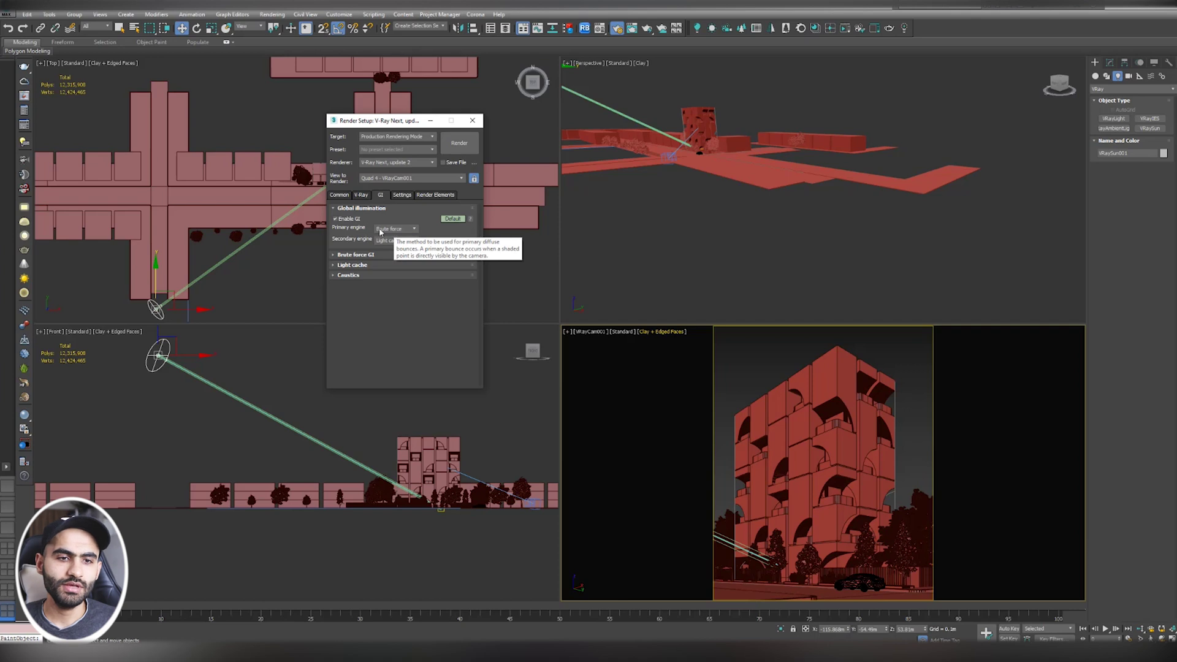
click(395, 229)
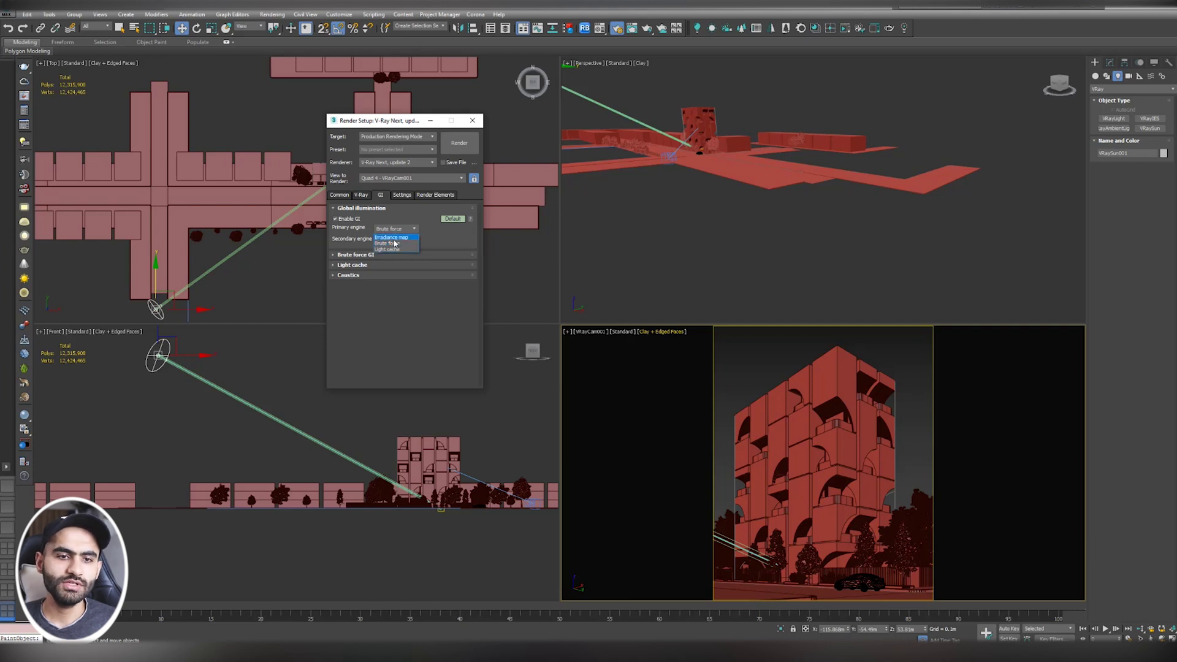
click(393, 230)
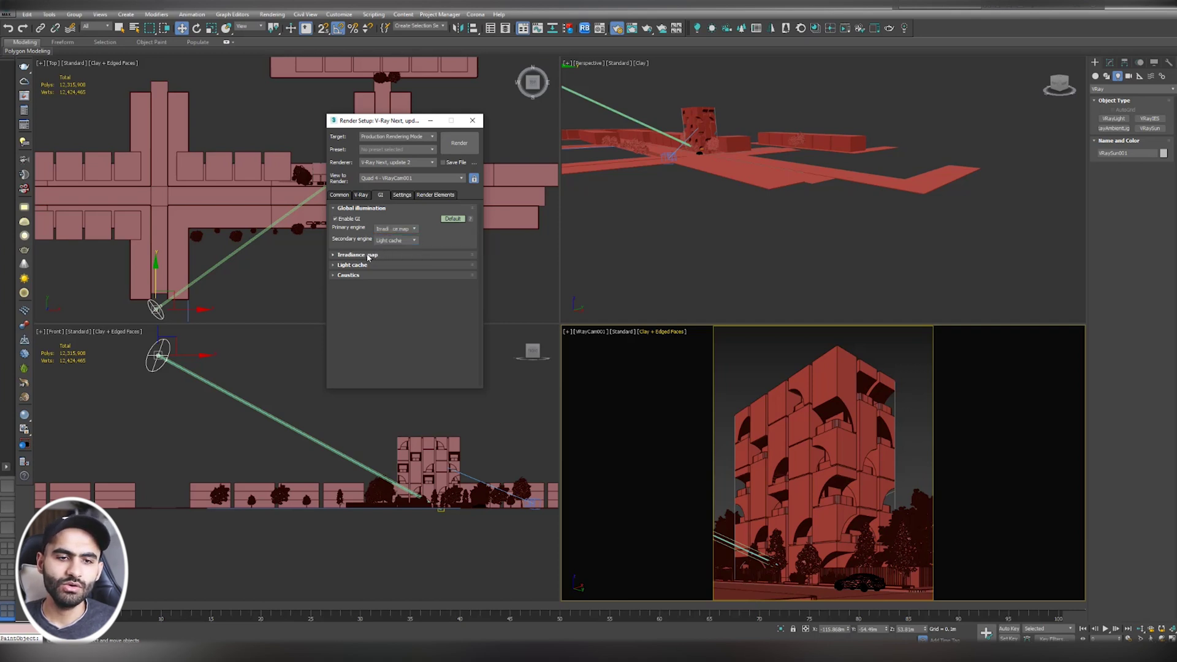
click(355, 255)
click(406, 266)
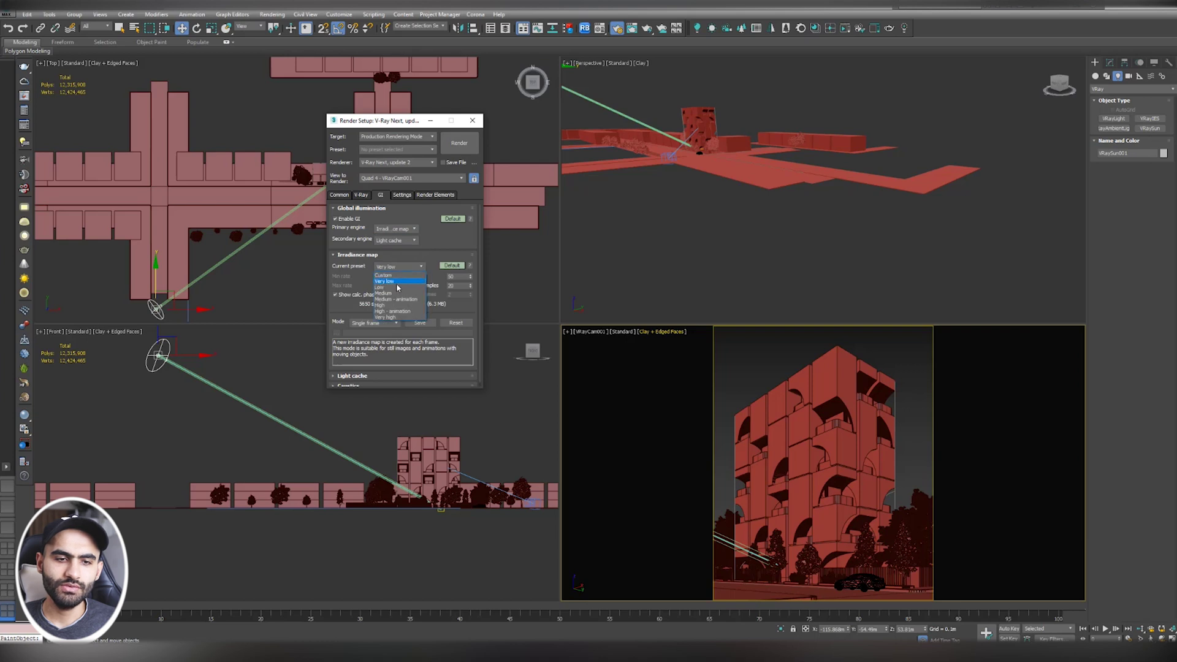
Step: Set the V-Ray image sampler type to Bucket
click(362, 195)
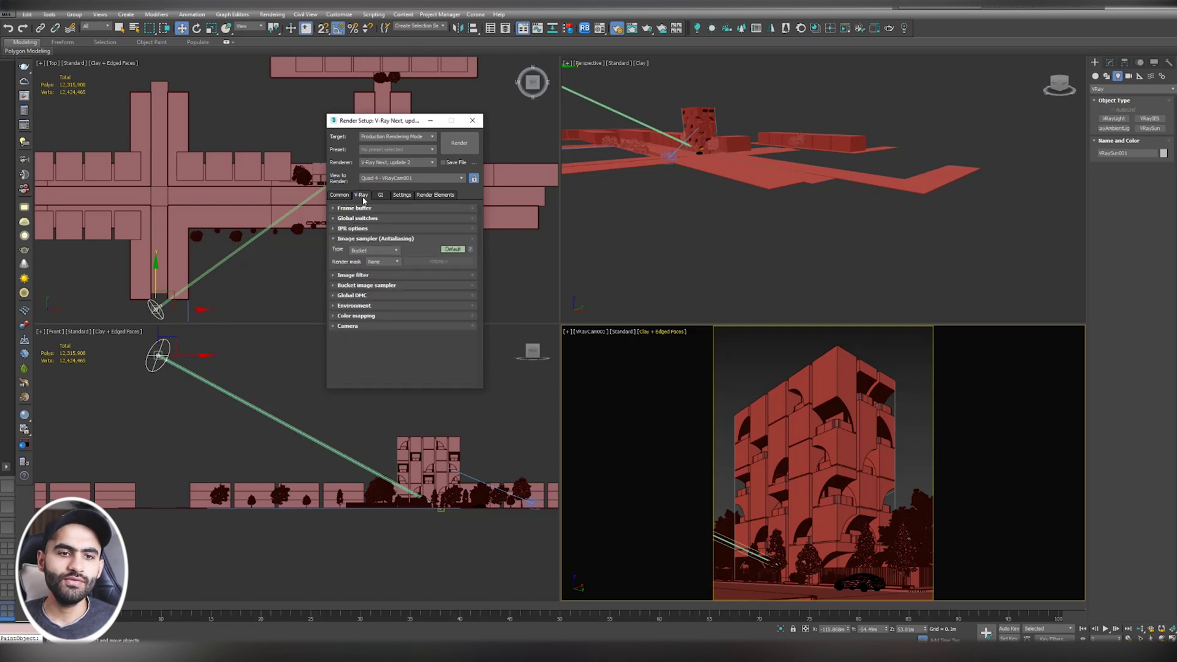
click(375, 251)
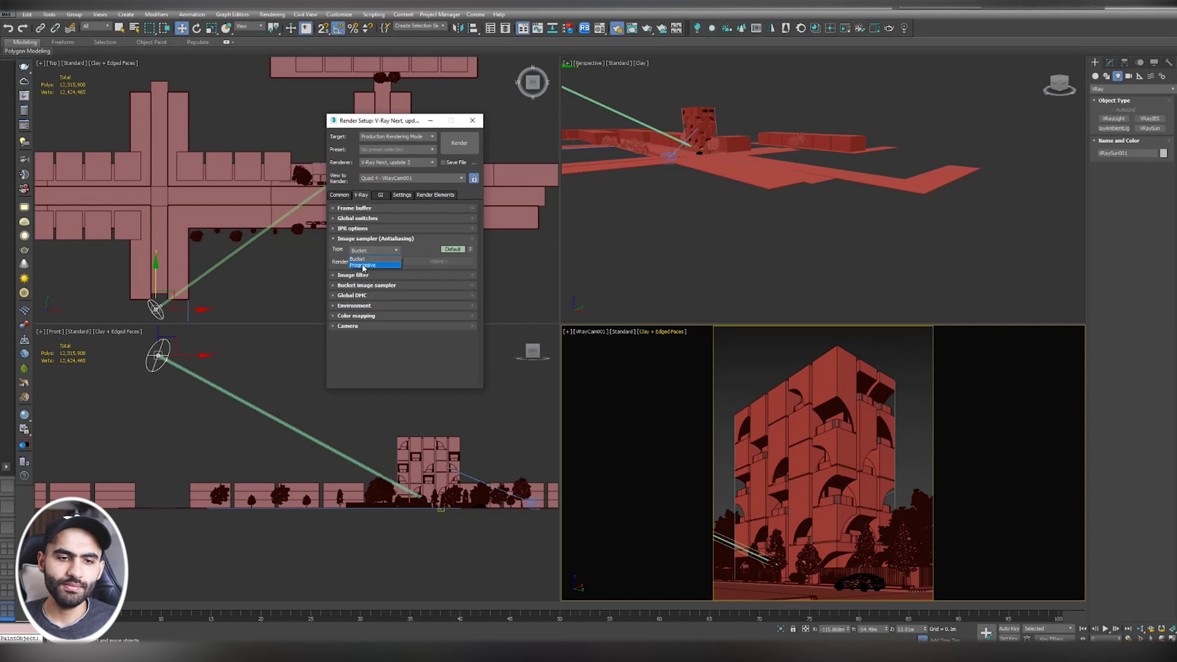
click(364, 260)
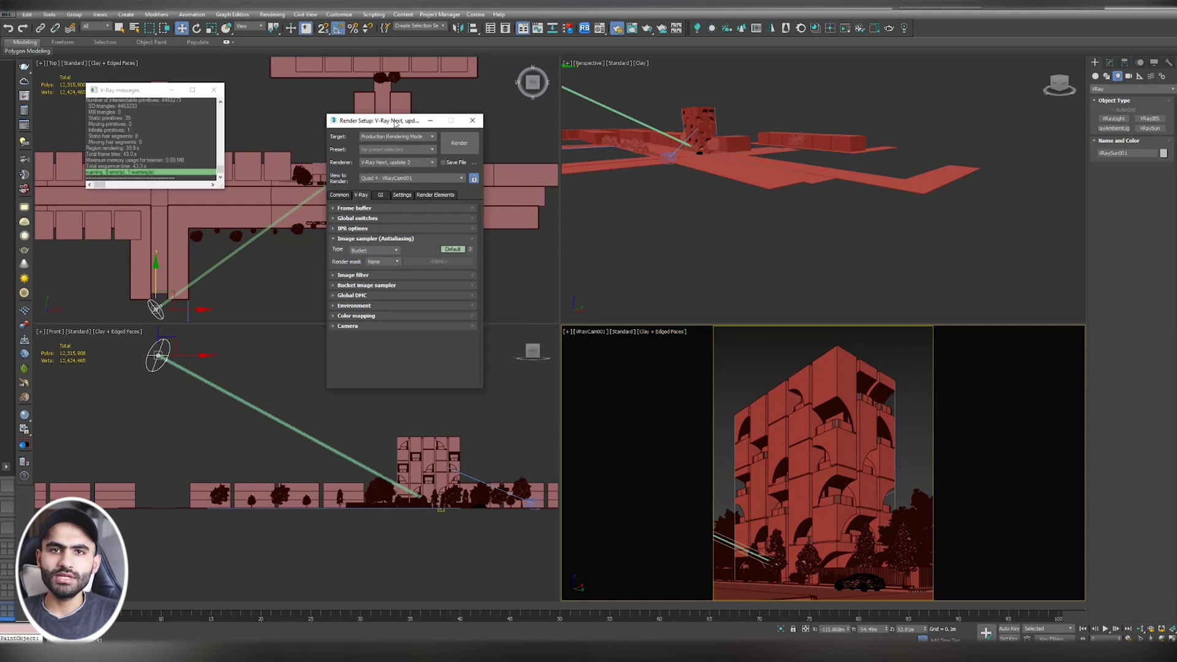
Step: Start a test render of the V-Ray camera view and enlarge the frame buffer window to fit the building
drag(419, 120, 429, 86)
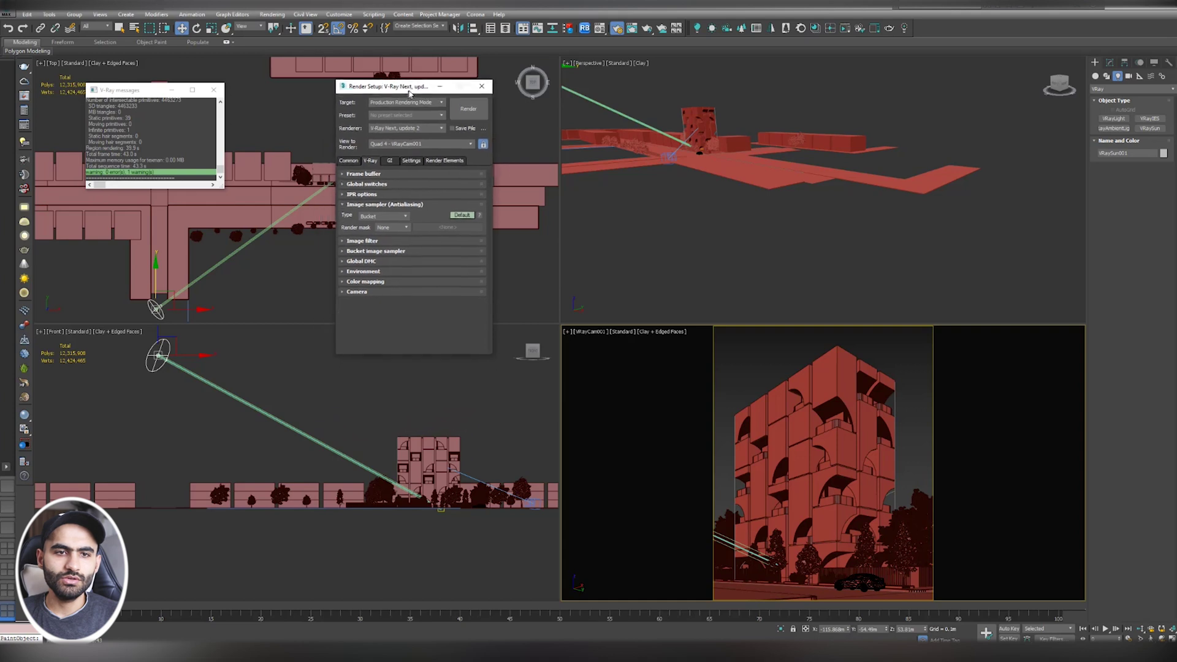
click(469, 109)
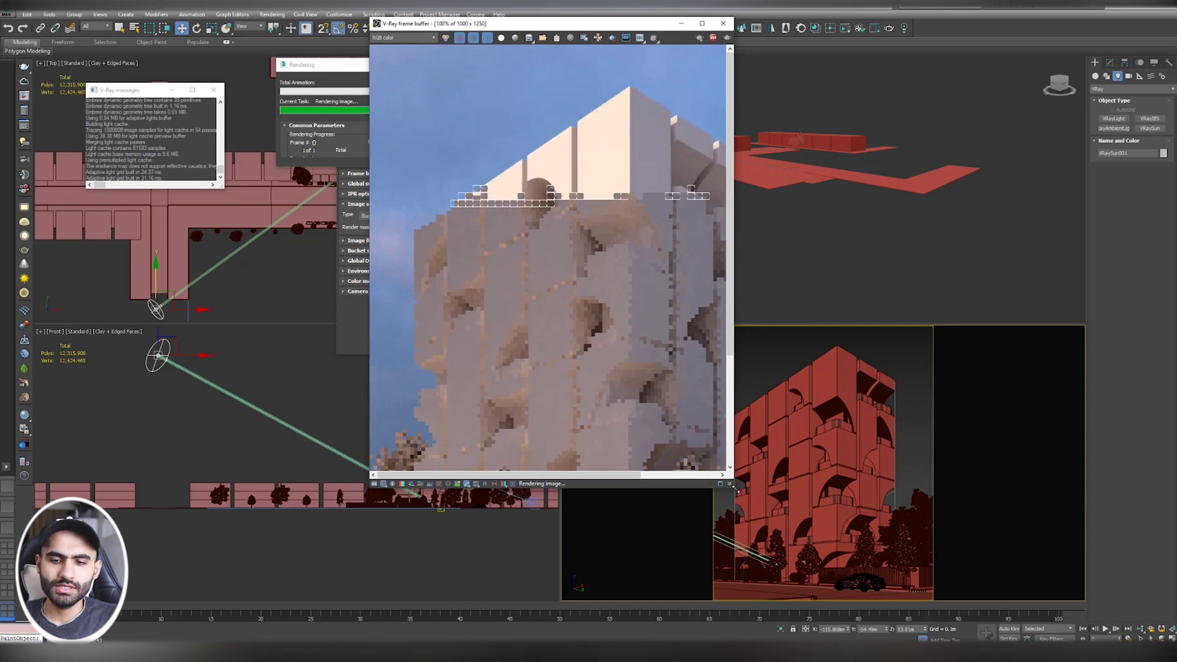
drag(732, 488, 899, 598)
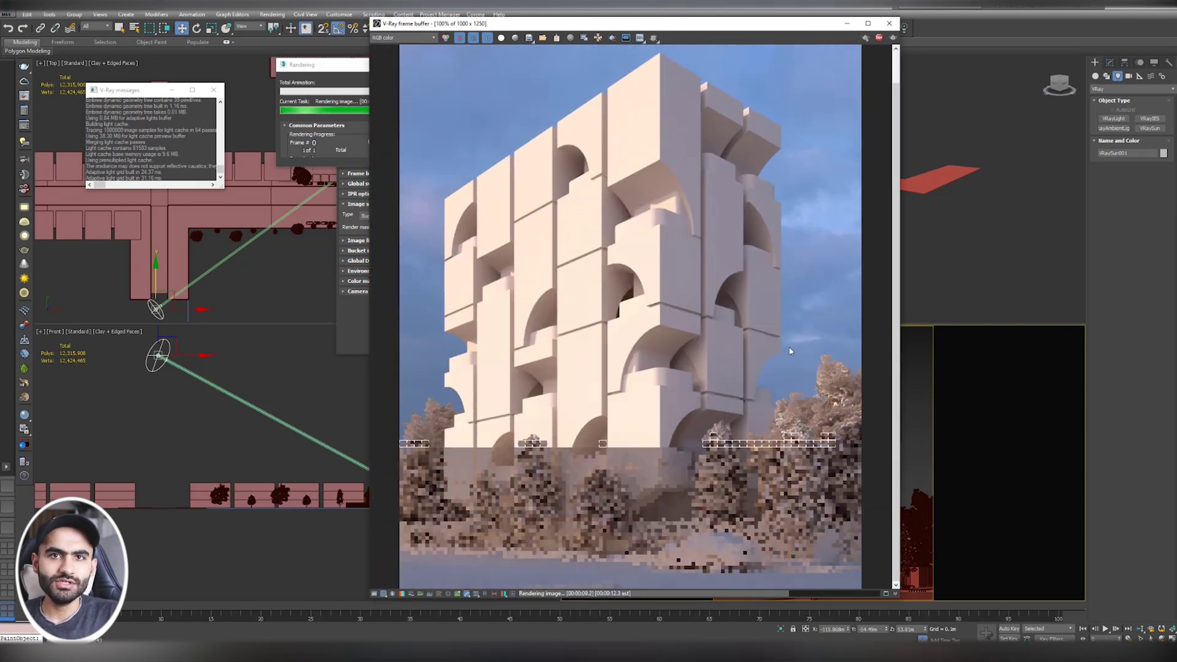